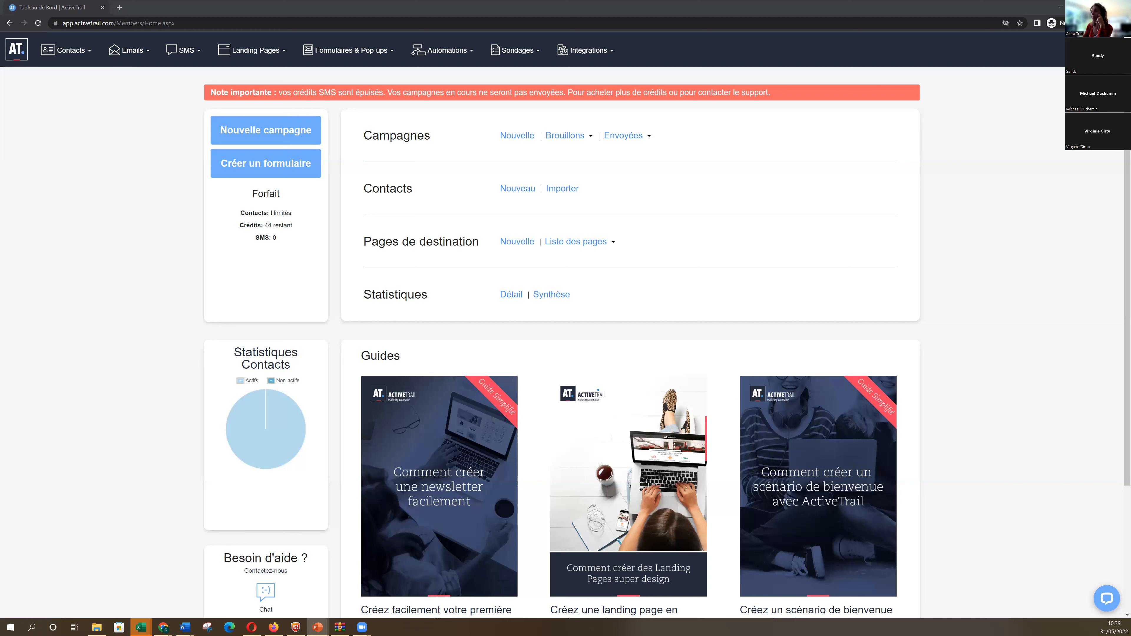
- Create a new automation from the "Le contact remplit un formulaire" template
mouse_move(430, 56)
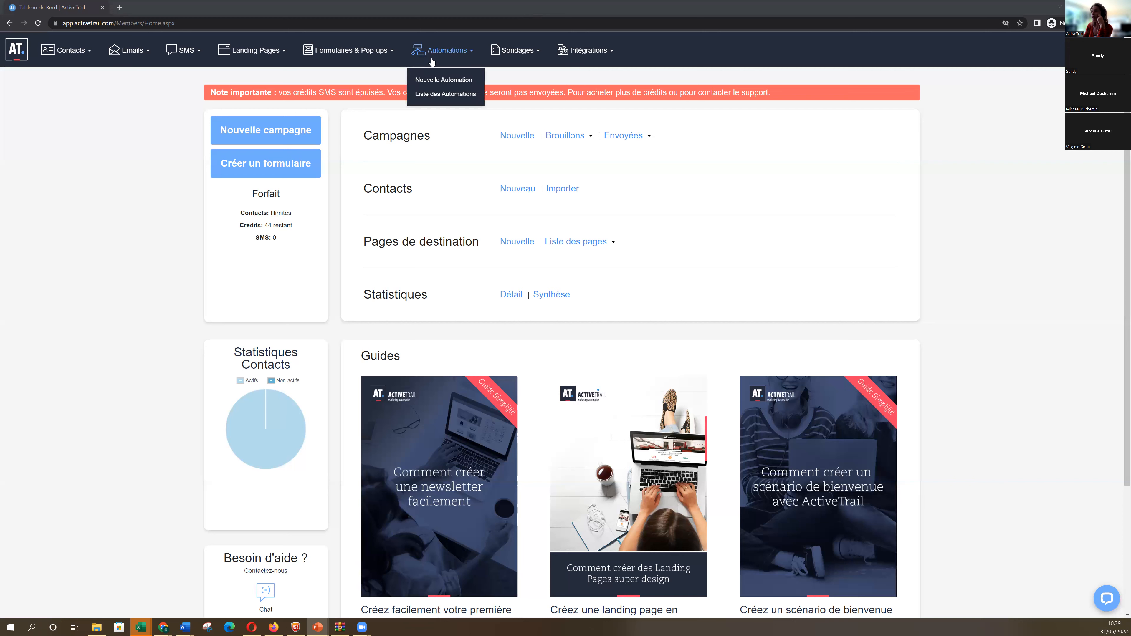
click(438, 80)
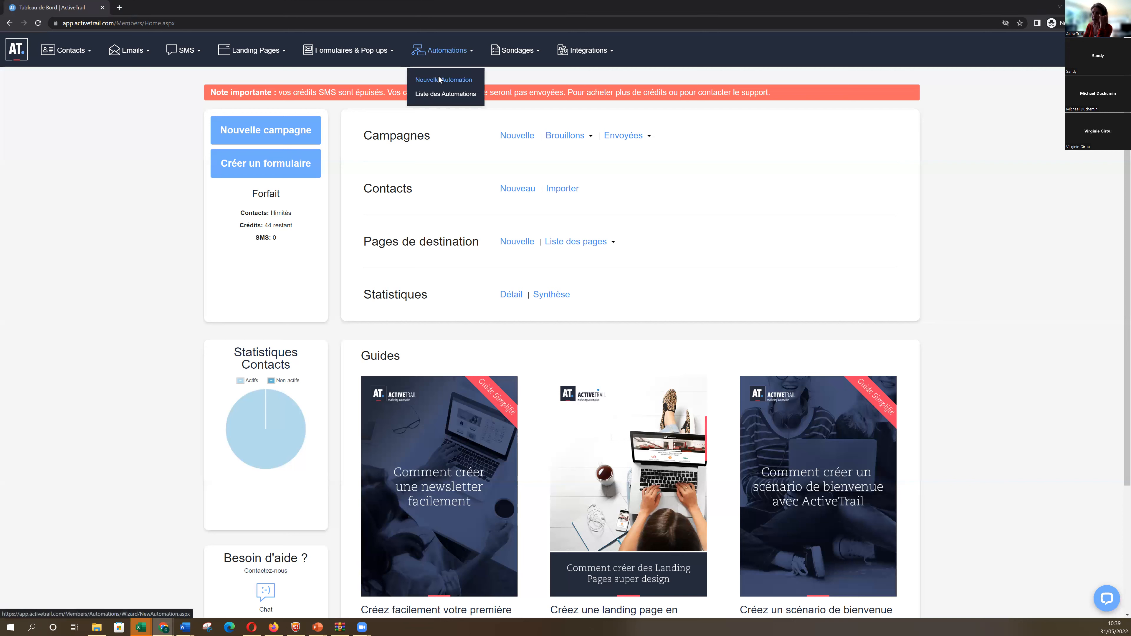
click(438, 78)
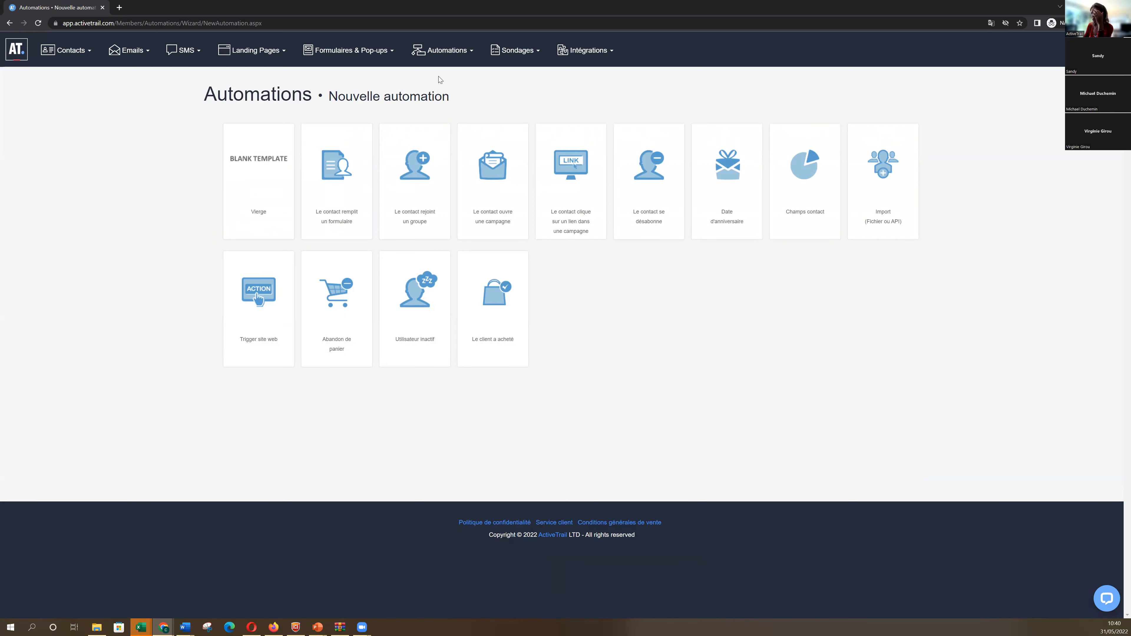
mouse_move(250, 55)
mouse_move(337, 63)
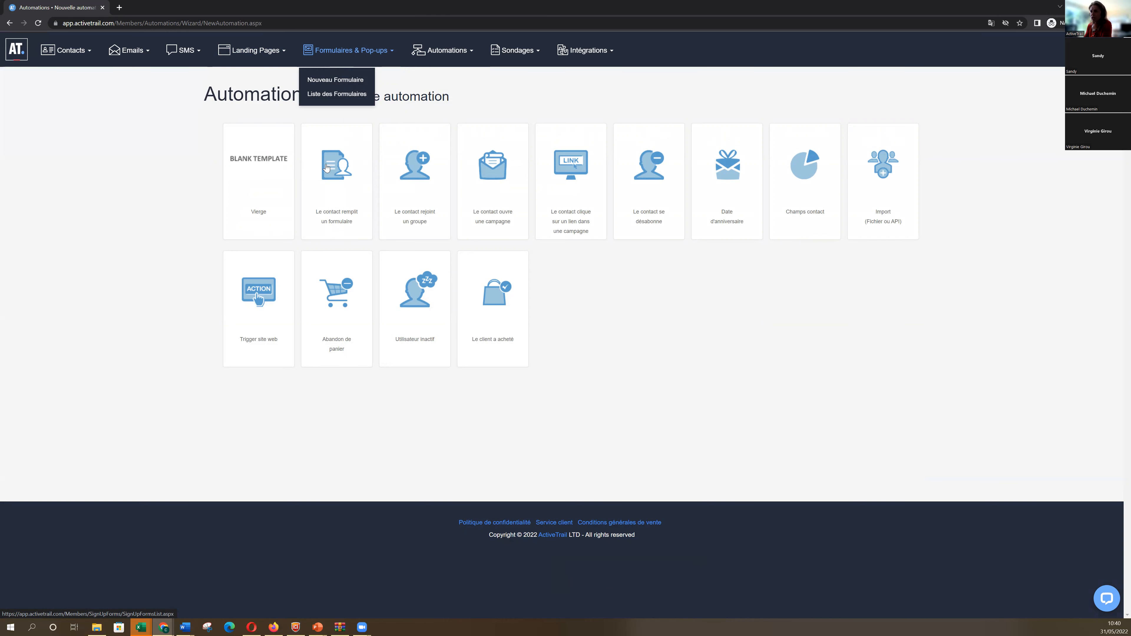
click(344, 153)
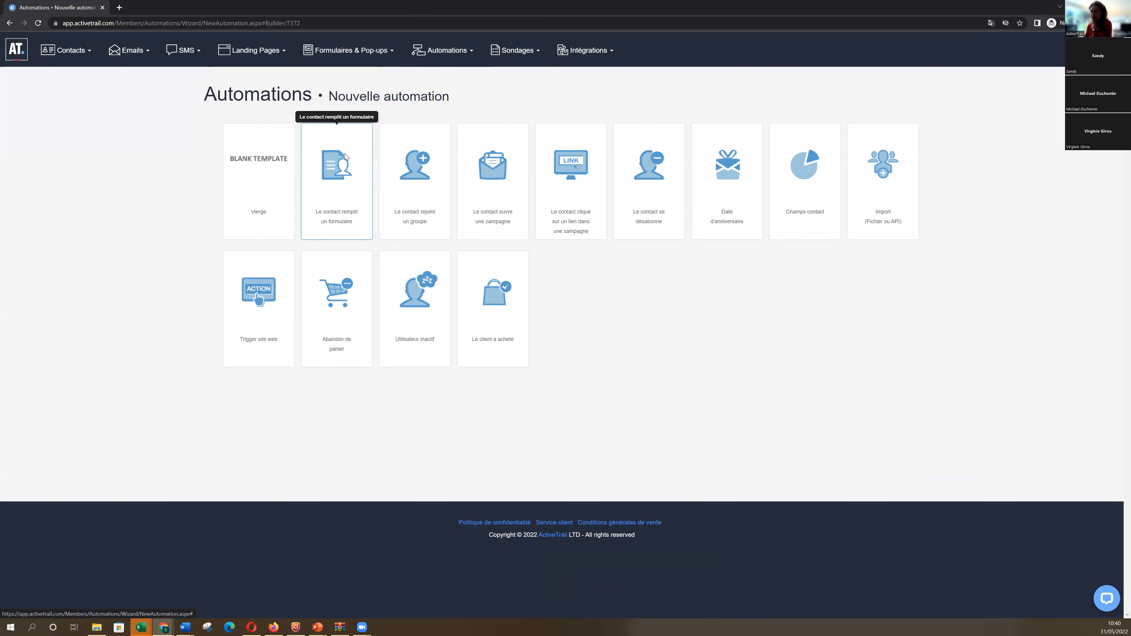
- Configure the start trigger for a contact filling in a form, keep "N'importe quel formulaire" as the form choice, and save it
click(449, 234)
click(627, 241)
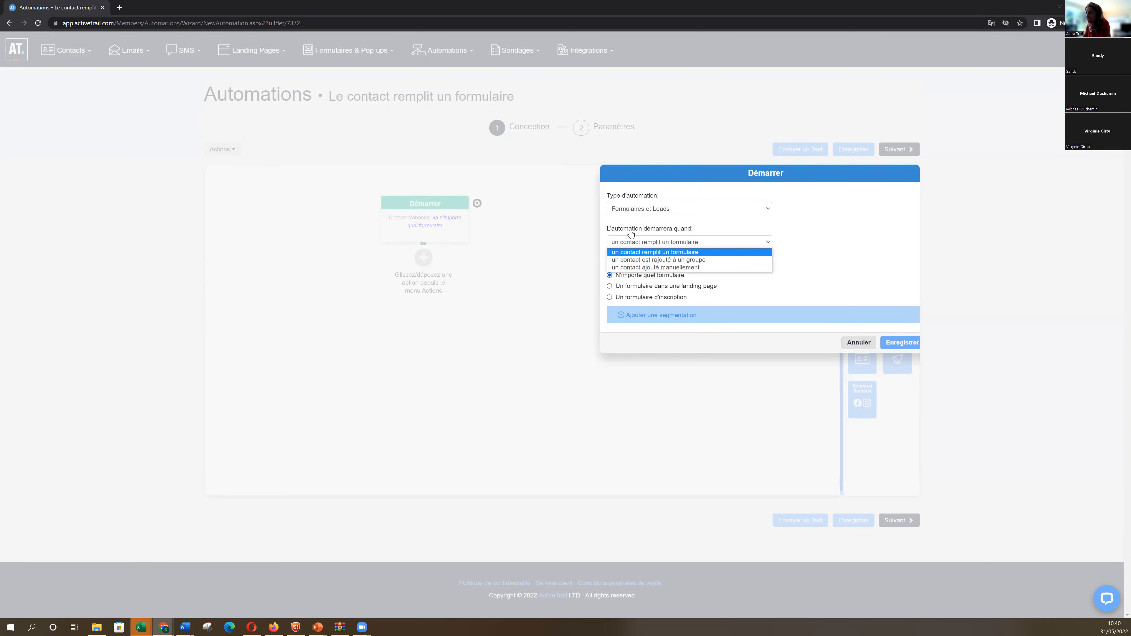
click(622, 253)
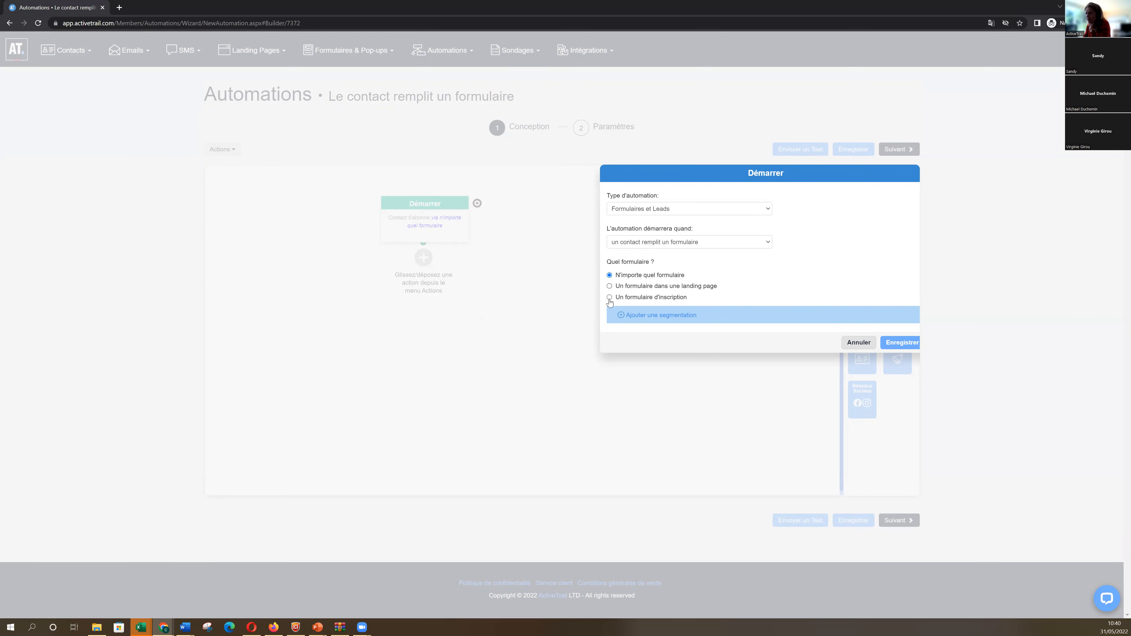
click(610, 298)
click(621, 312)
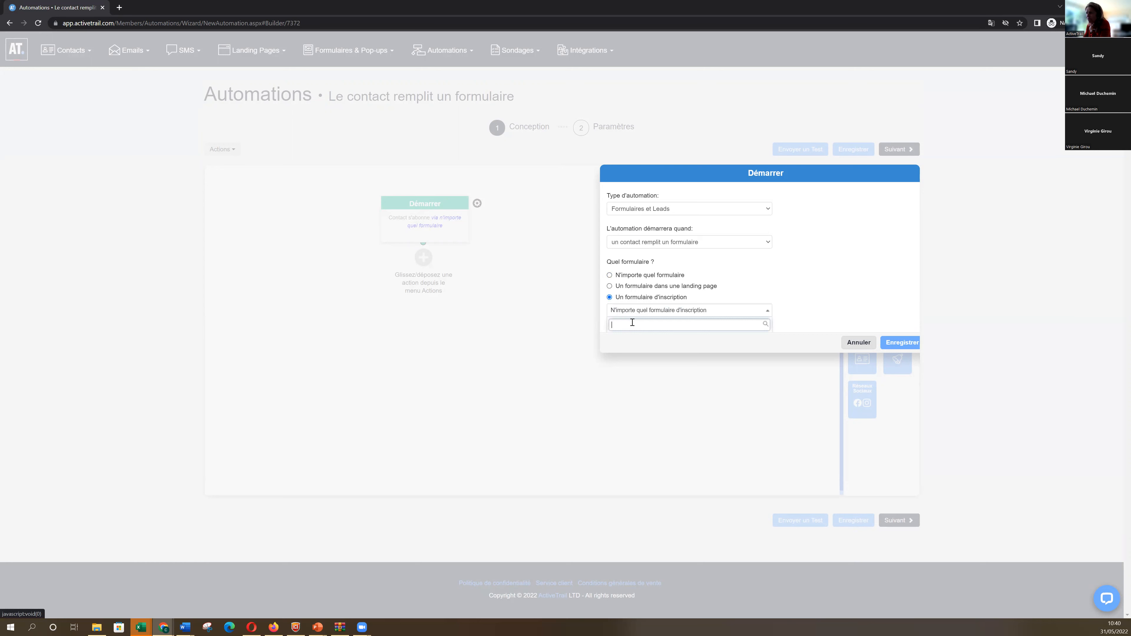
click(646, 270)
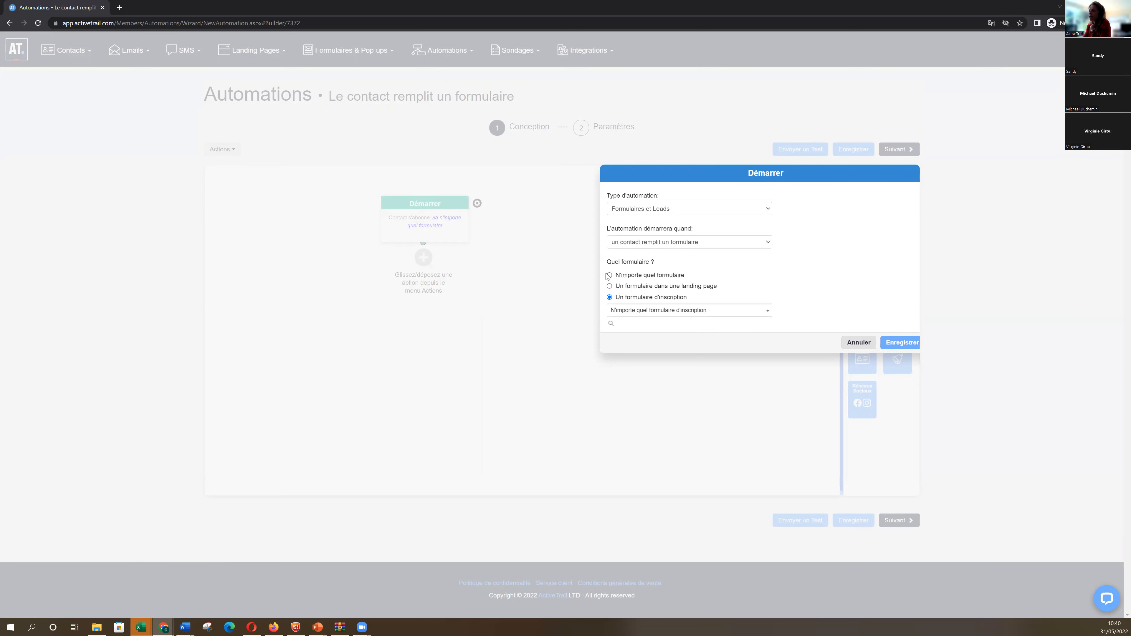
click(610, 275)
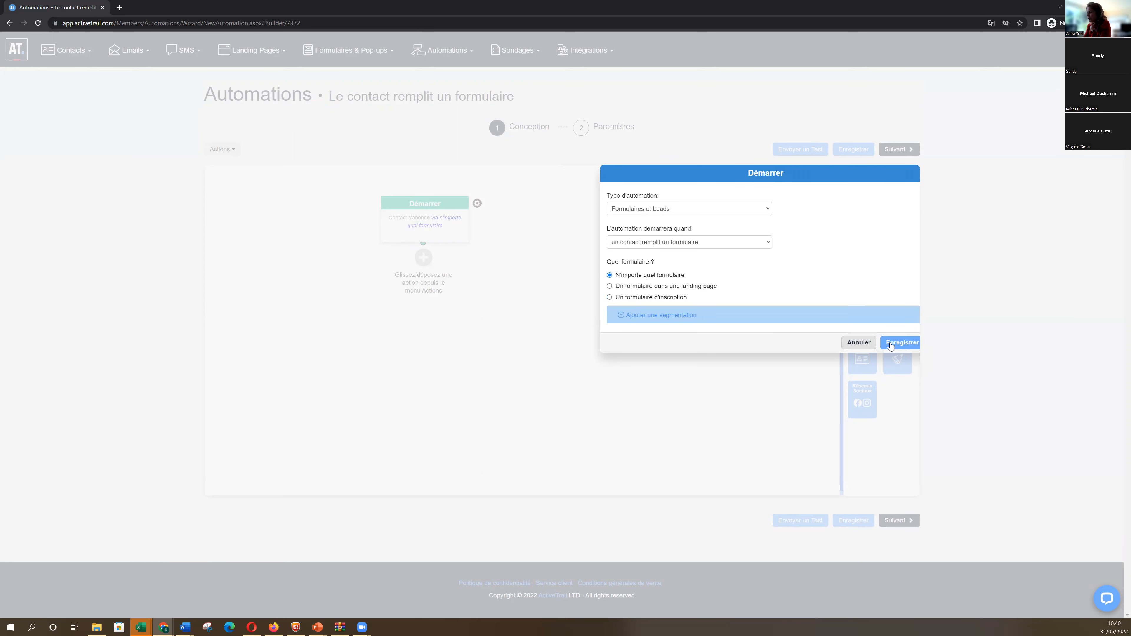
click(902, 344)
- Add an "Envoyer l'email" action, connect it to the Démarrer block, and align it directly beneath that block
drag(861, 313, 401, 312)
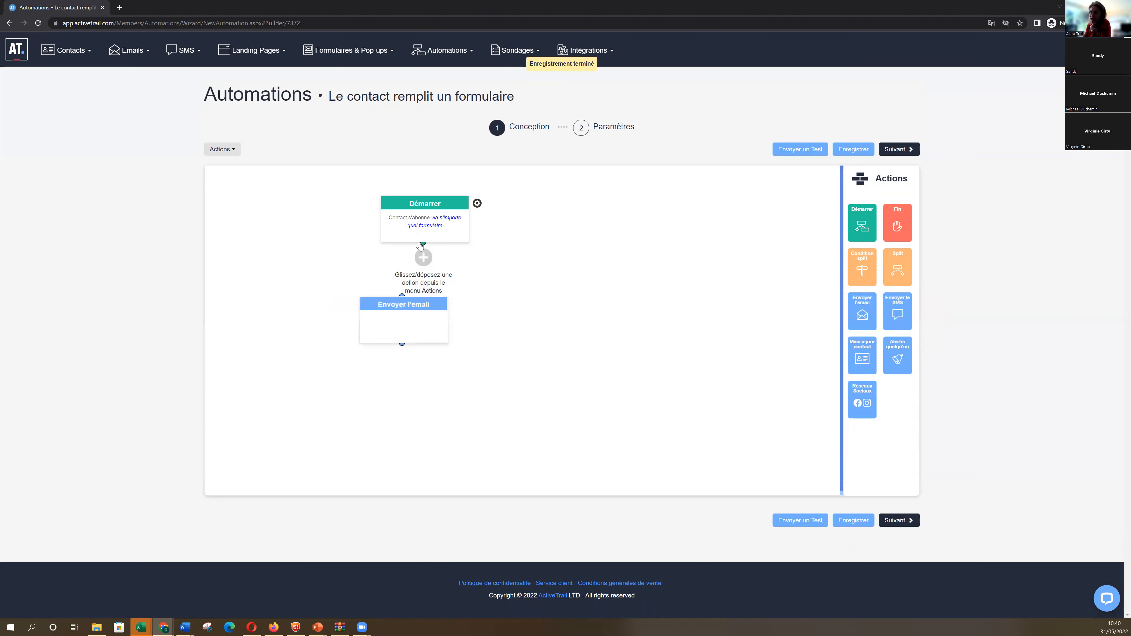
drag(423, 243, 402, 295)
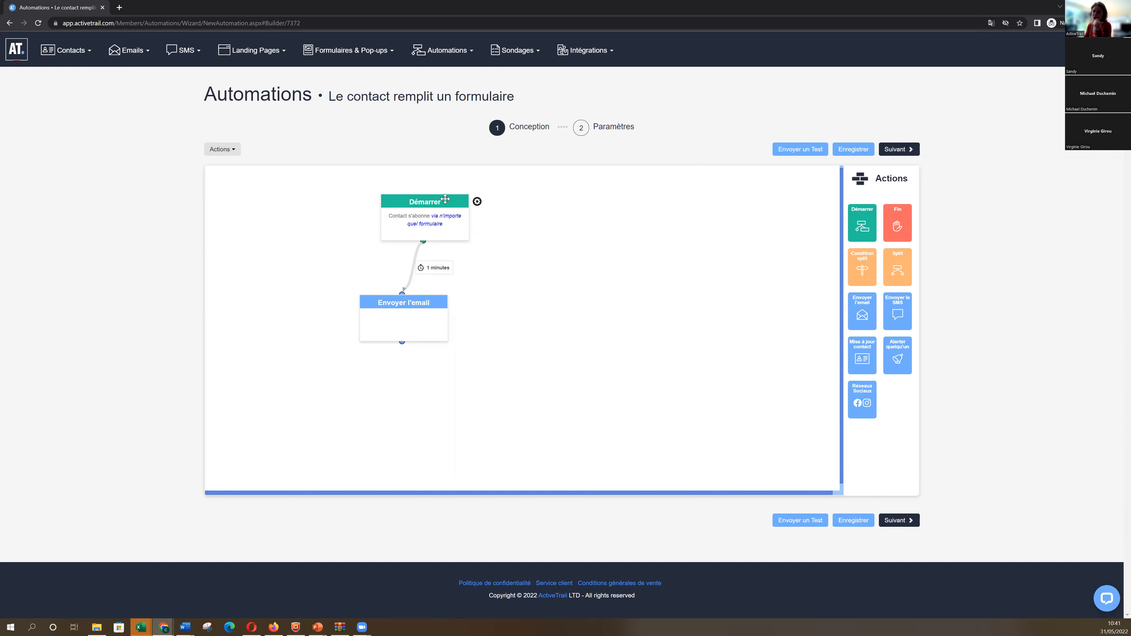
drag(445, 199, 445, 195)
drag(424, 299, 444, 274)
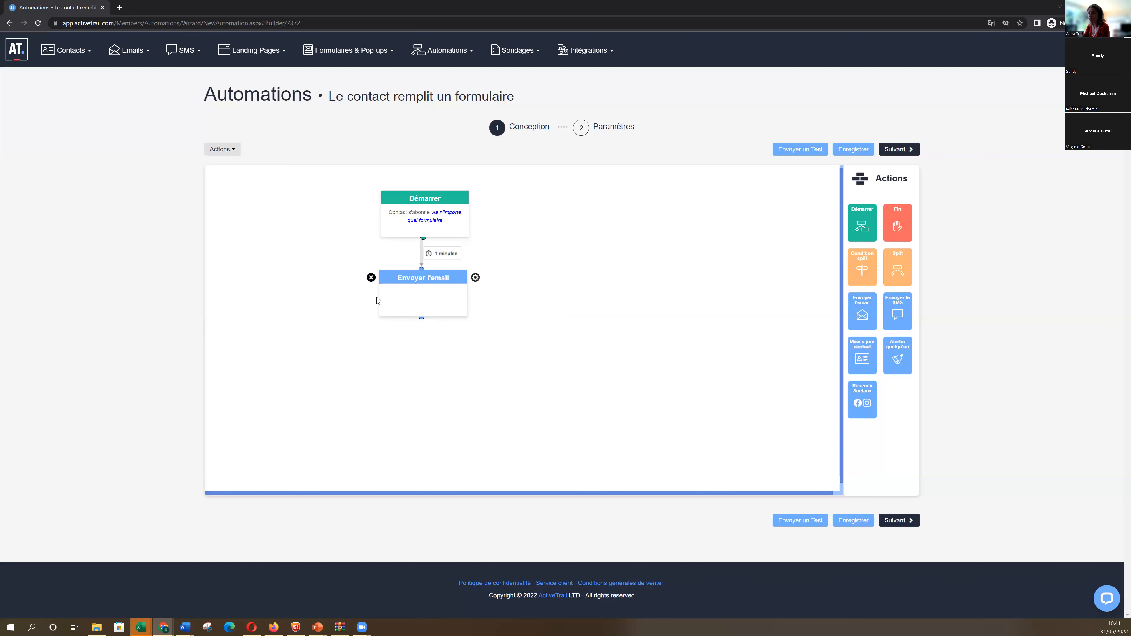
- View the "Envoyer l'email" action's settings, and try adding a second email action after it
click(475, 278)
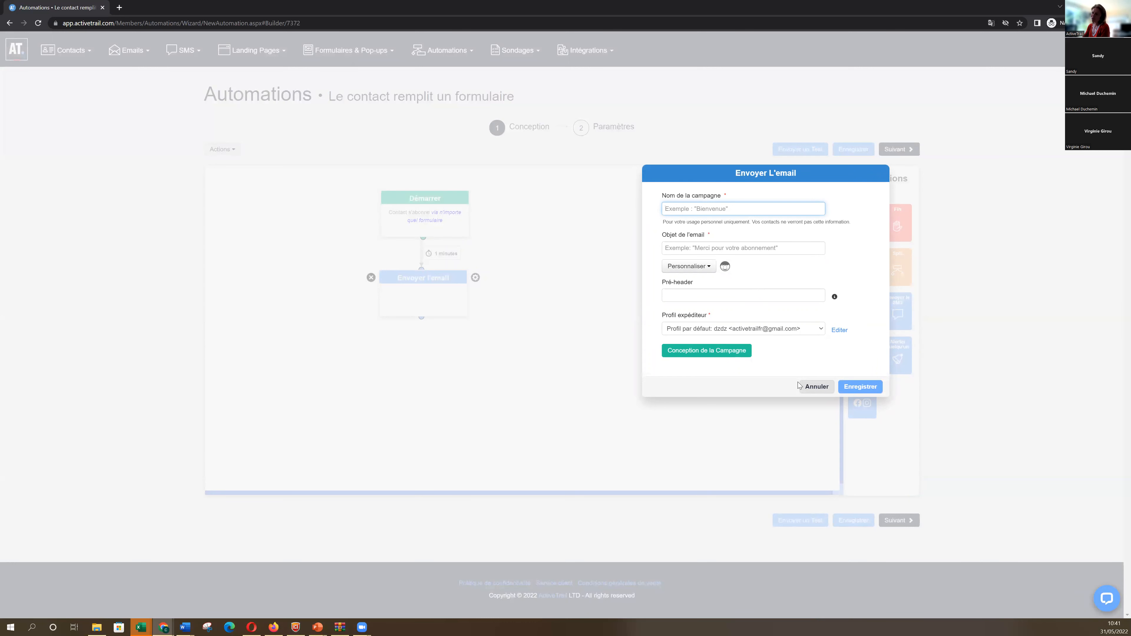
click(815, 387)
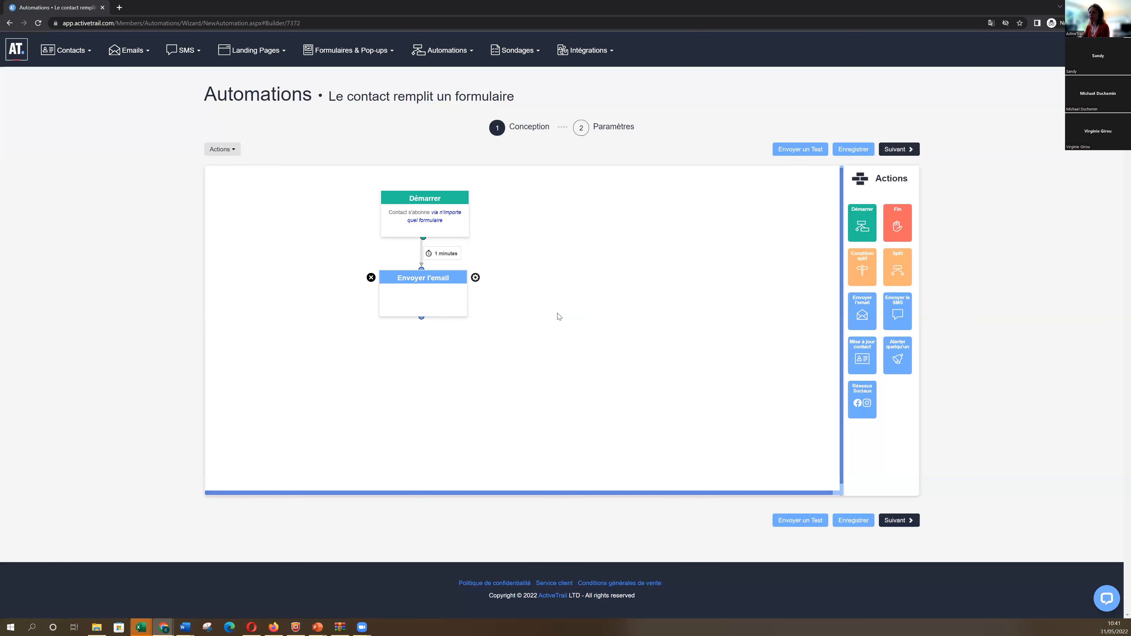
drag(859, 314, 421, 317)
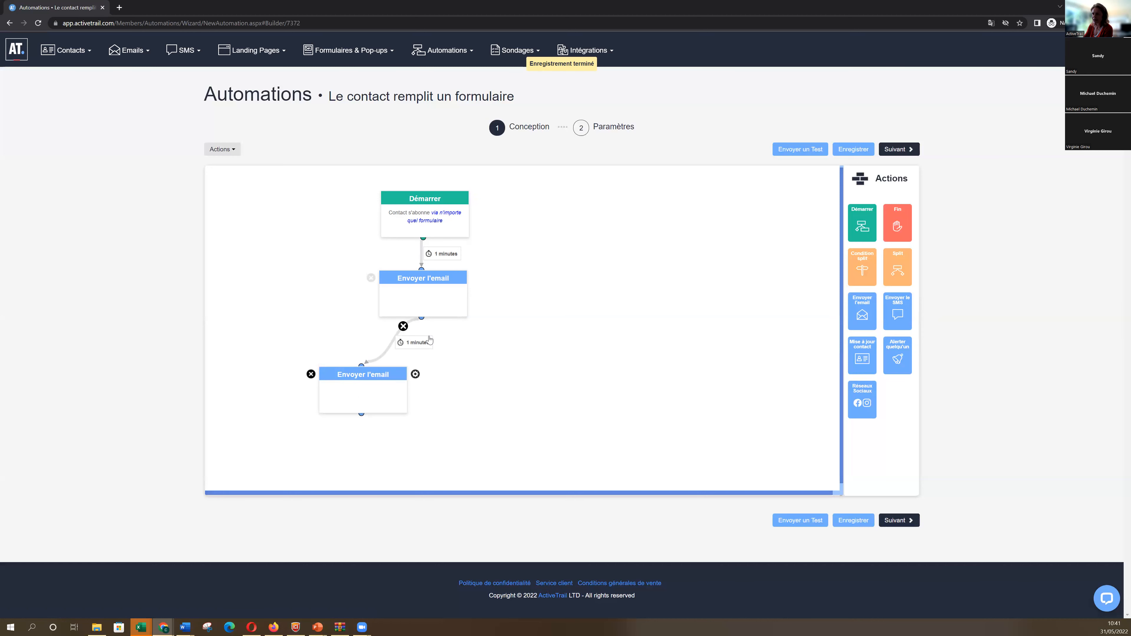
click(311, 374)
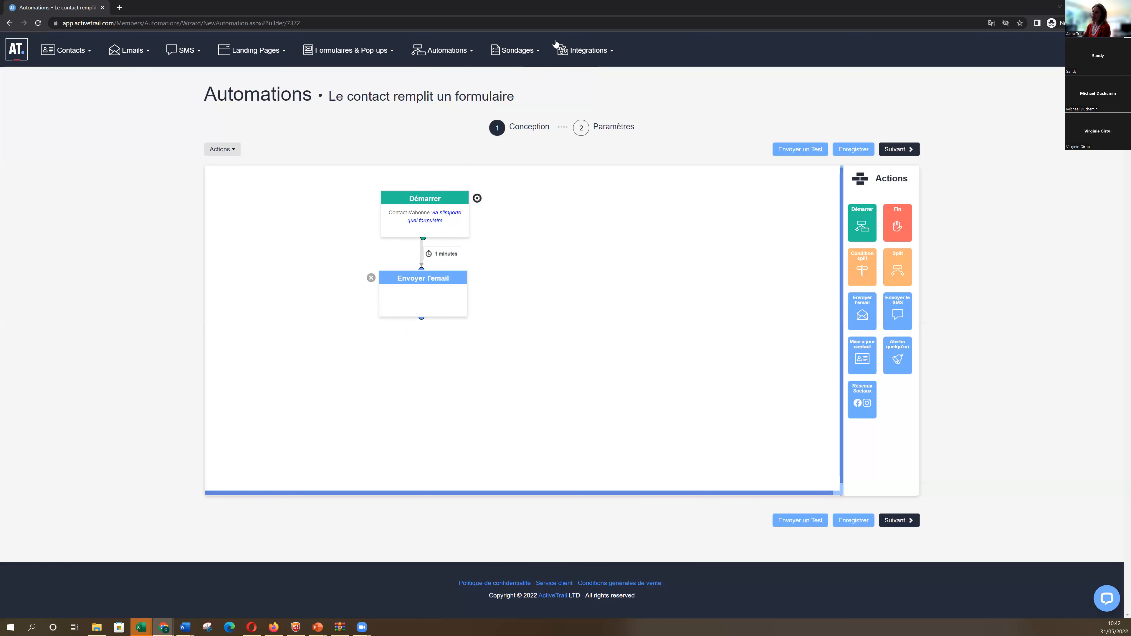
- Open the ActiveCommerce integration page and review its shop platforms, shop details and account connection settings
click(568, 51)
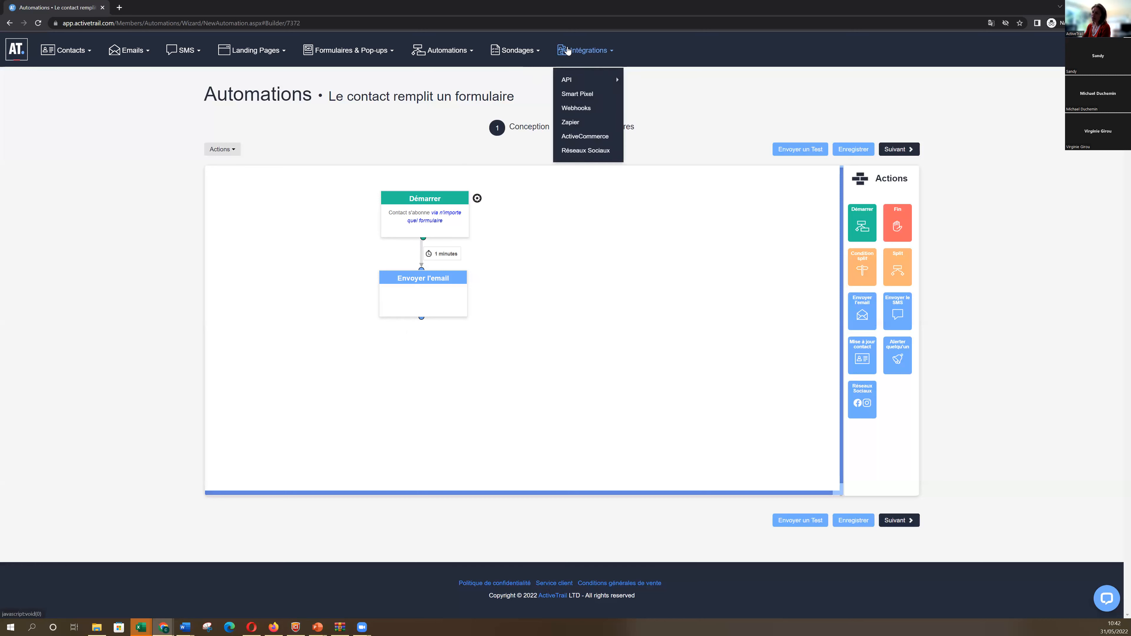
click(584, 137)
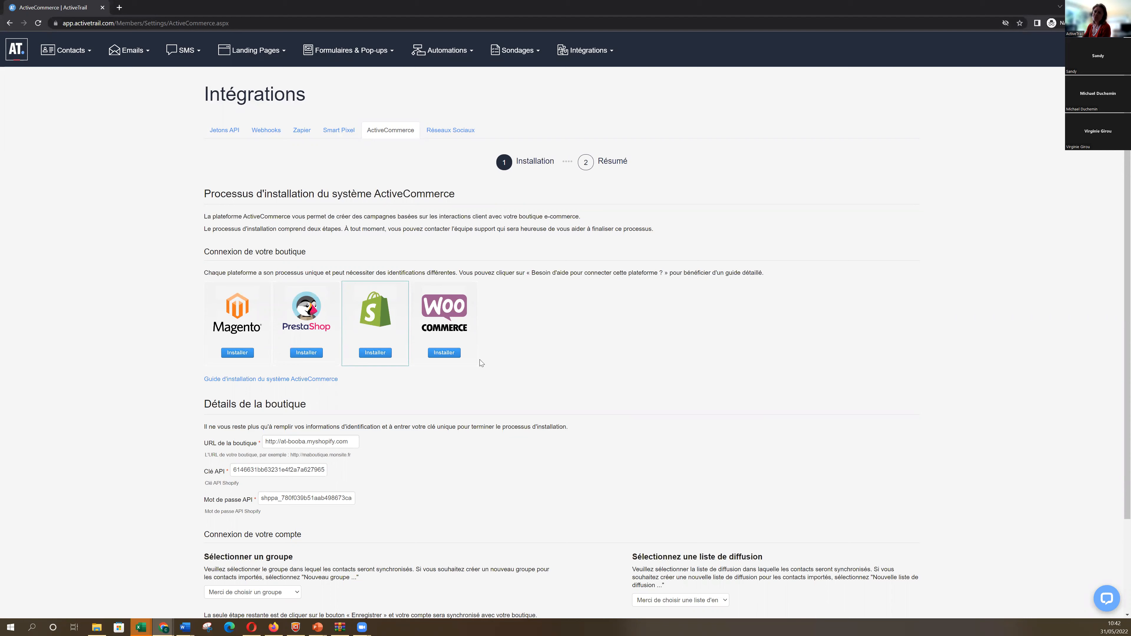
scroll(481, 360, down, 2)
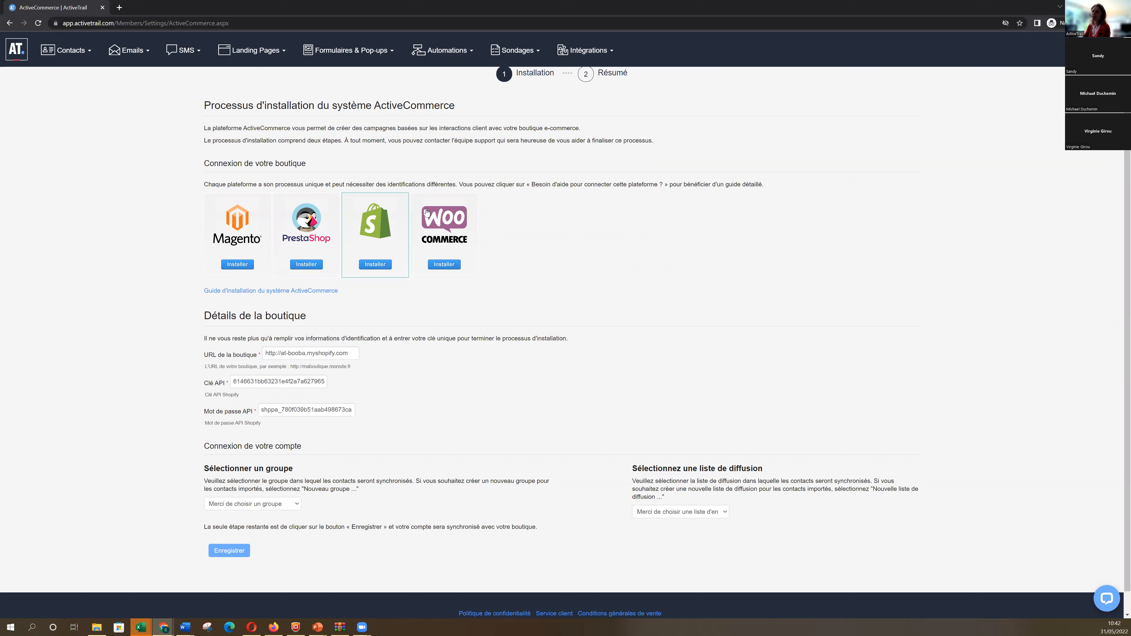
- Create a new automation from the "Abandon de panier" template
mouse_move(447, 50)
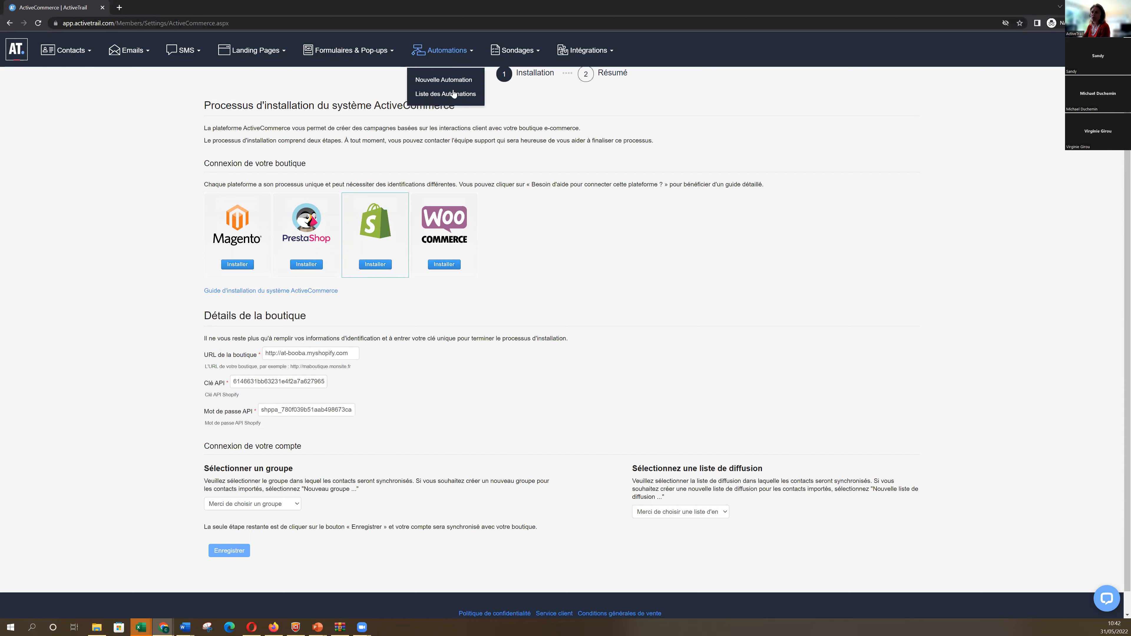
click(455, 87)
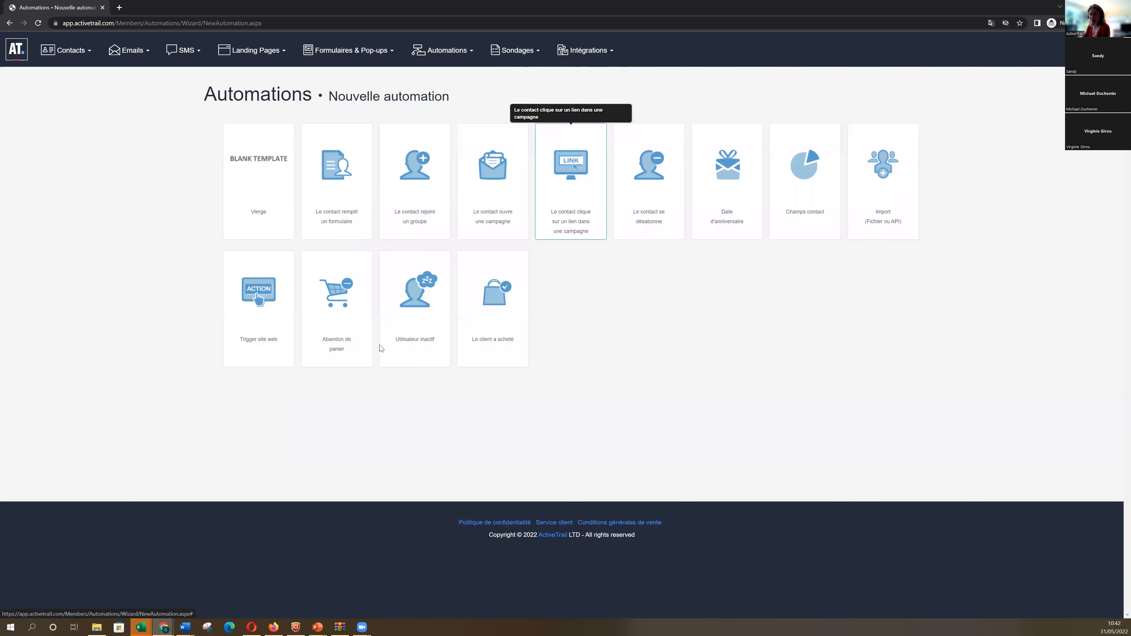
click(327, 297)
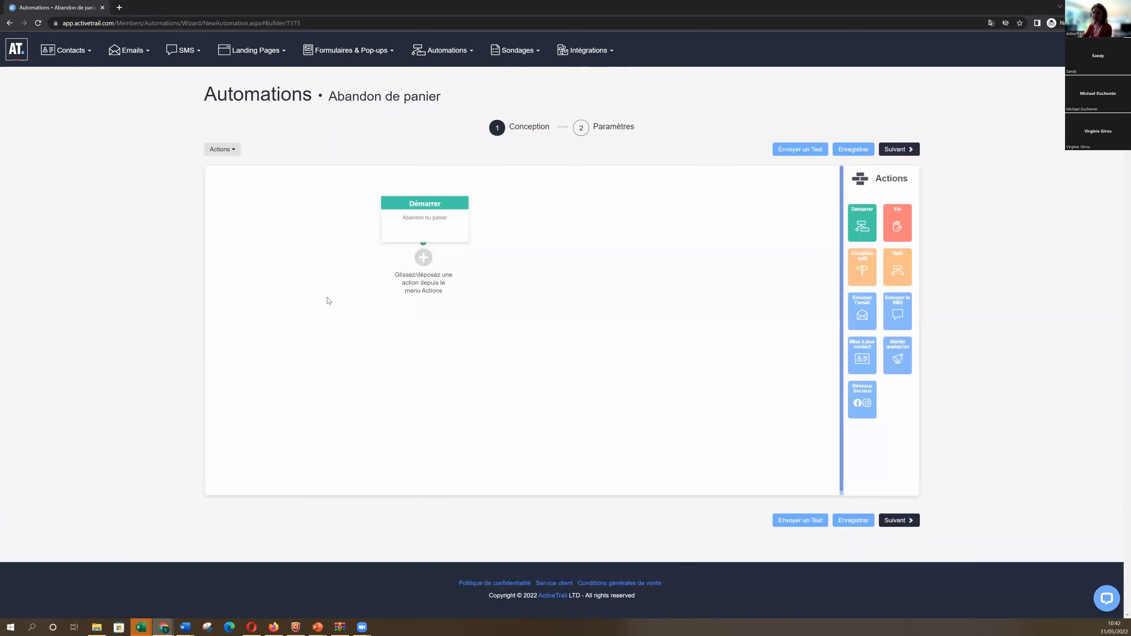
- Examine the time options since cart abandonment in the Démarrer block's settings, leaving without saving
mouse_move(476, 204)
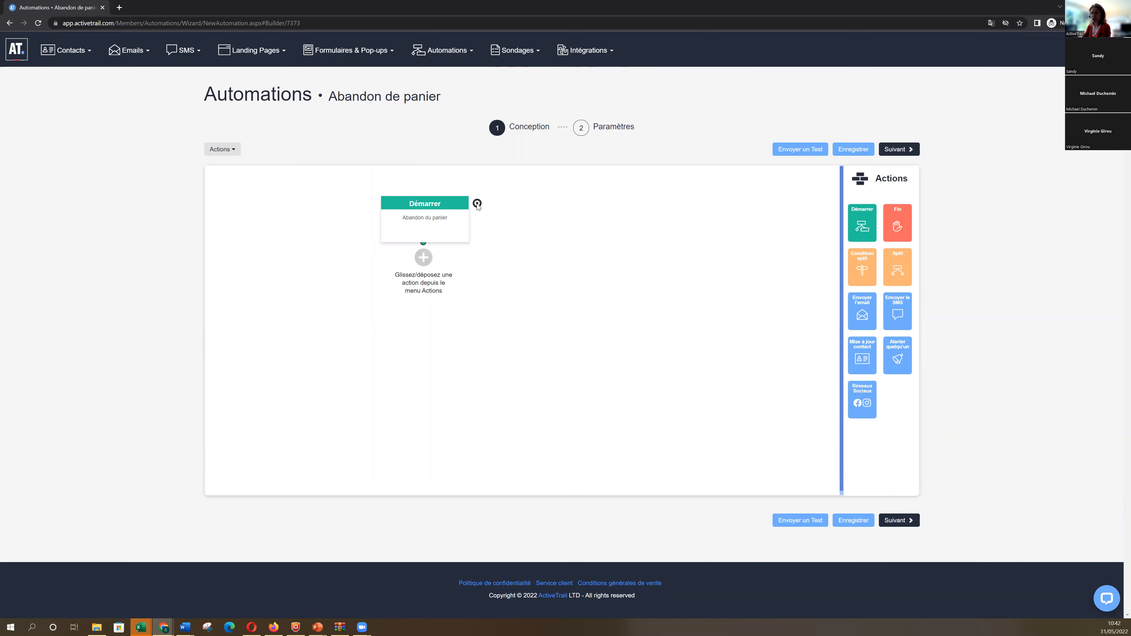
click(477, 204)
click(689, 275)
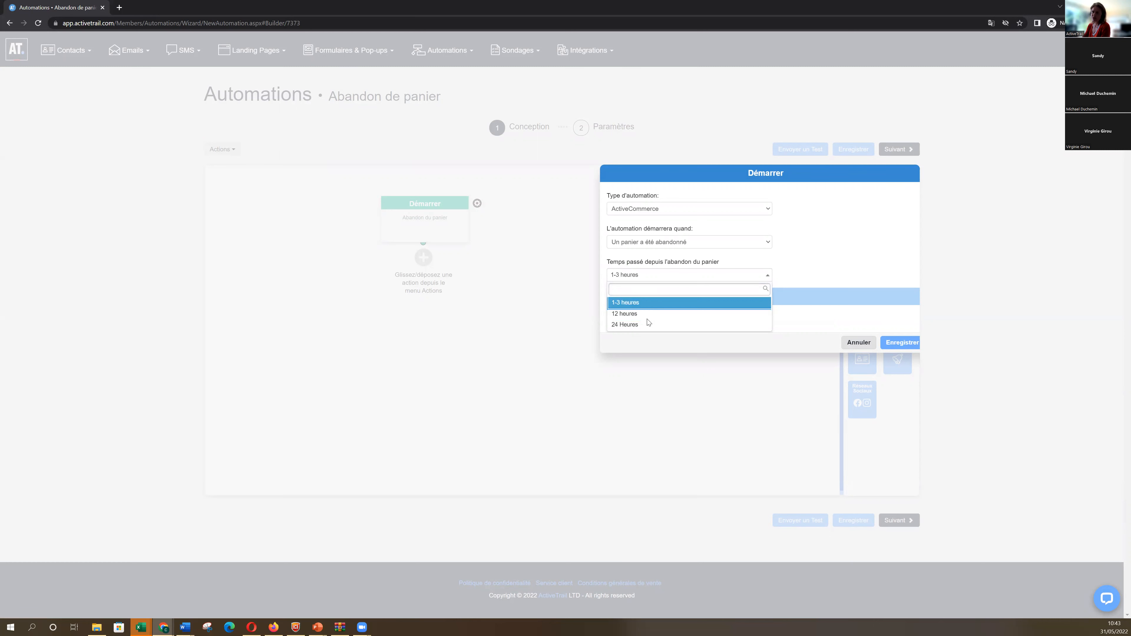
click(661, 289)
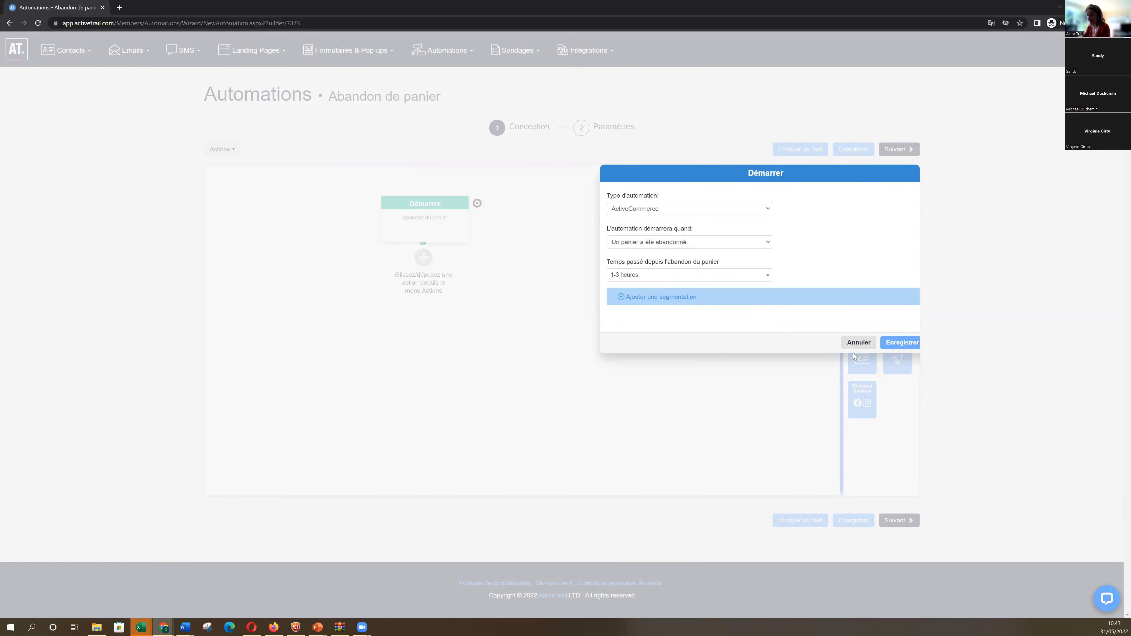
click(858, 342)
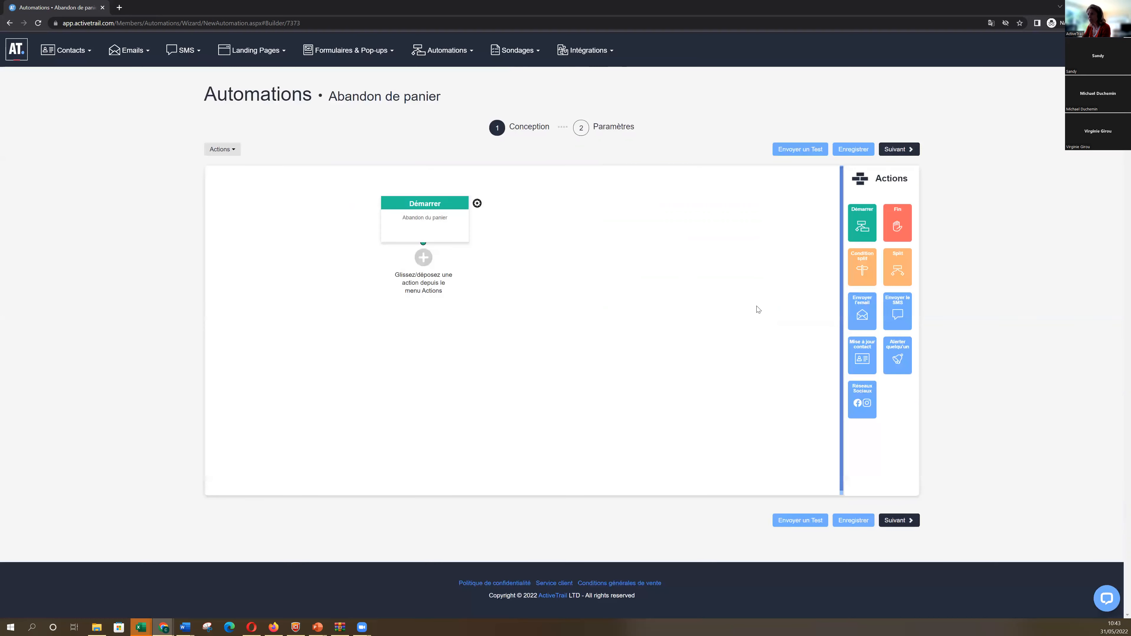
- Add an "Envoyer l'email" action connected to the Démarrer block, and view the delay setting between them without changing it
drag(859, 307, 416, 289)
drag(424, 243, 444, 282)
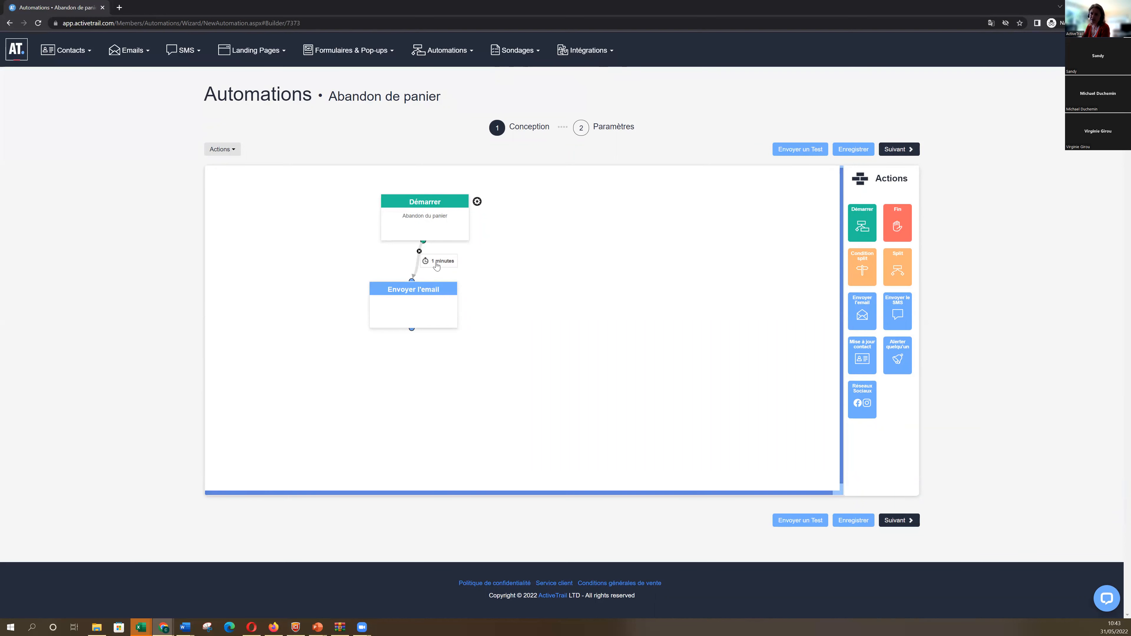
click(436, 265)
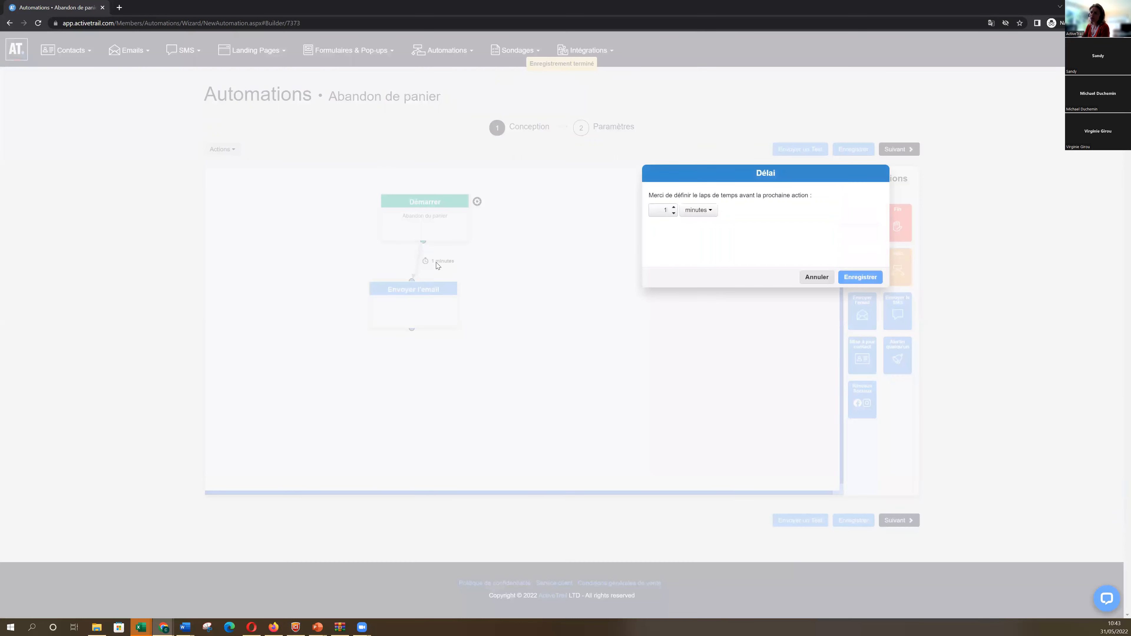
click(806, 278)
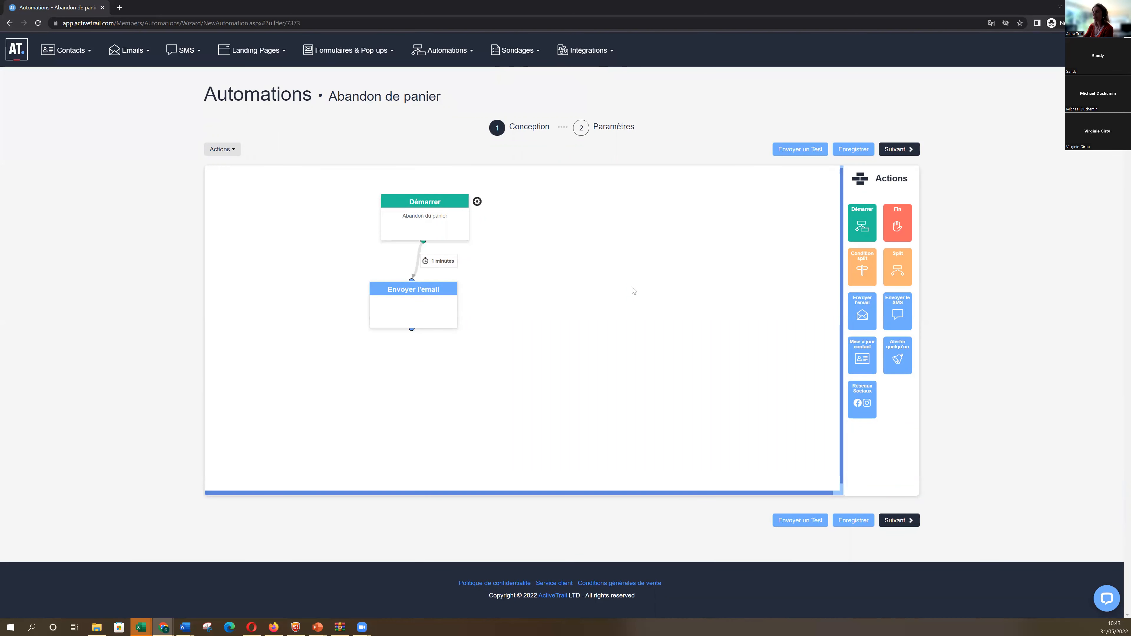
- Set the email action's campaign name to "Vous avez oublié votre panier"
mouse_move(465, 291)
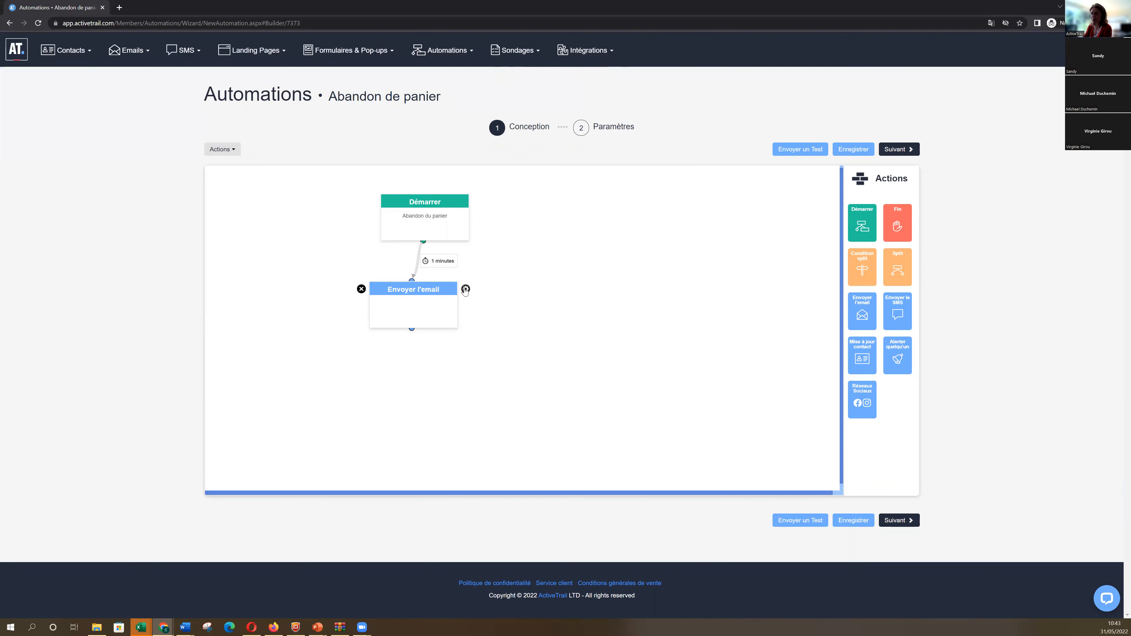
click(465, 290)
text(Vous )
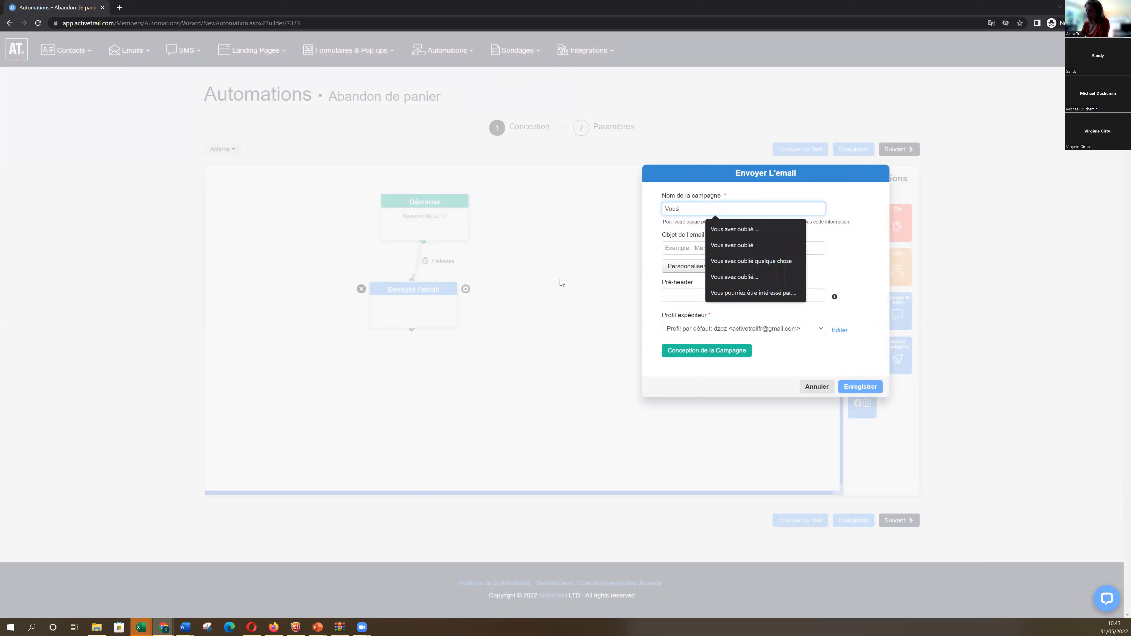
text(avez oub)
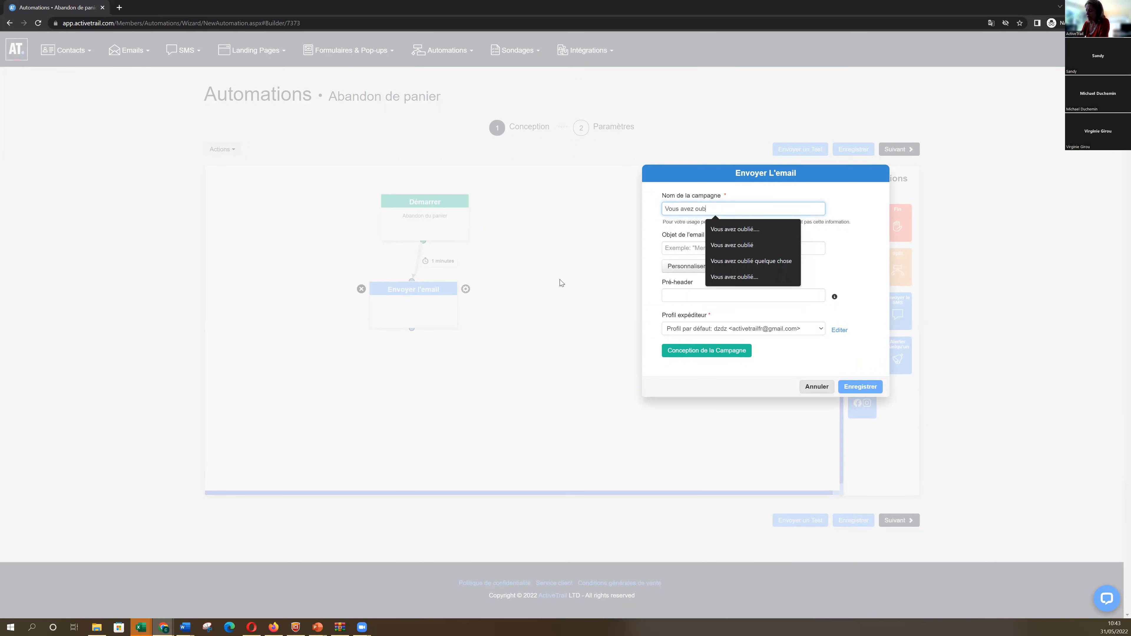
text(lié votre pa)
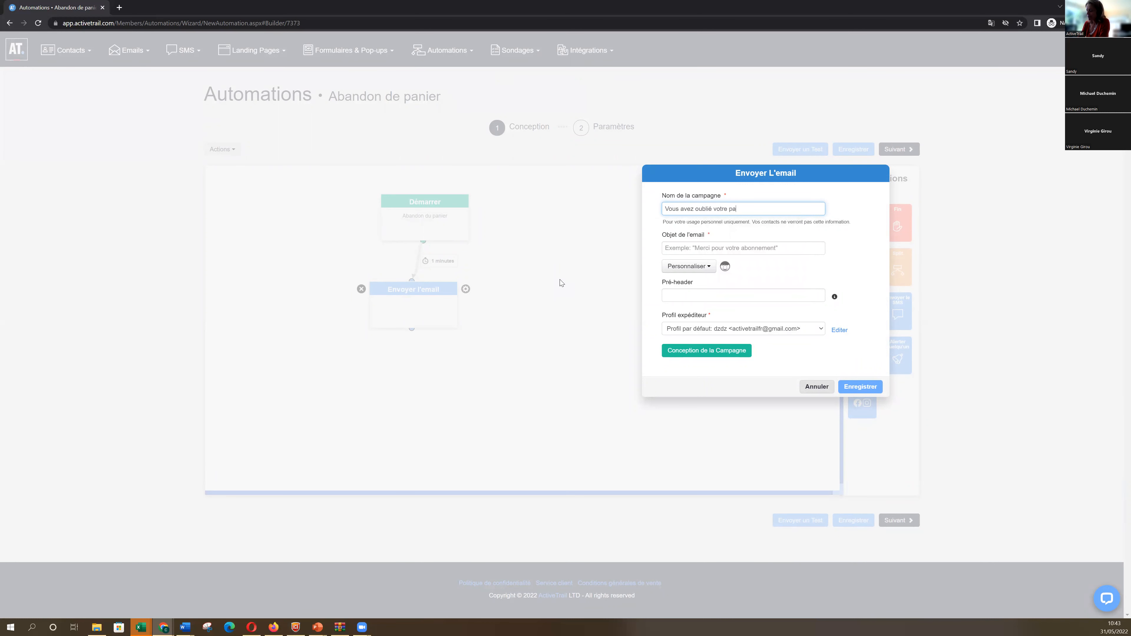
text(nier)
- Set the email subject to "Vous avez oublié votre panier", copied from the campaign name, followed by the [First Name] personalization field
triple_click(673, 204)
key(ctrl+c)
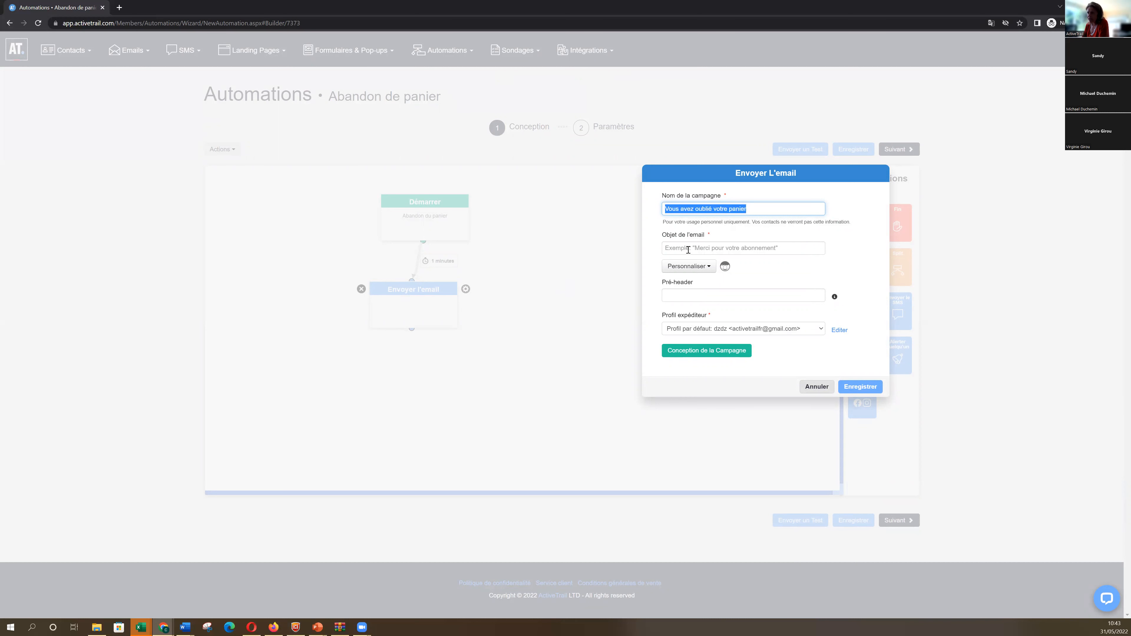
click(688, 252)
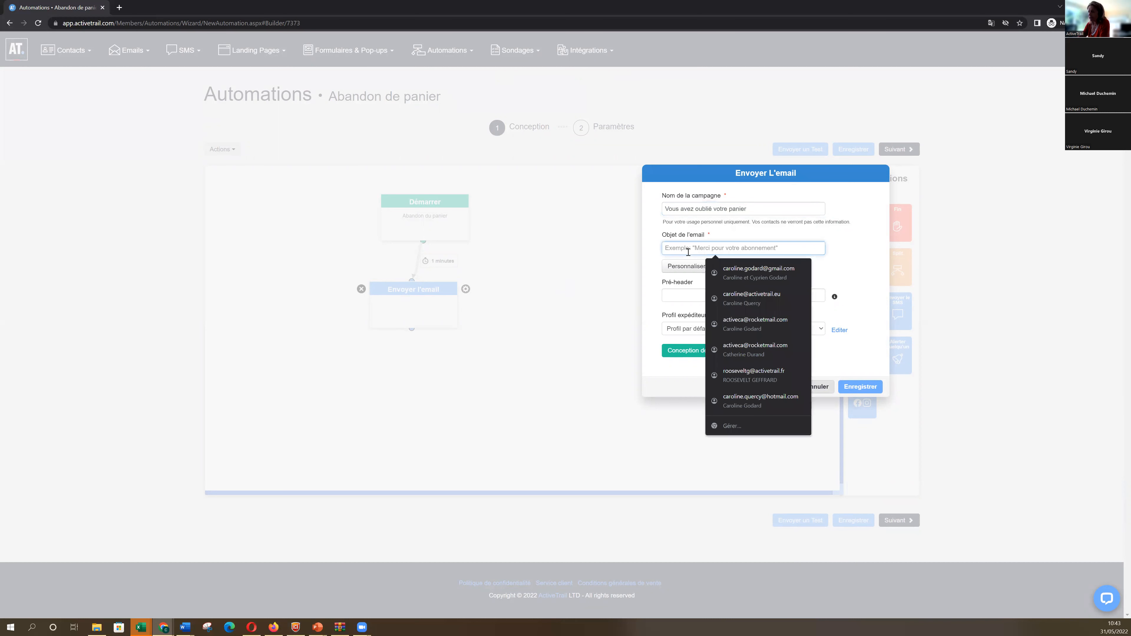
key(ctrl+v)
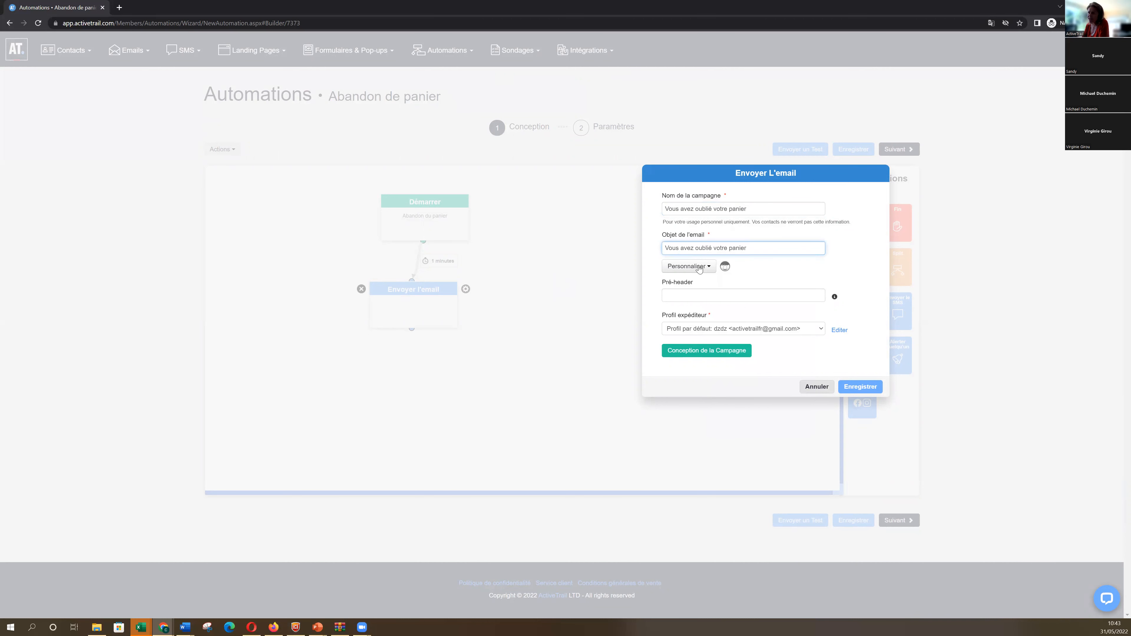
click(700, 267)
click(703, 285)
- Design the email from the blank "Vierge" template with an "Articles du panier" block below the image, then finish and save the email action
click(706, 351)
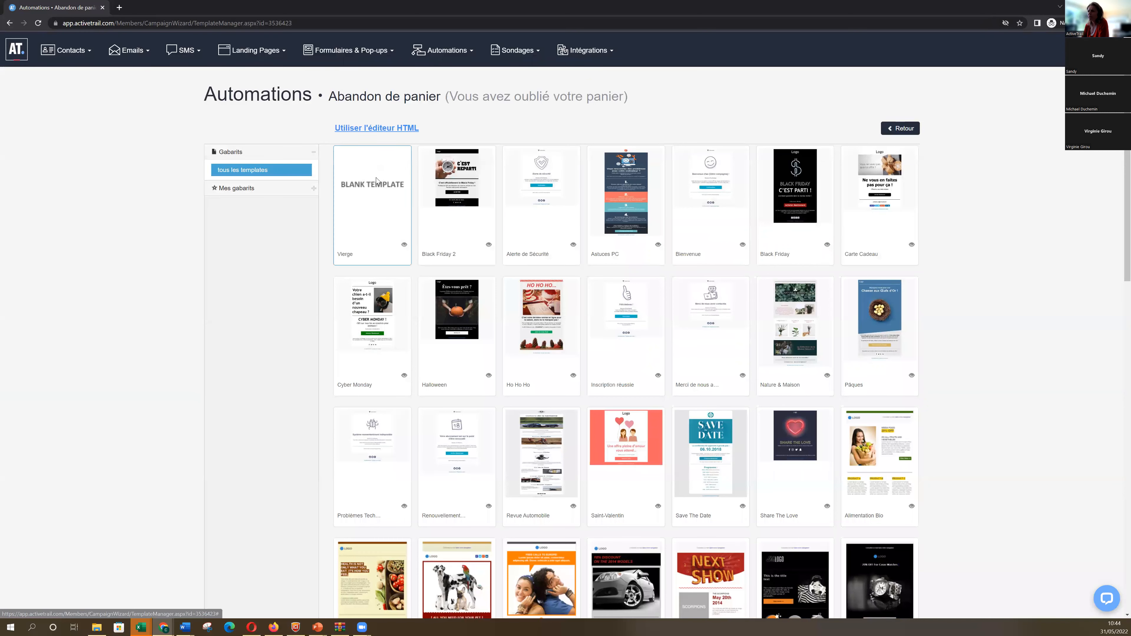
click(373, 216)
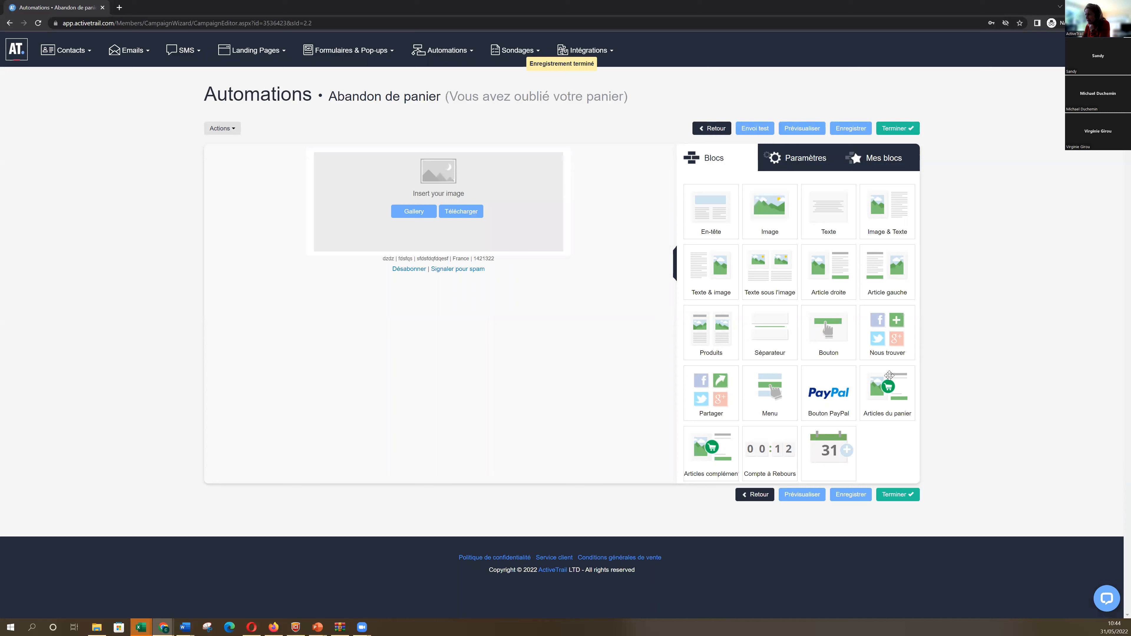
drag(897, 380, 382, 279)
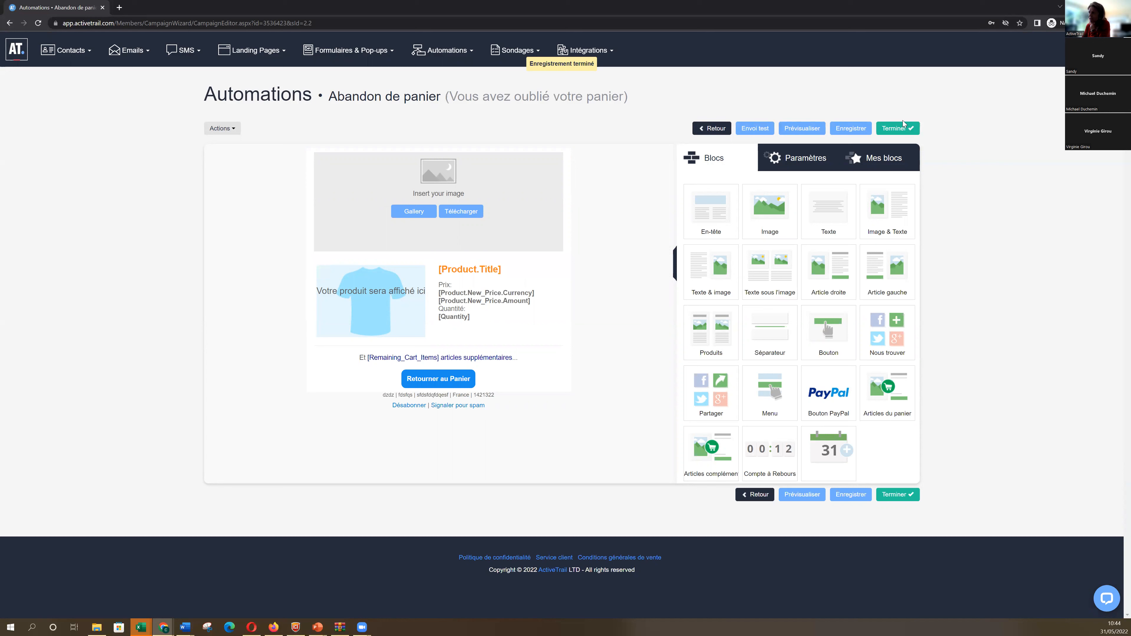
click(899, 128)
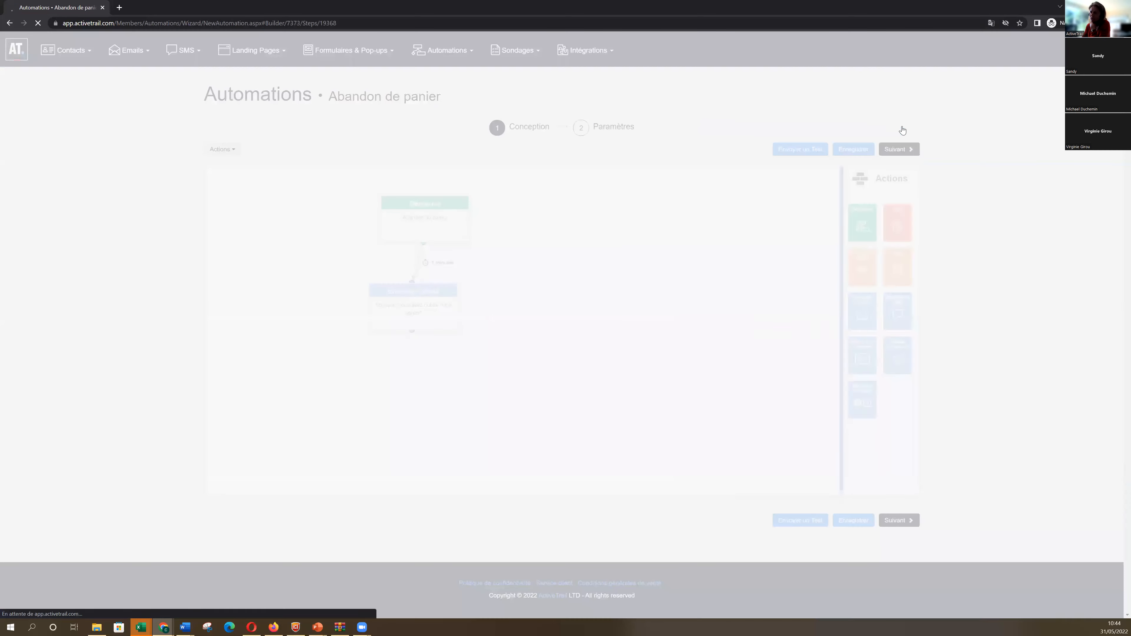
click(860, 386)
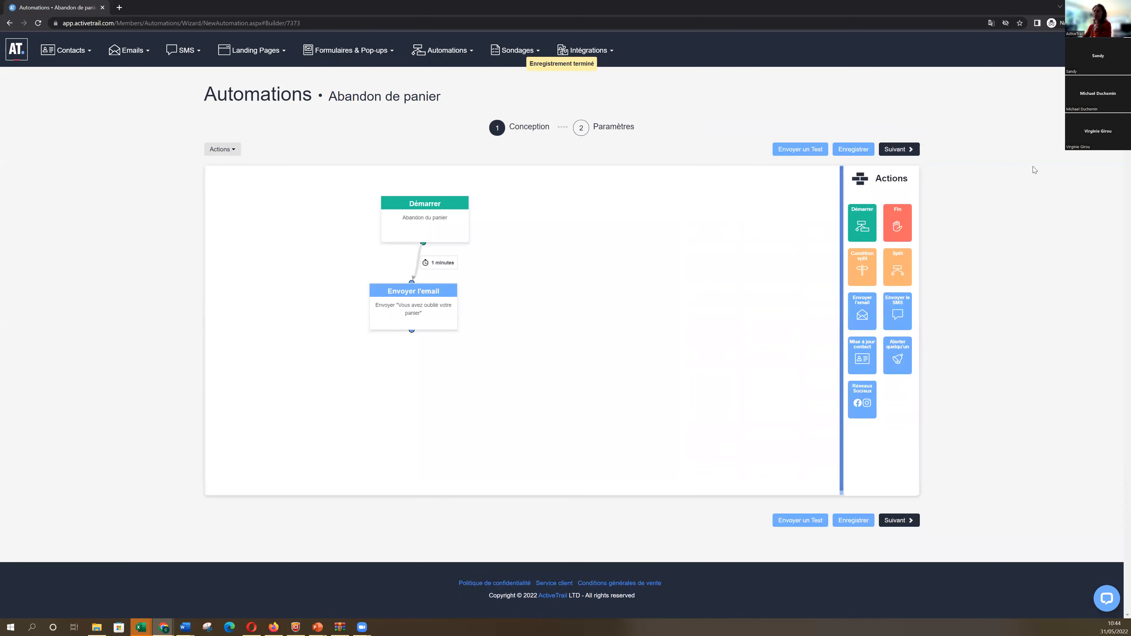
- Set the Démarrer trigger to "Lorsqu'un client n'a pas acheté depuis un moment" with more than 90 days, and save it
click(477, 204)
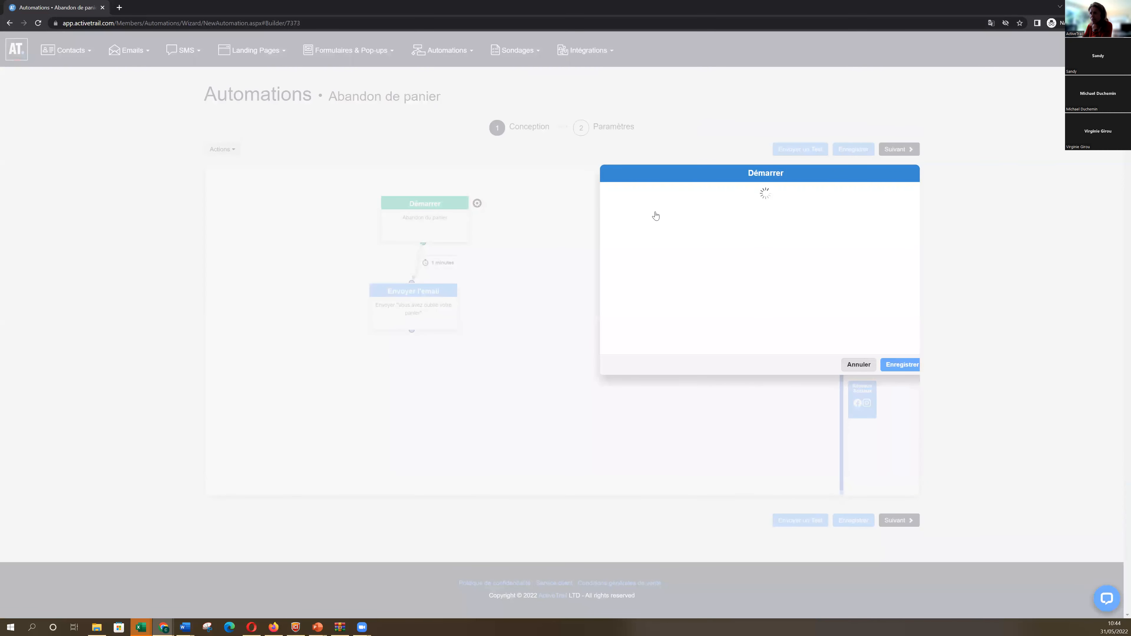
click(672, 243)
click(674, 273)
drag(709, 275, 729, 276)
text(90)
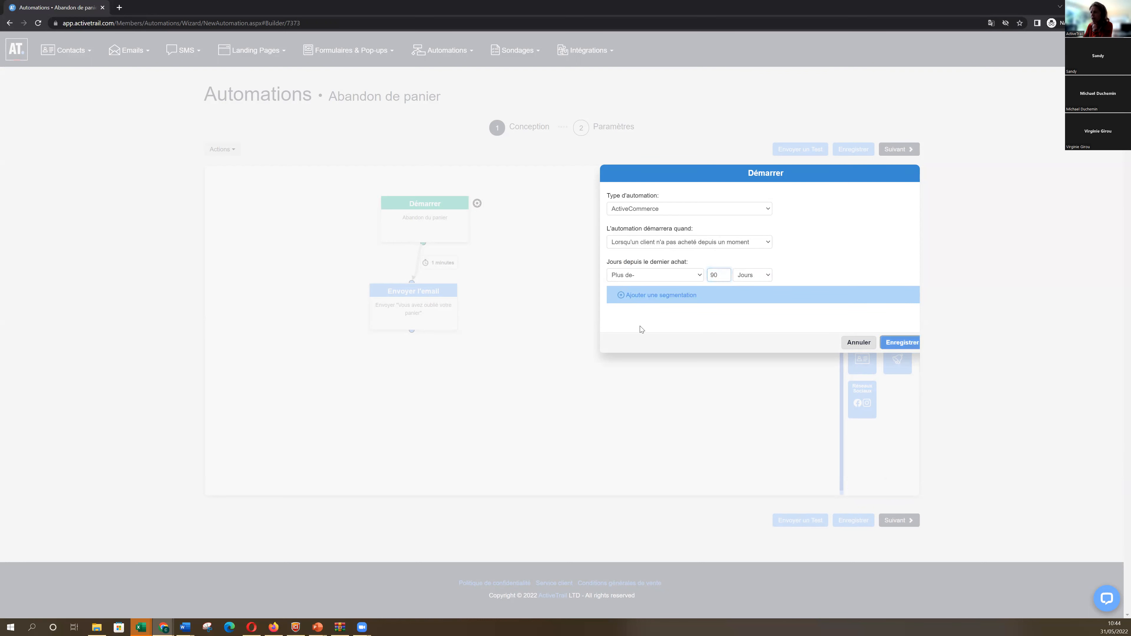
key(Return)
- In the email's design, add a "Compte à Rebours" block below the image and delete the cart items block
mouse_move(368, 293)
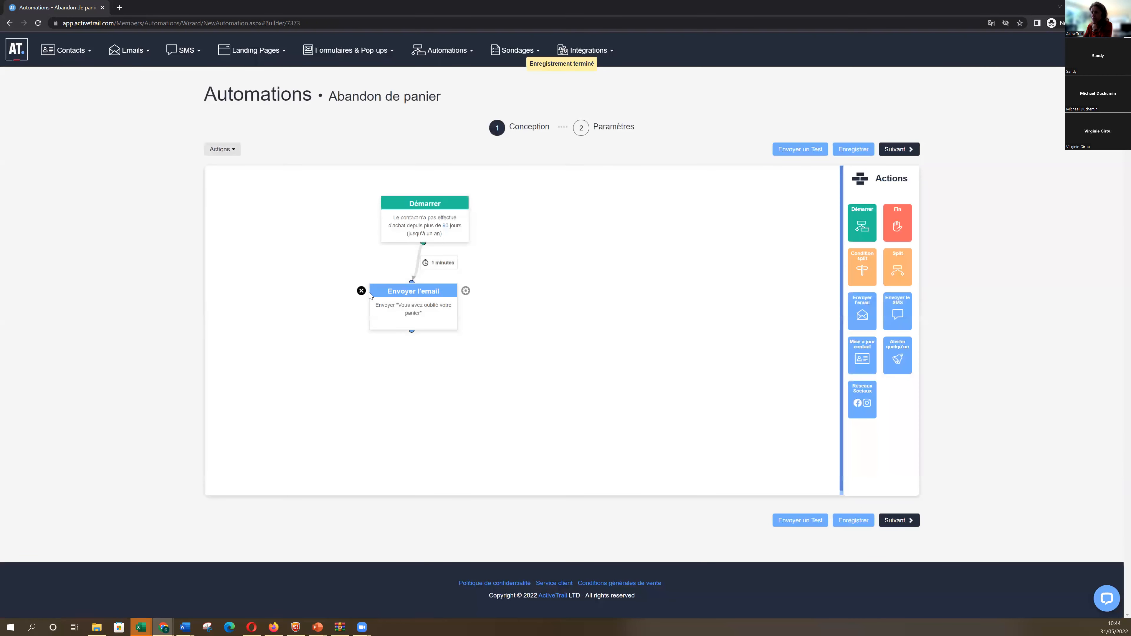
click(466, 291)
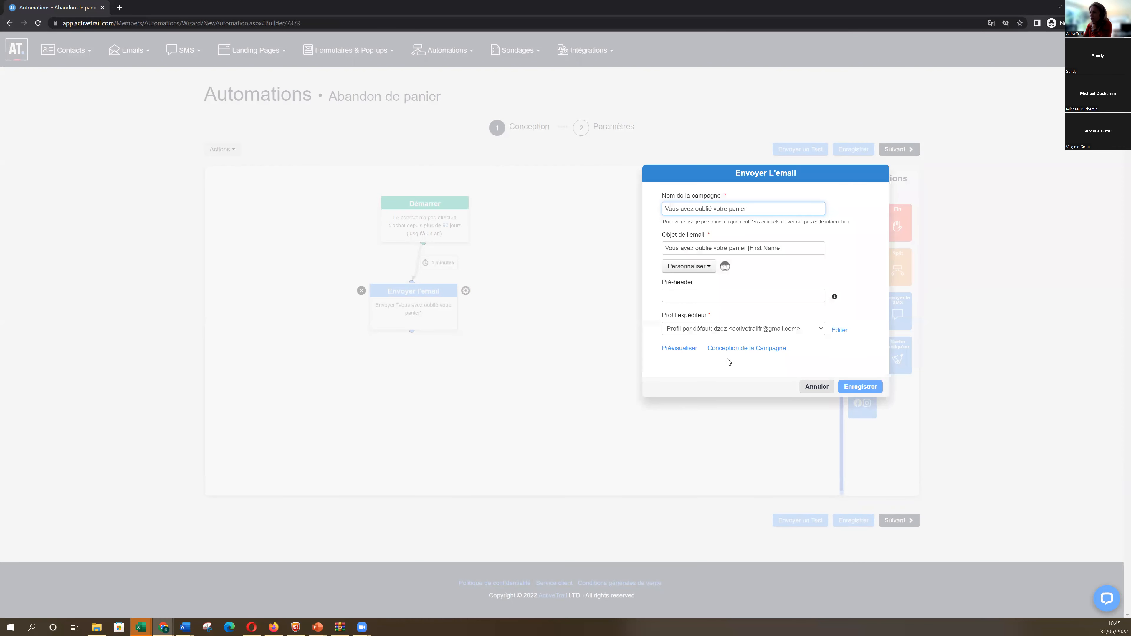
click(724, 352)
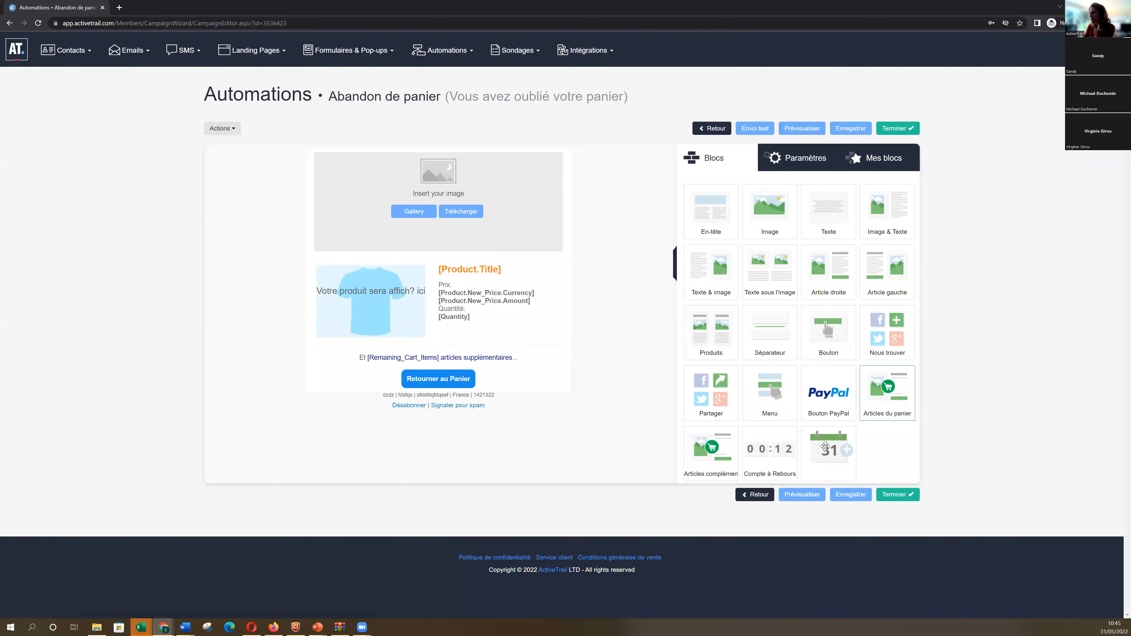
drag(776, 464, 563, 334)
click(560, 377)
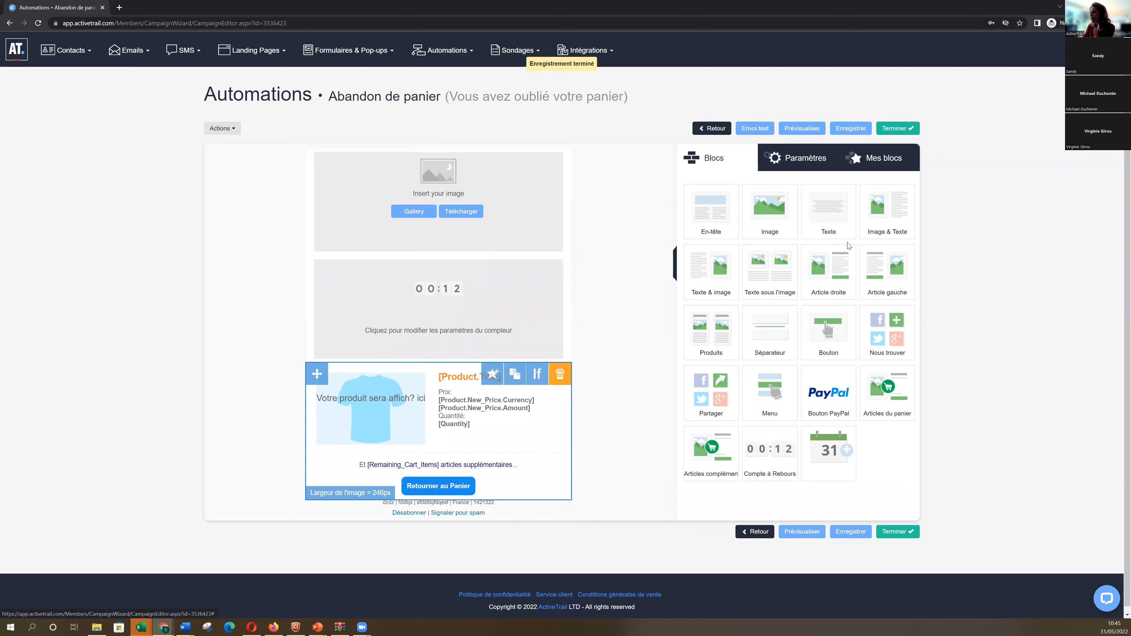
click(622, 159)
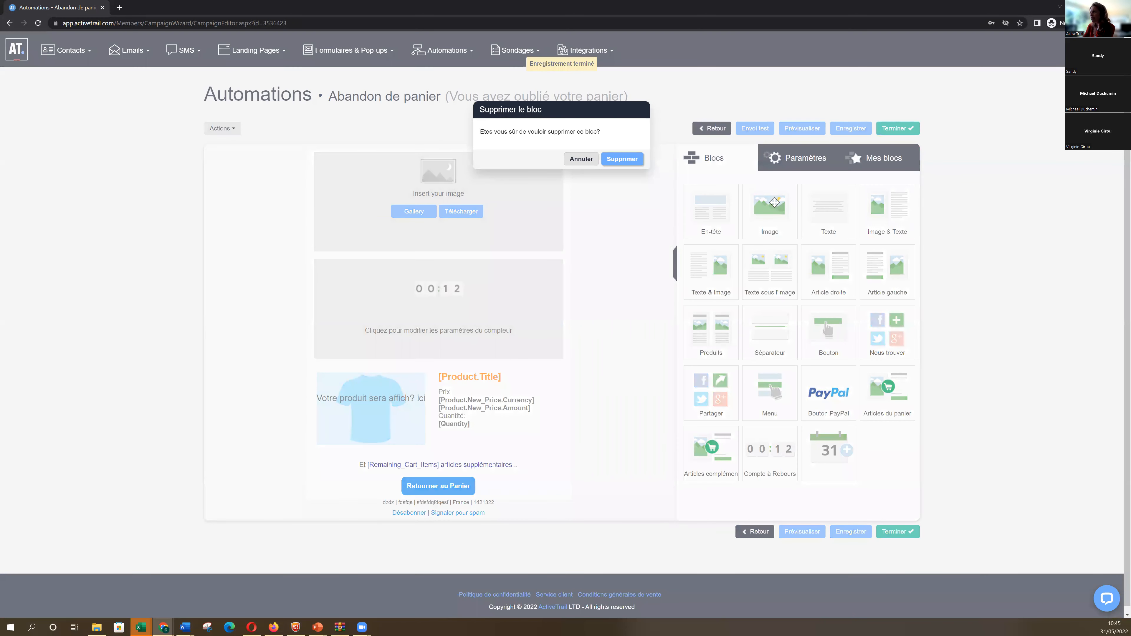
- Add an Image block below the countdown, then finish the design and save the email action
drag(416, 357, 418, 396)
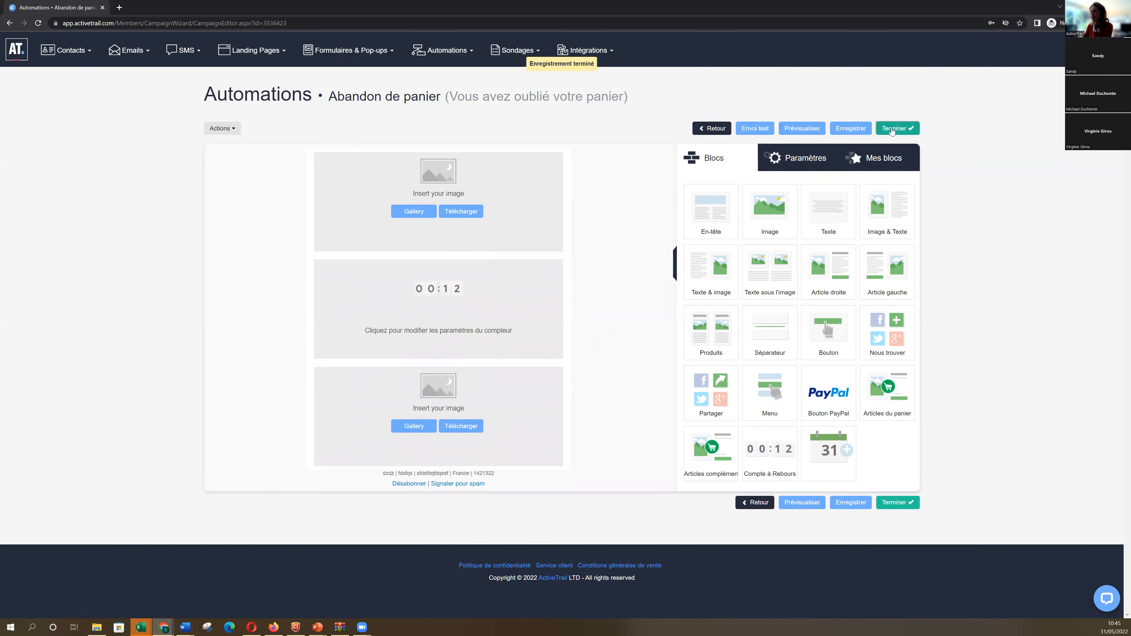
click(892, 129)
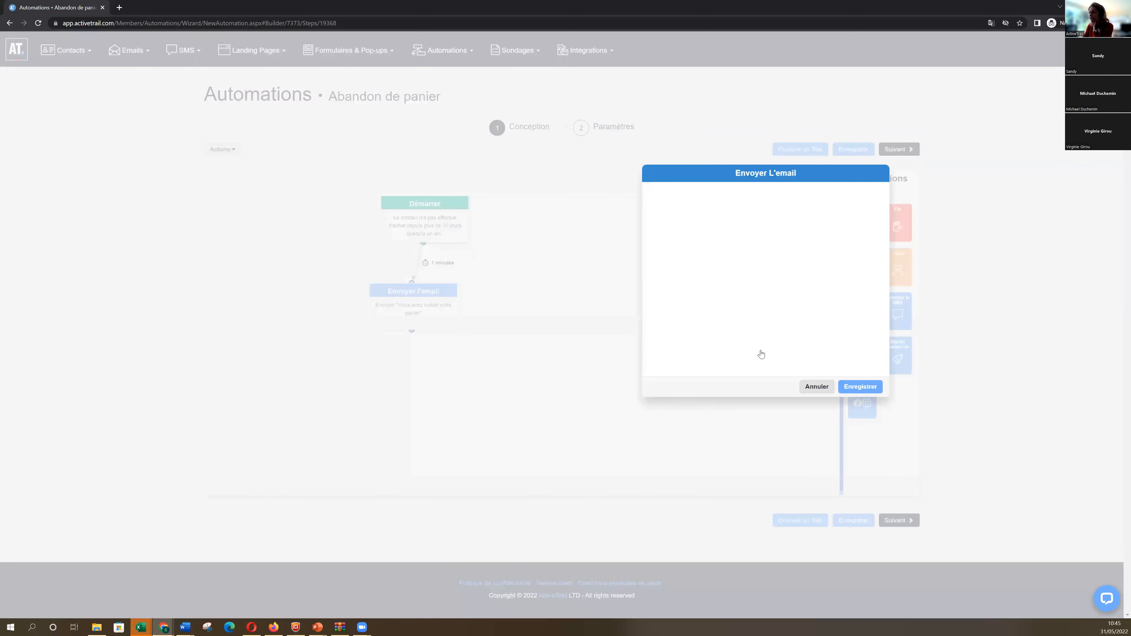
click(860, 386)
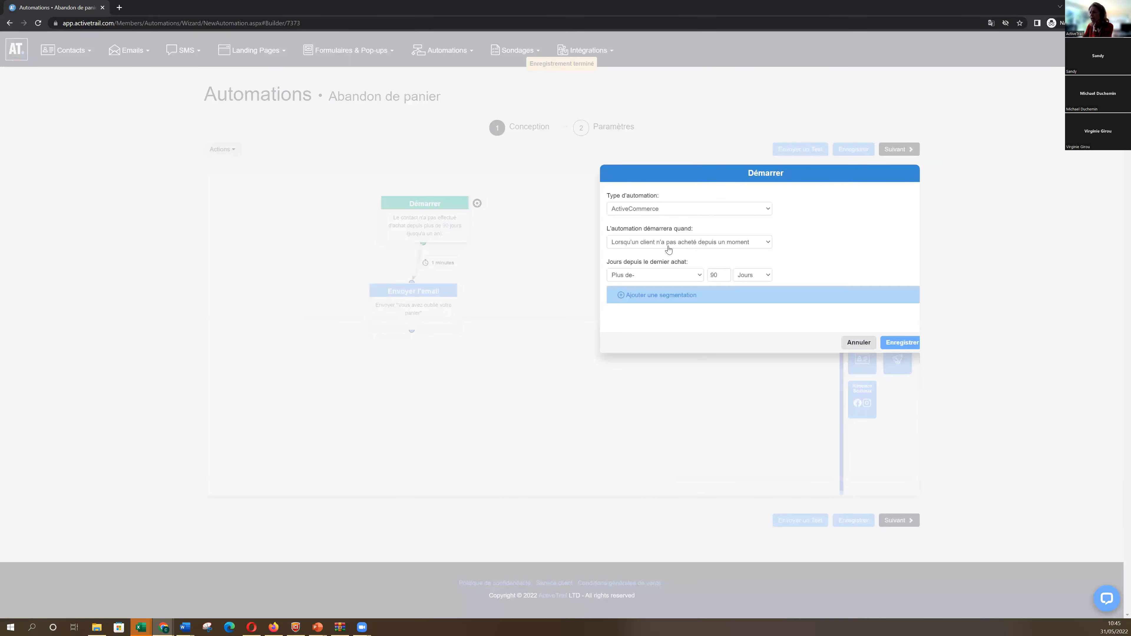
- Set the Démarrer trigger to "Un contact a effectué un achat" between 15 and 30 days ago, and save it
click(665, 245)
click(676, 267)
double_click(714, 276)
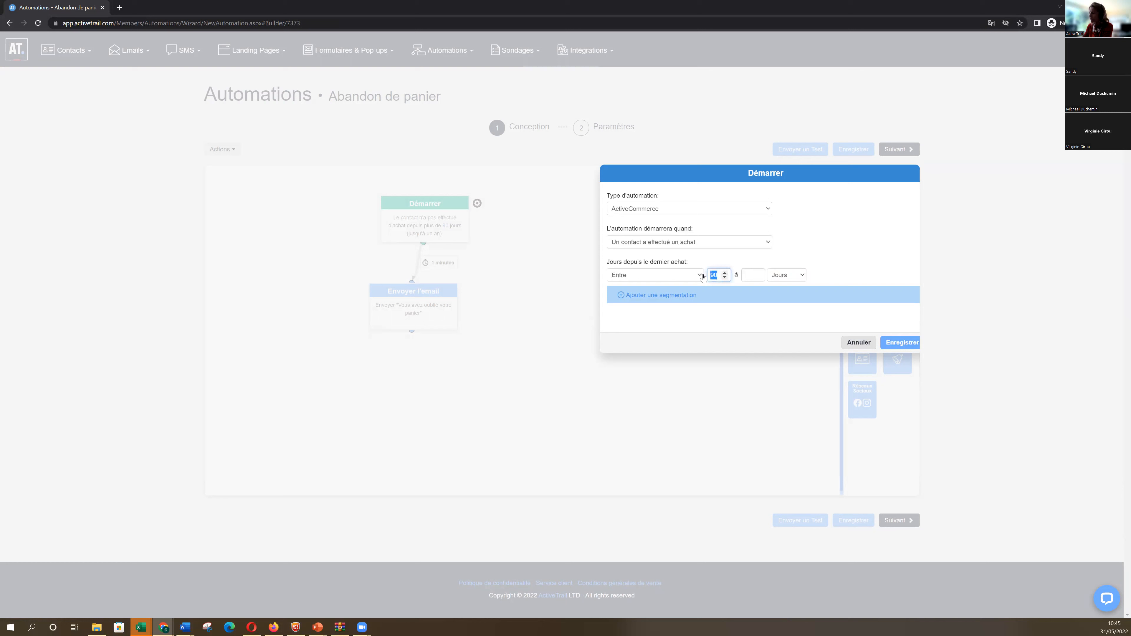
text(15)
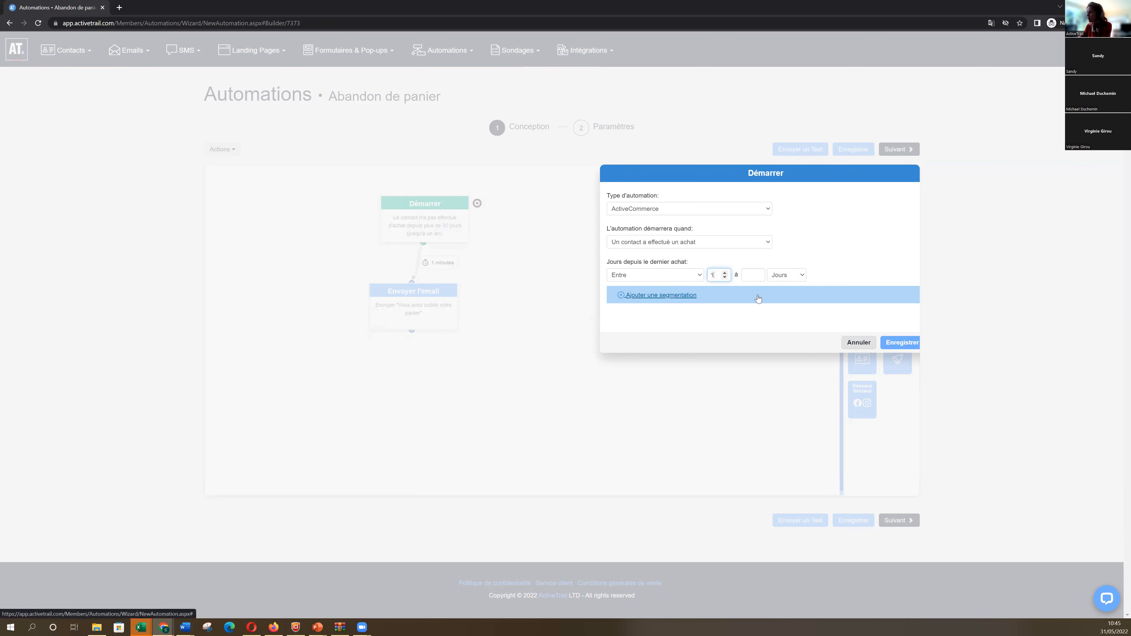
click(761, 277)
text(1)
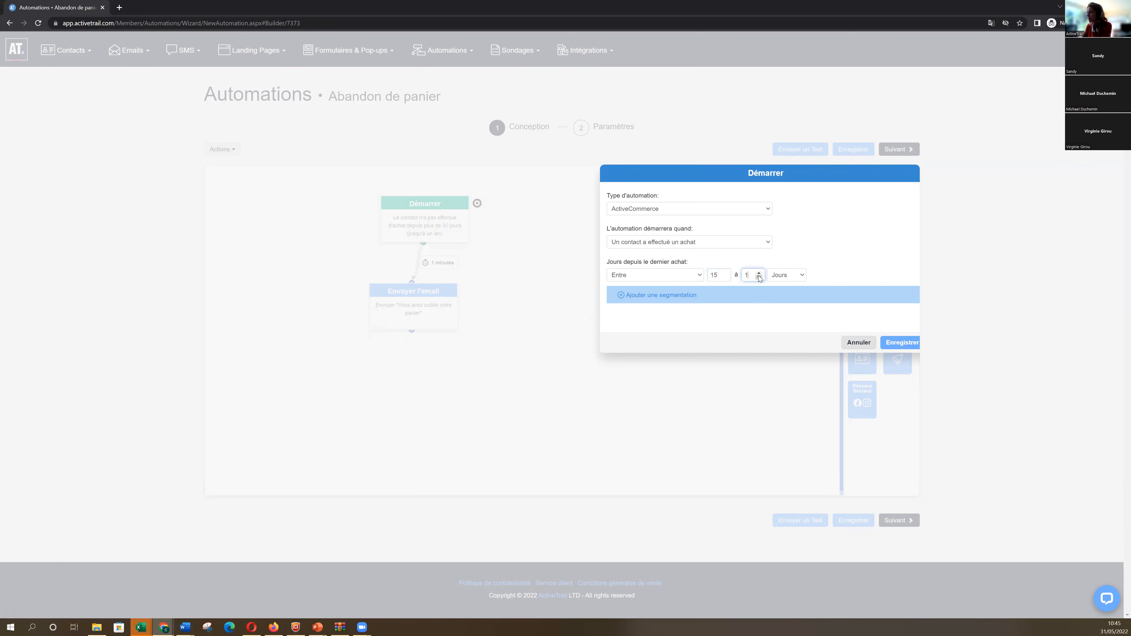
key(BackSpace)
text(30)
key(Return)
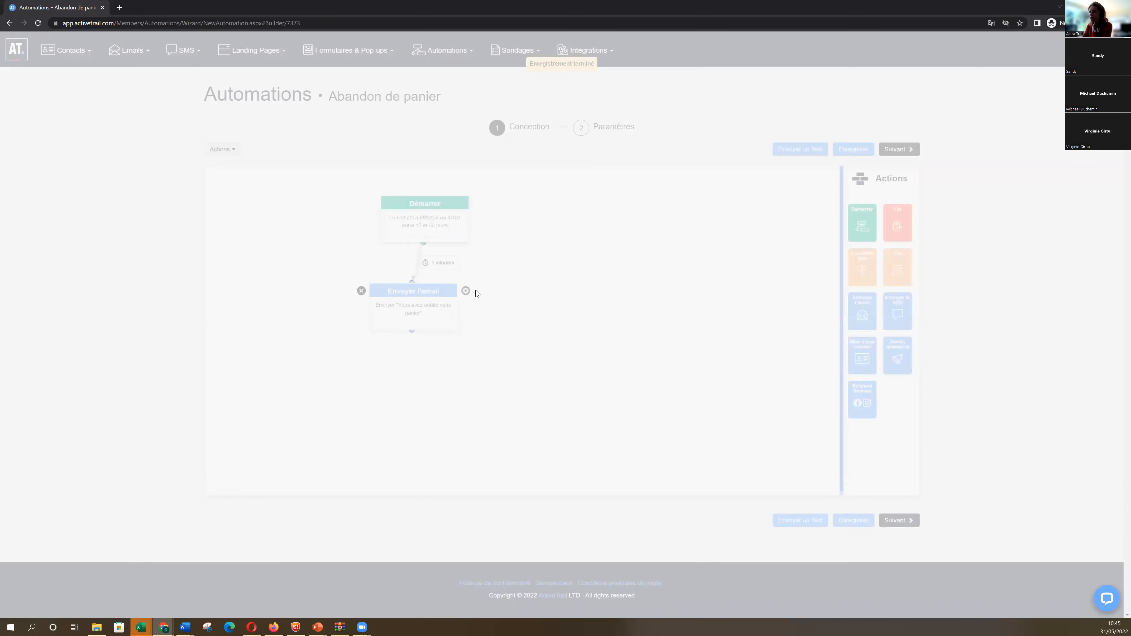
- Change the email's subject text before [First Name] and its campaign name to "Produits complementaires", and save the action
click(465, 291)
drag(746, 248, 583, 253)
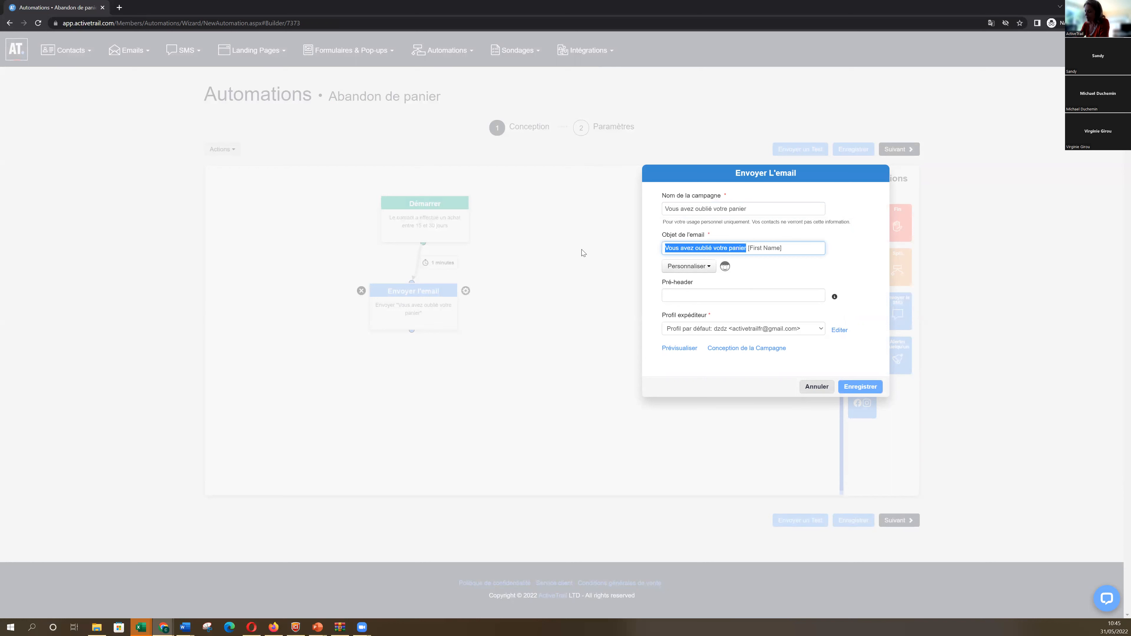
text(Produits complementaires)
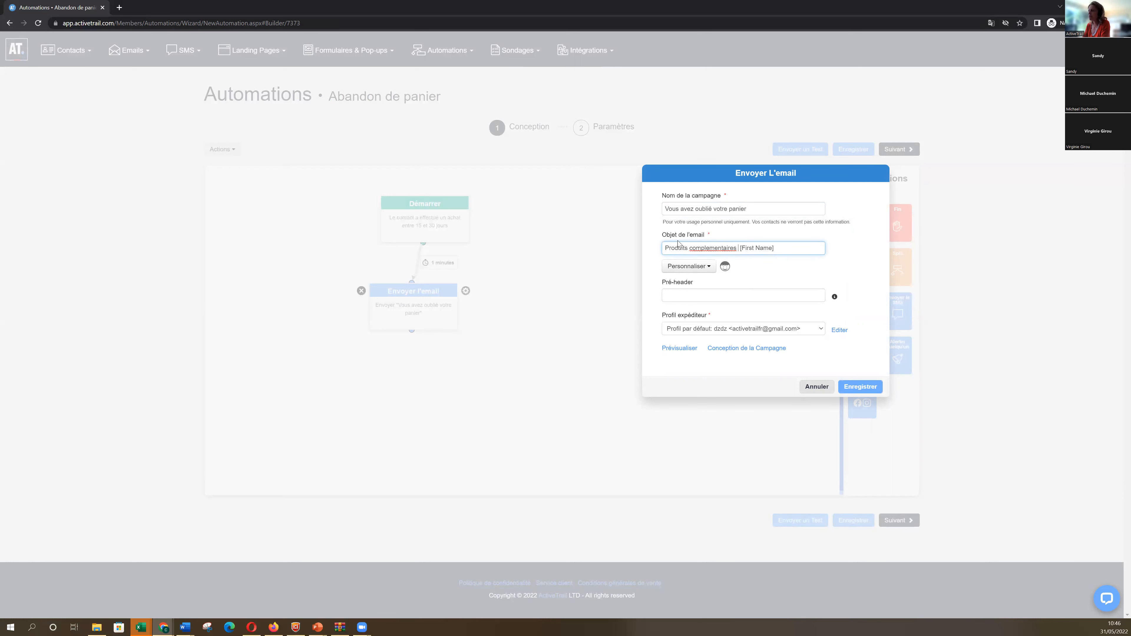
key(BackSpace)
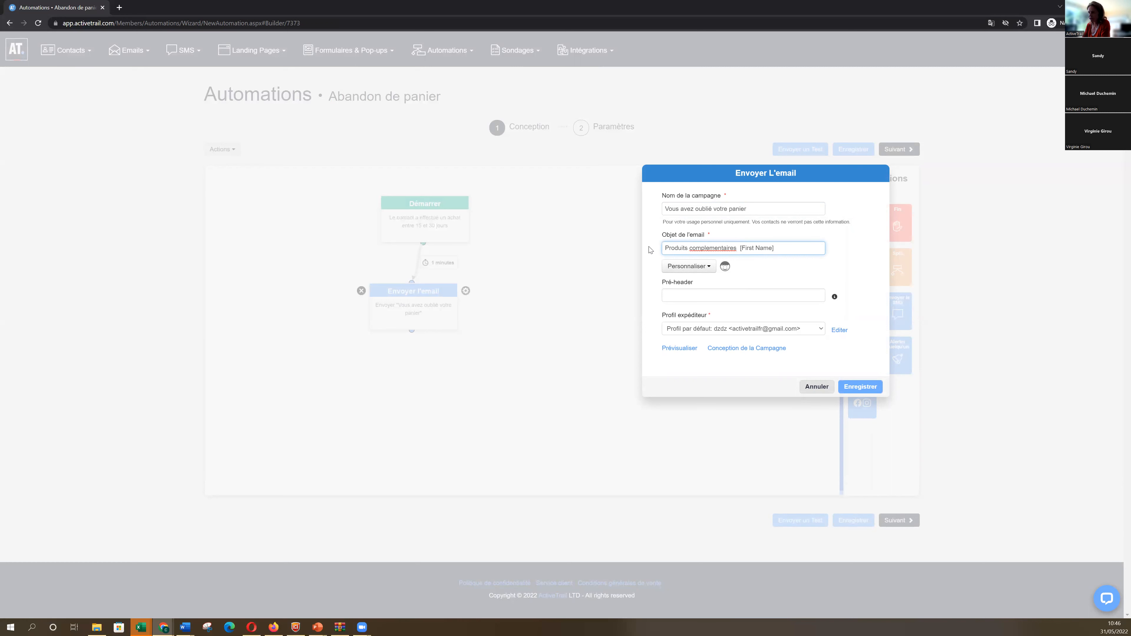
key(shift+Home)
key(ctrl+c)
triple_click(693, 211)
key(ctrl+v)
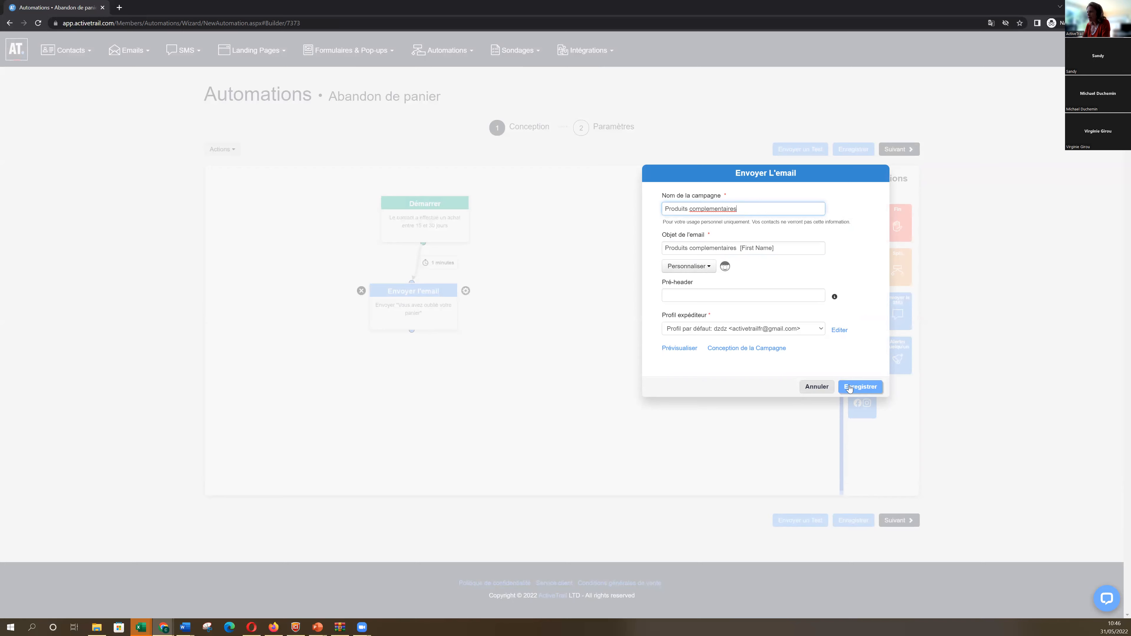
click(849, 386)
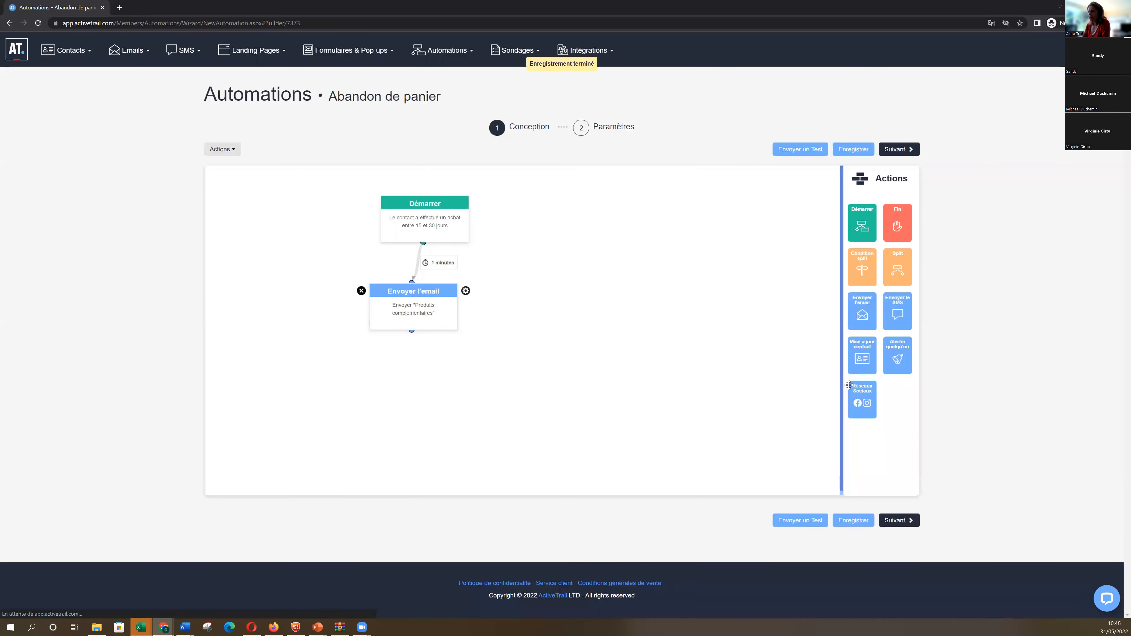
- In the email's design, add a complementary articles block above the lower image, delete the countdown block, and save the email action
click(465, 291)
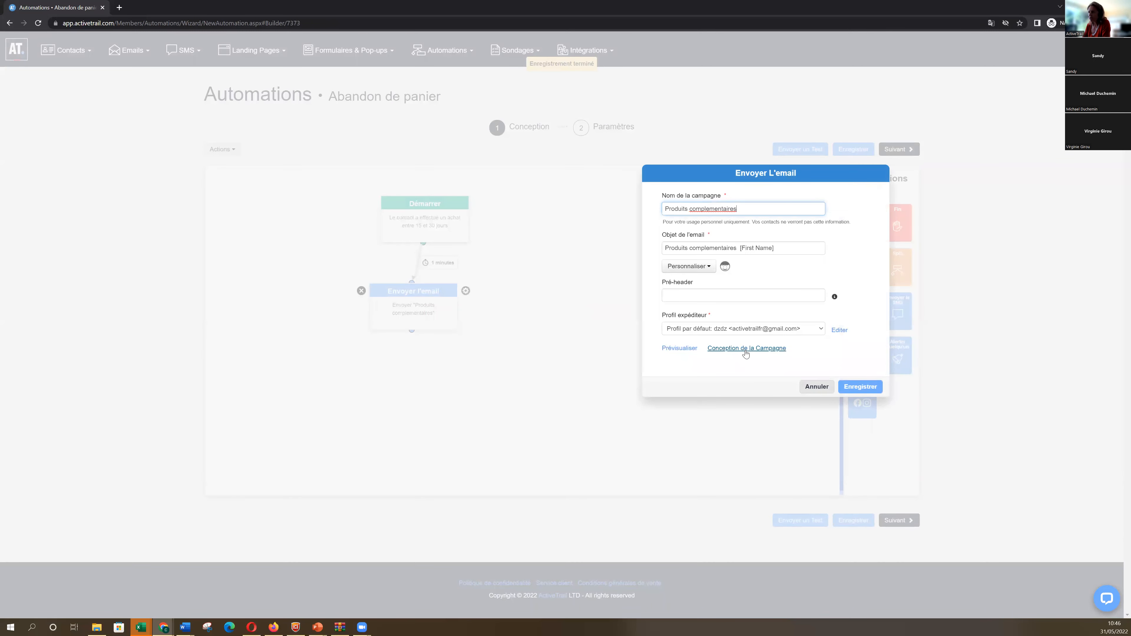
click(746, 348)
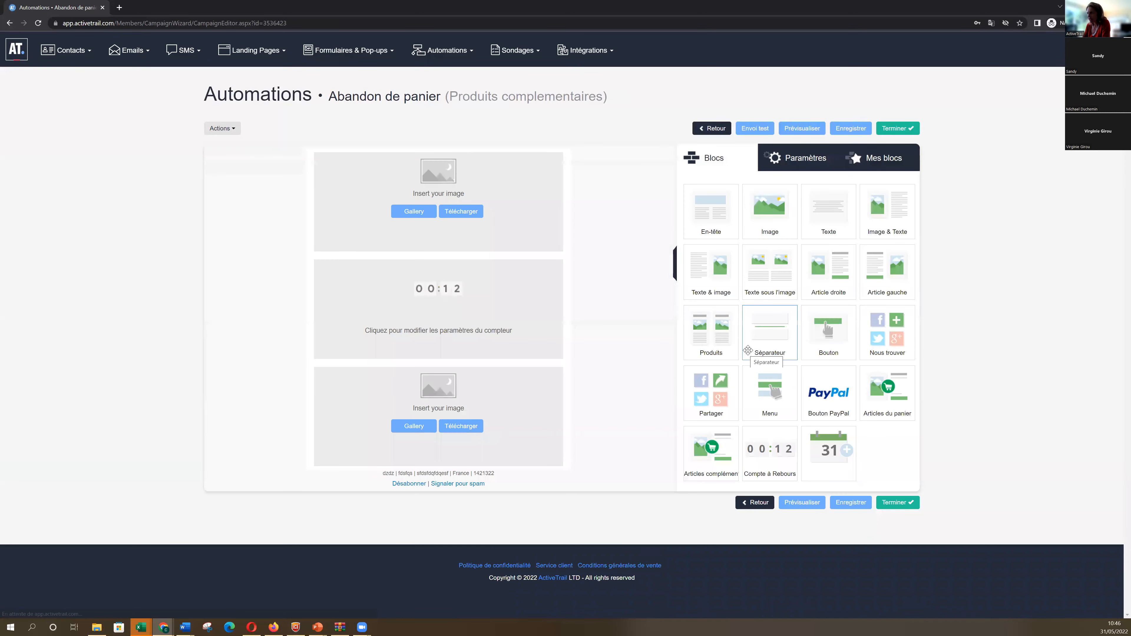
drag(713, 446, 369, 355)
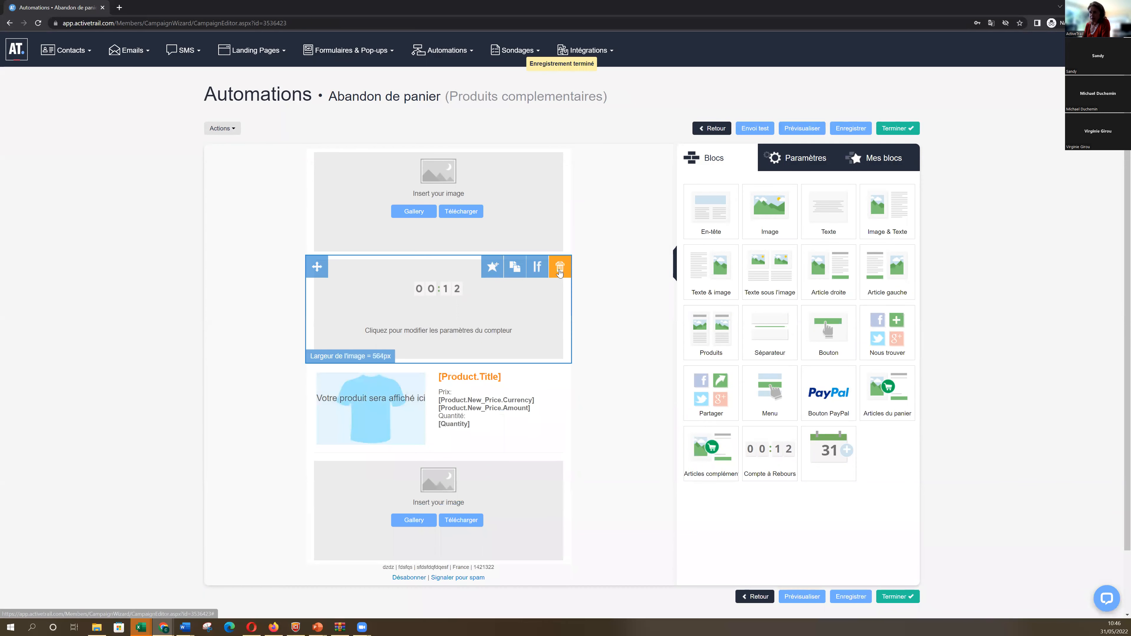
click(560, 267)
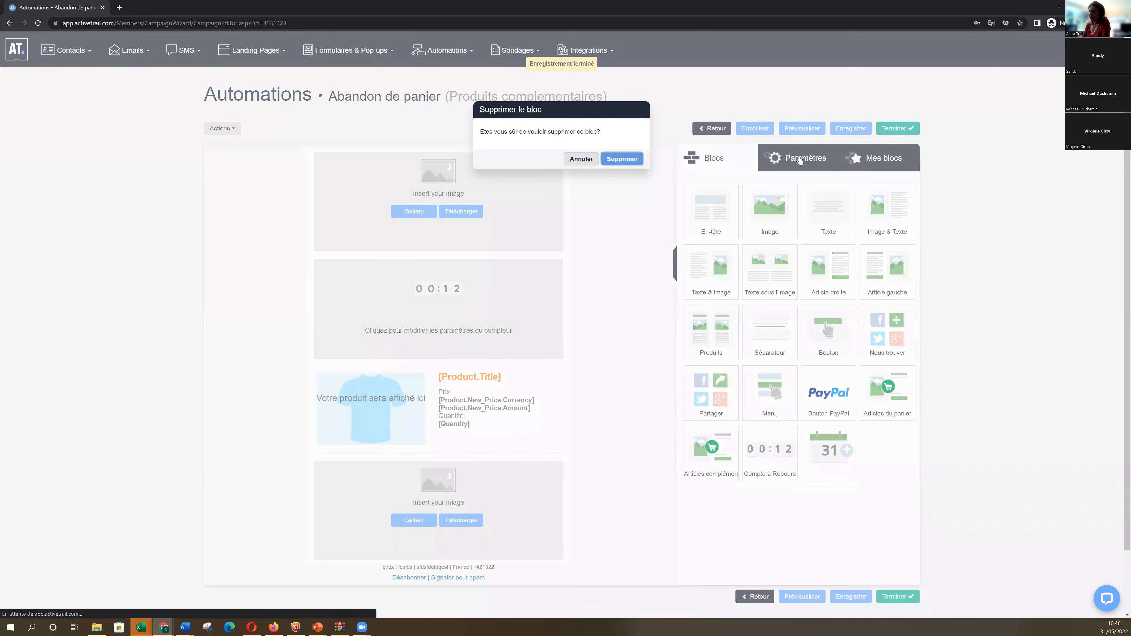
key(Return)
click(898, 129)
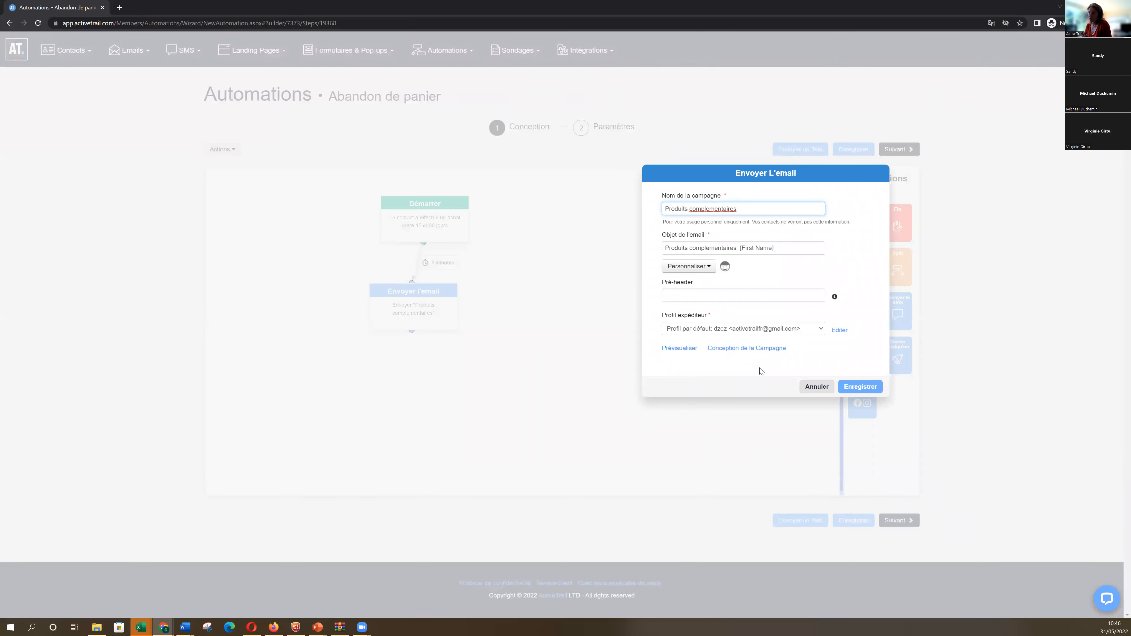
click(846, 391)
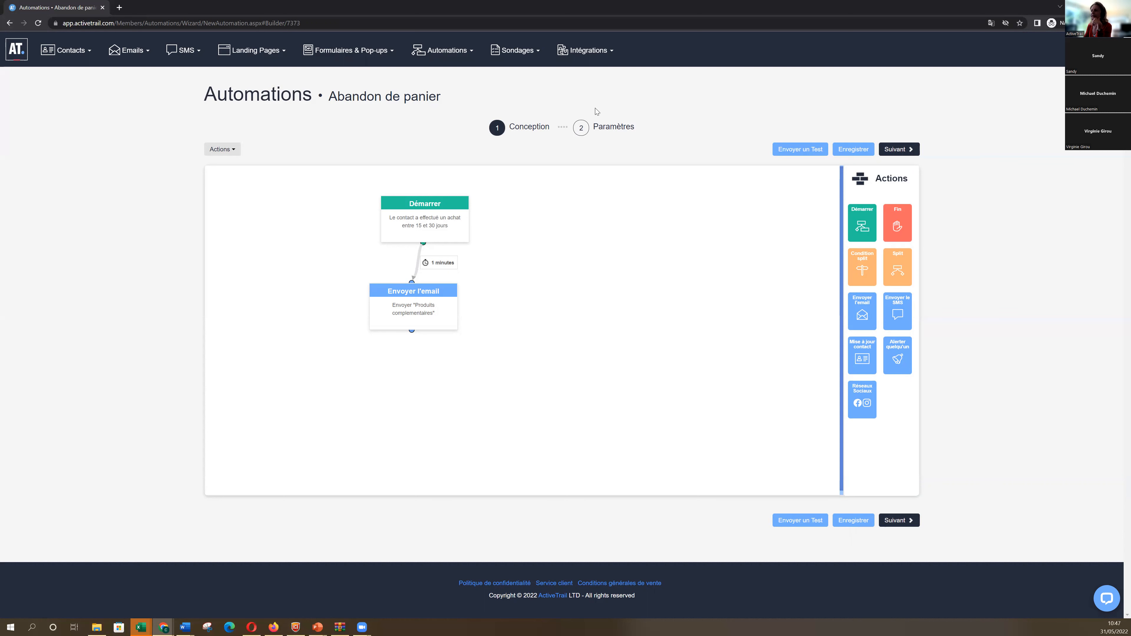
- Create a new automation from the "Le contact remplit un formulaire" template
mouse_move(446, 50)
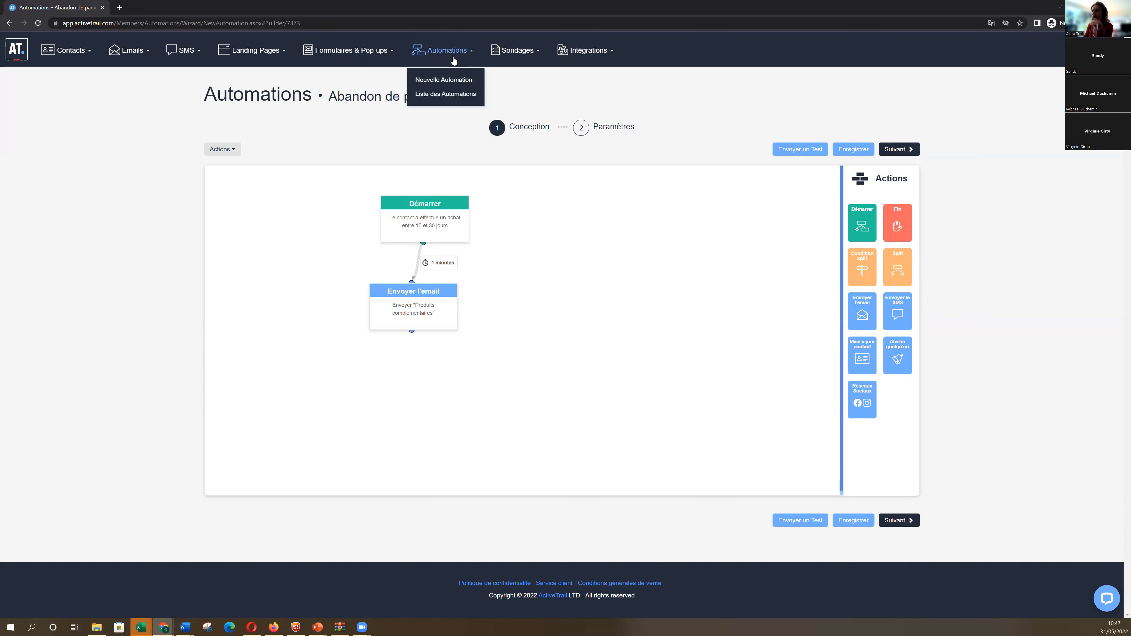
click(453, 81)
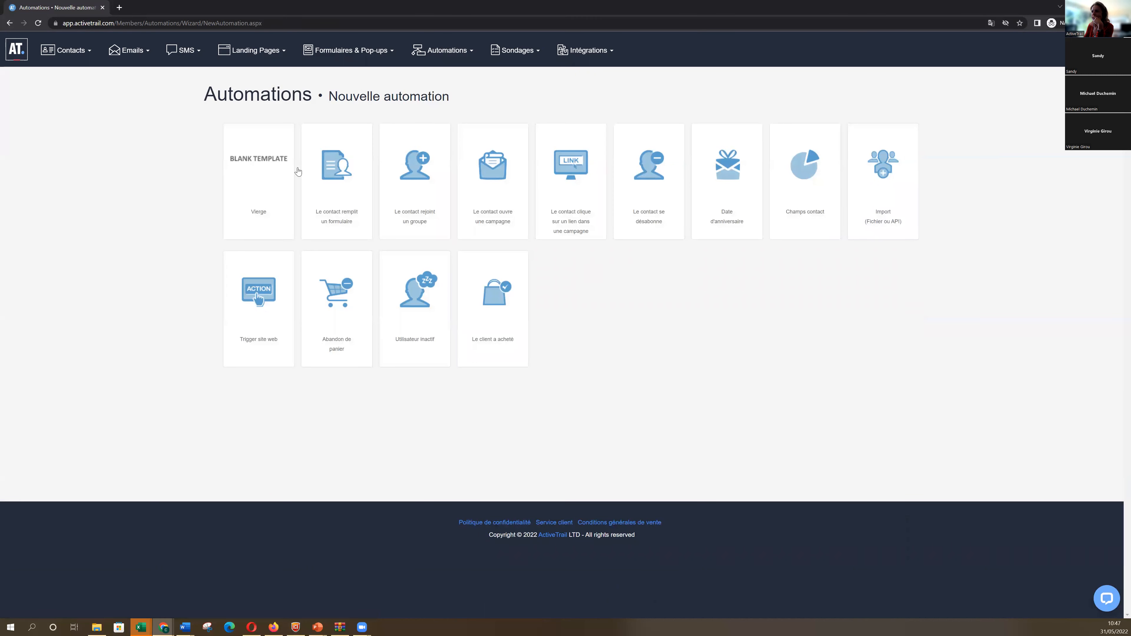
click(356, 178)
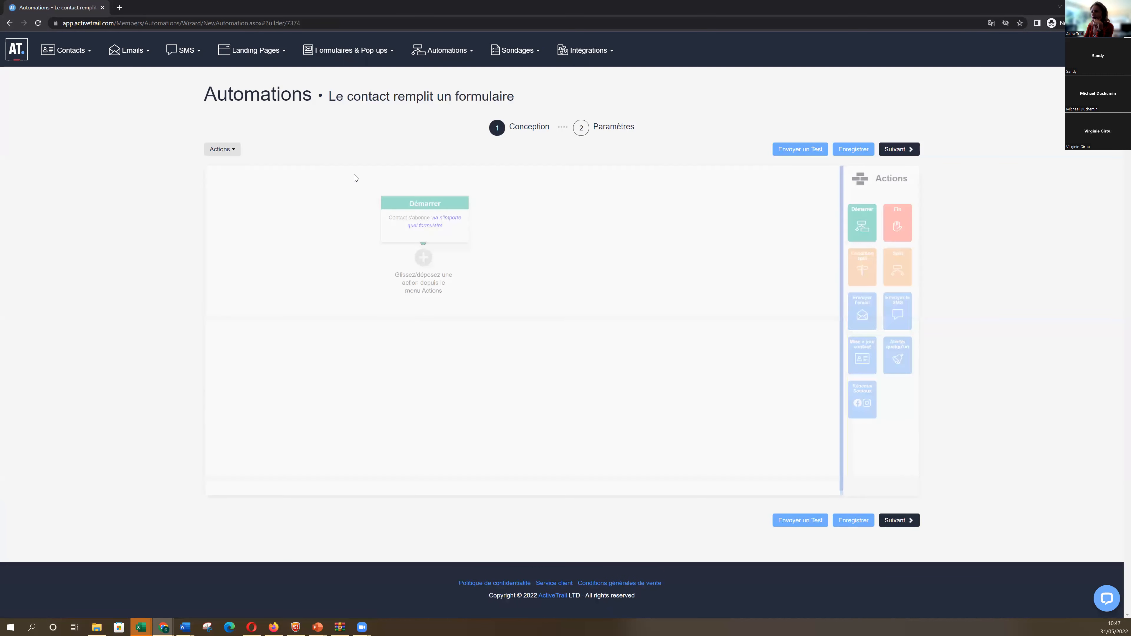
mouse_move(477, 202)
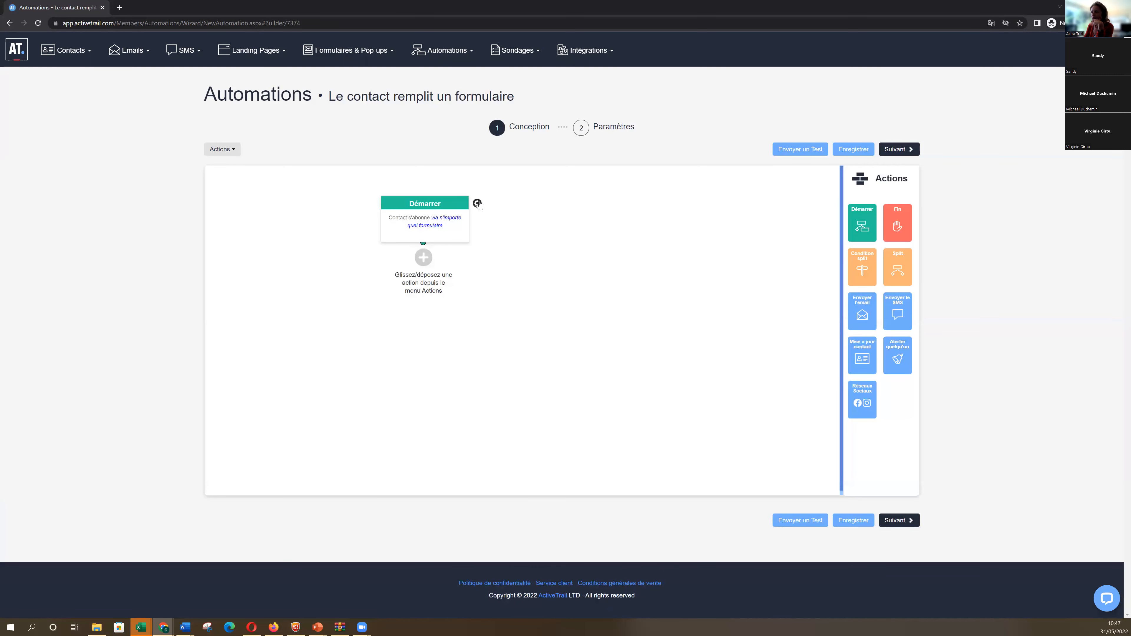
click(477, 203)
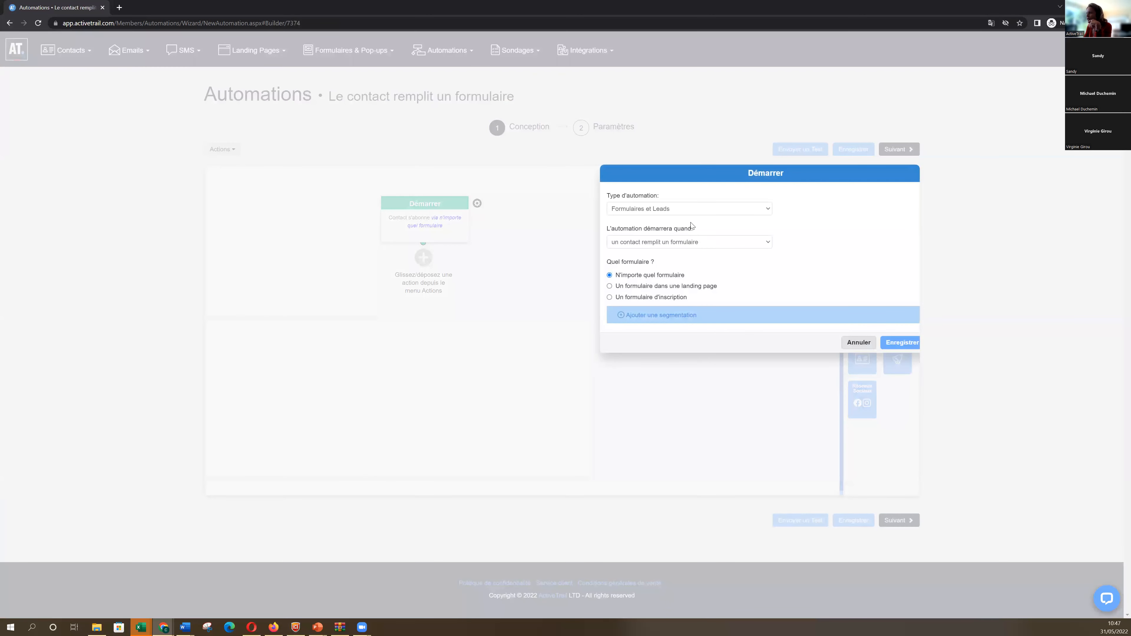
click(697, 211)
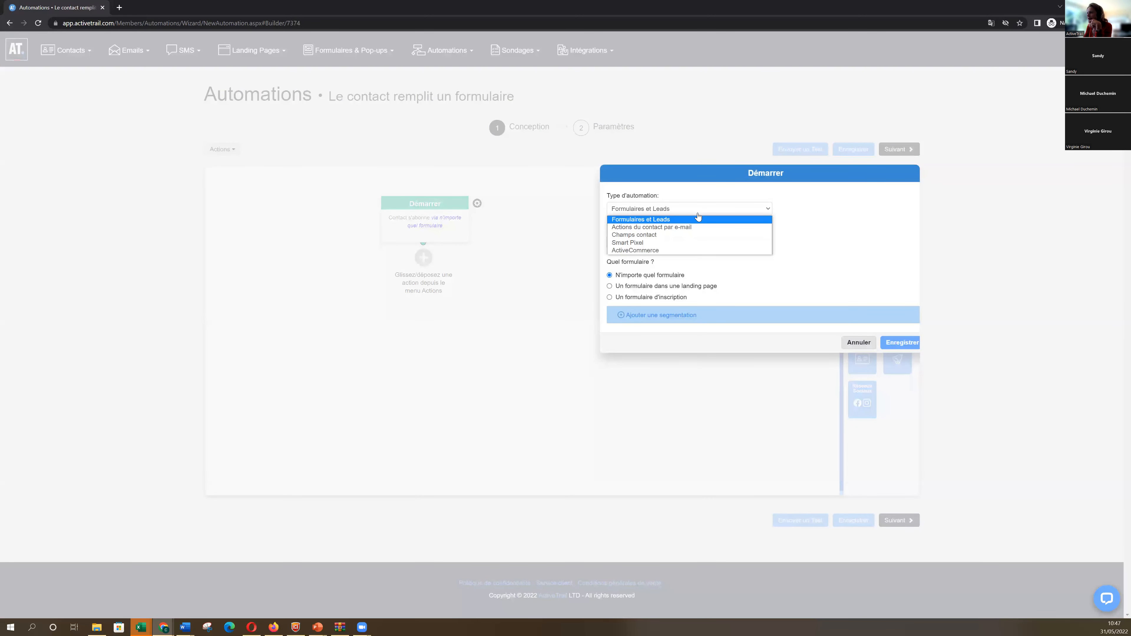
click(692, 242)
click(894, 344)
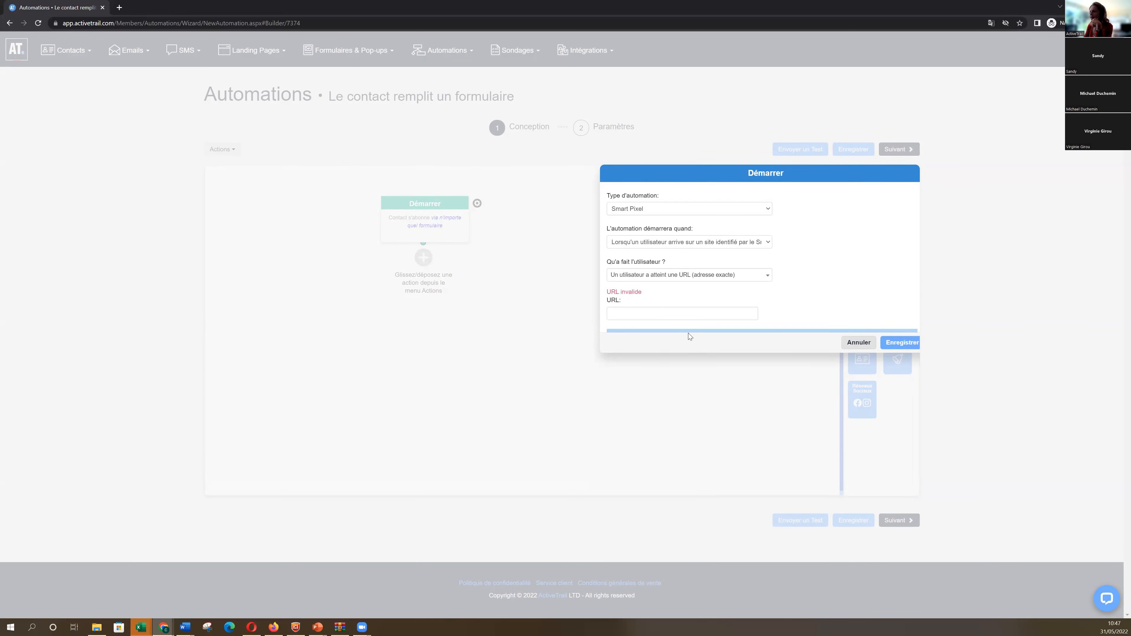
click(682, 319)
text(h)
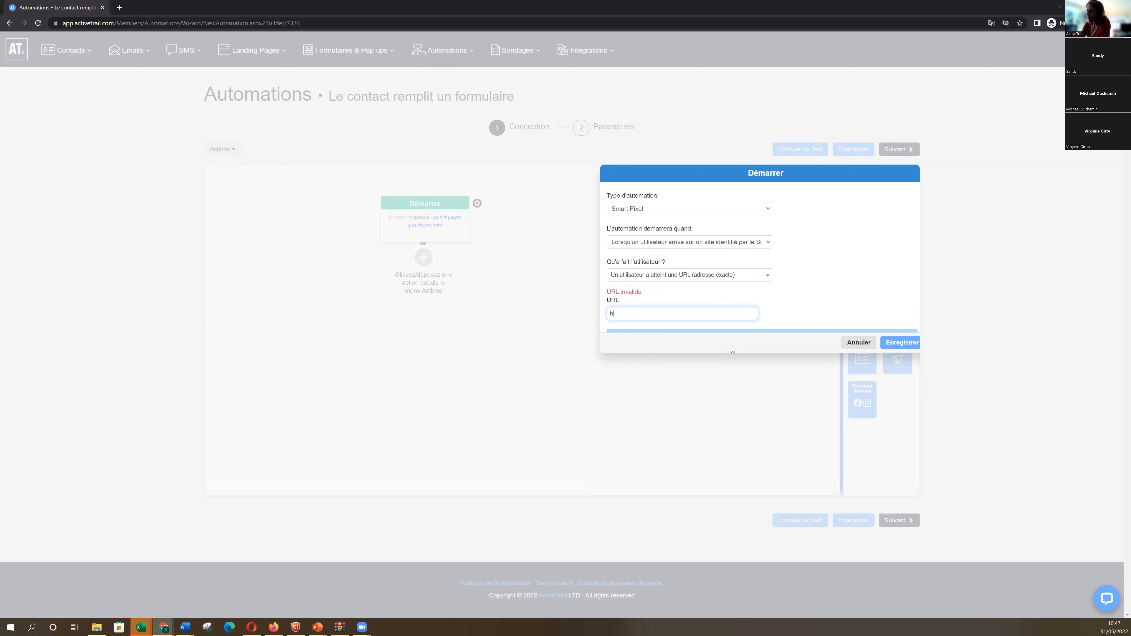
text(ttp)
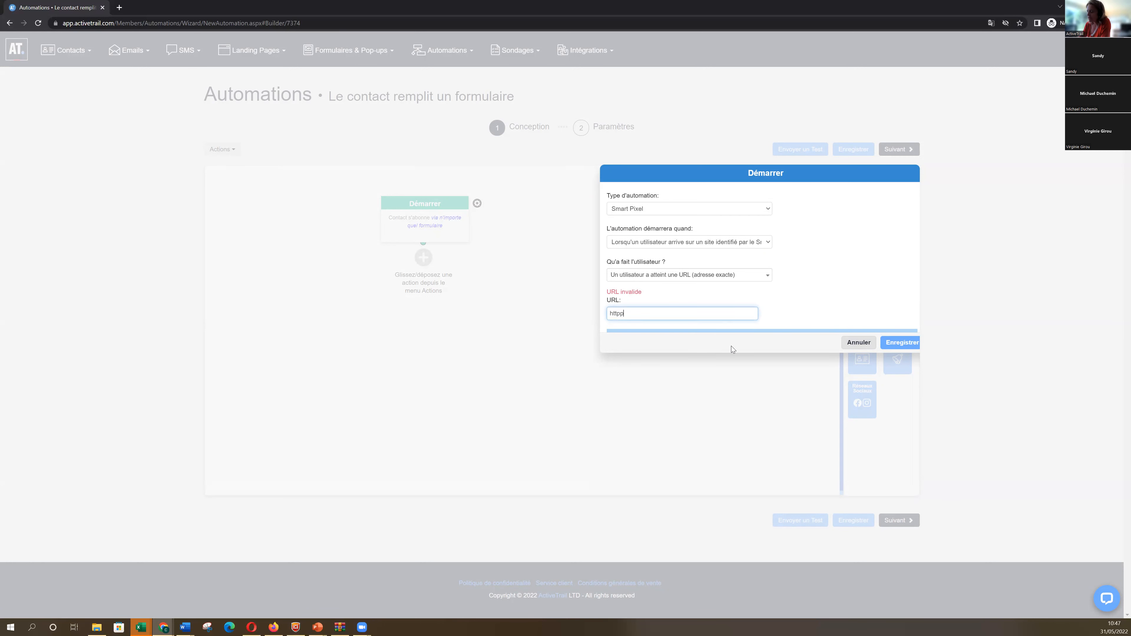
text(://www.activetrail.fr/marketing-a)
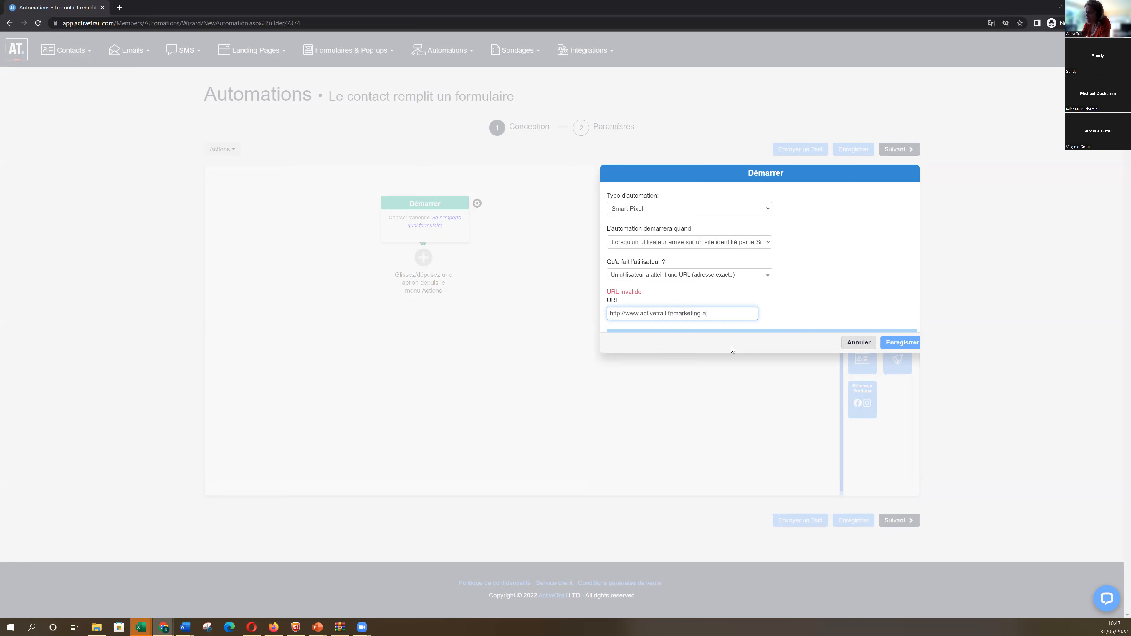
text(utomation)
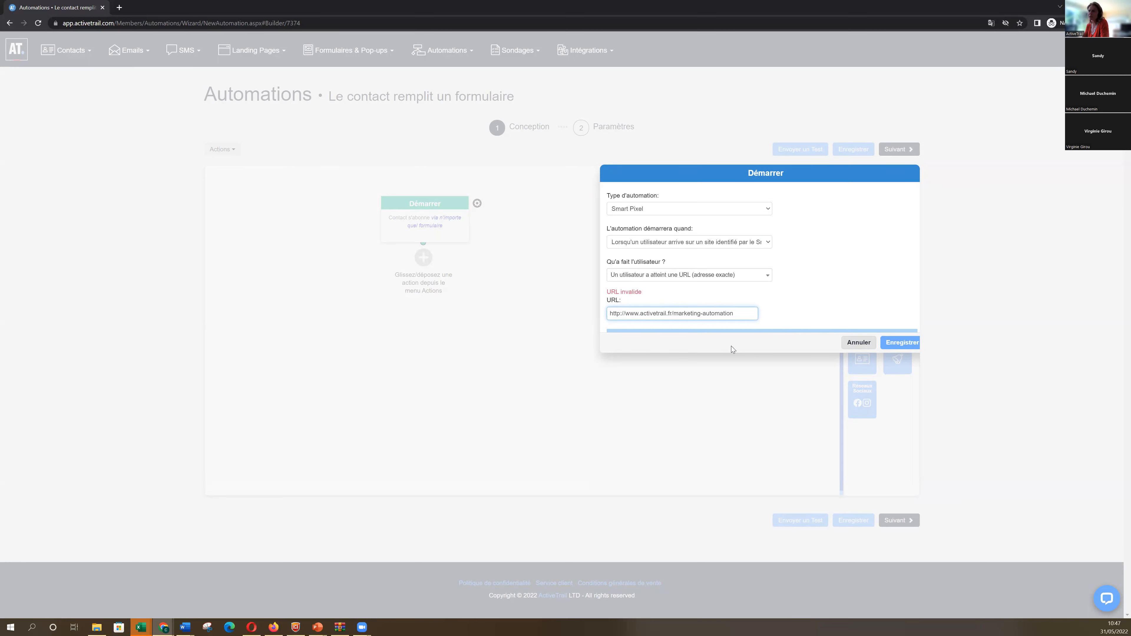
click(897, 343)
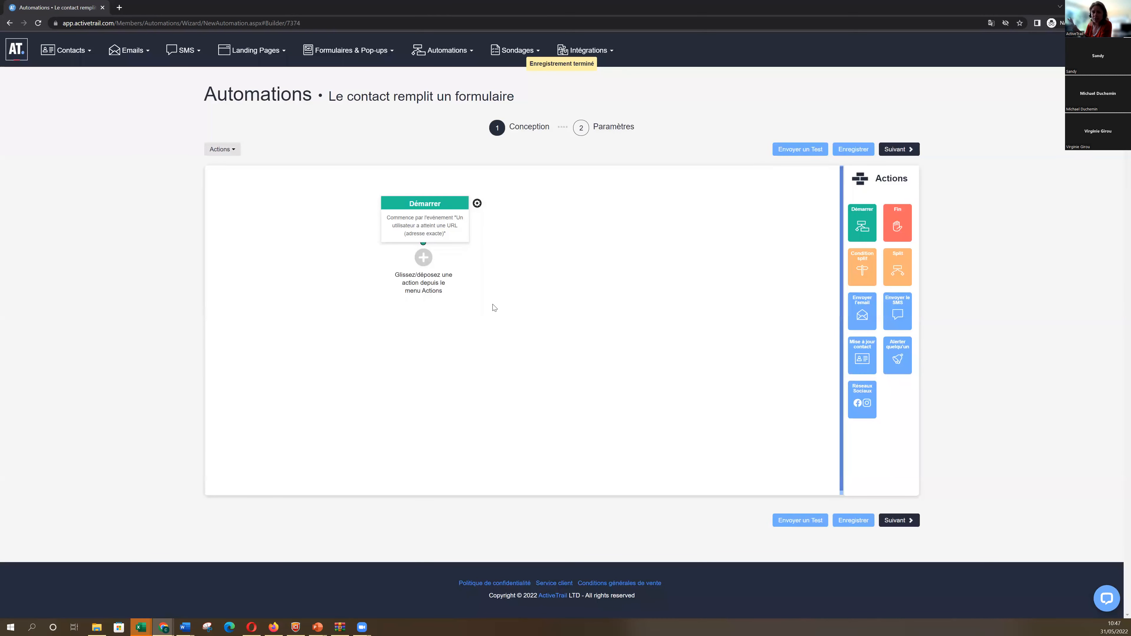
- Add an Envoyer l'email action below Démarrer and set the delay between them to 3 heures
drag(862, 311, 417, 289)
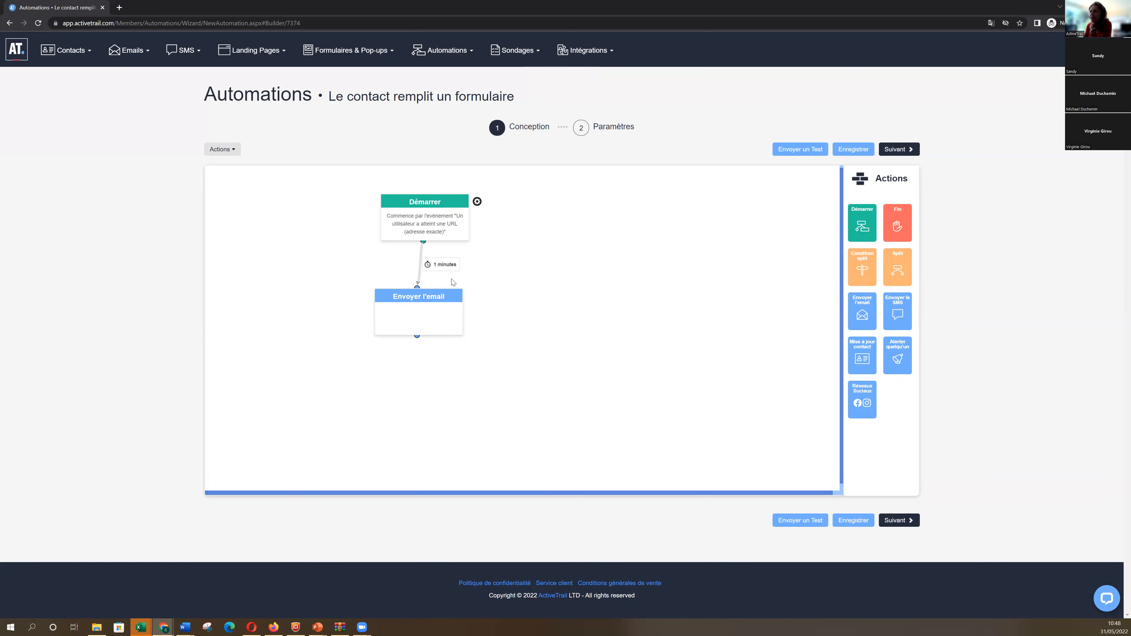
click(443, 269)
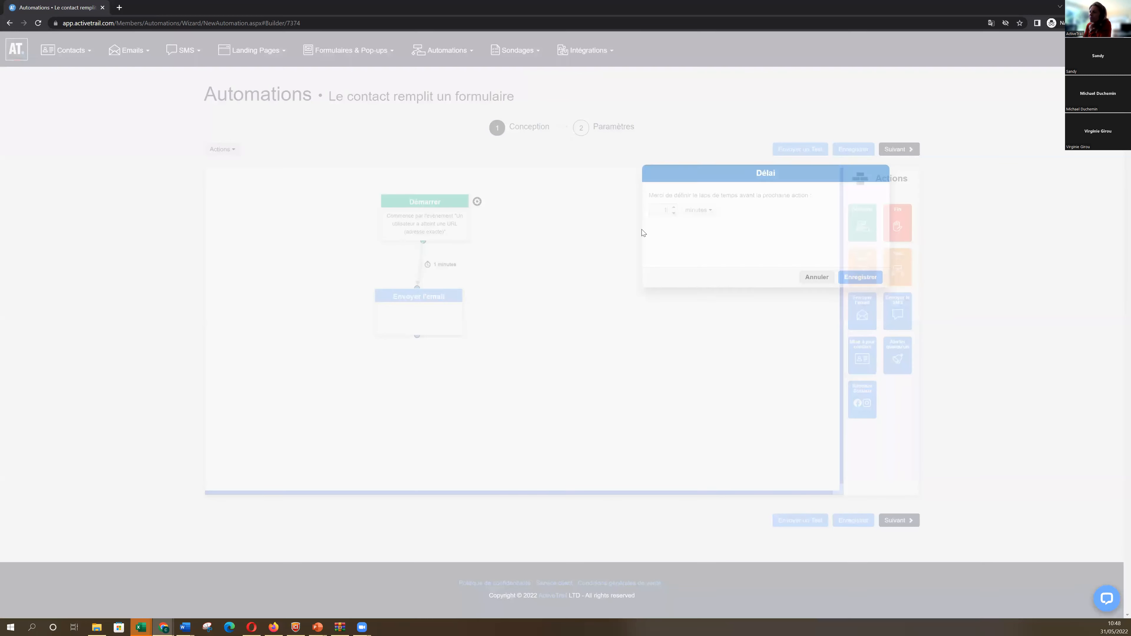
click(702, 210)
click(701, 237)
click(673, 208)
click(674, 207)
click(860, 277)
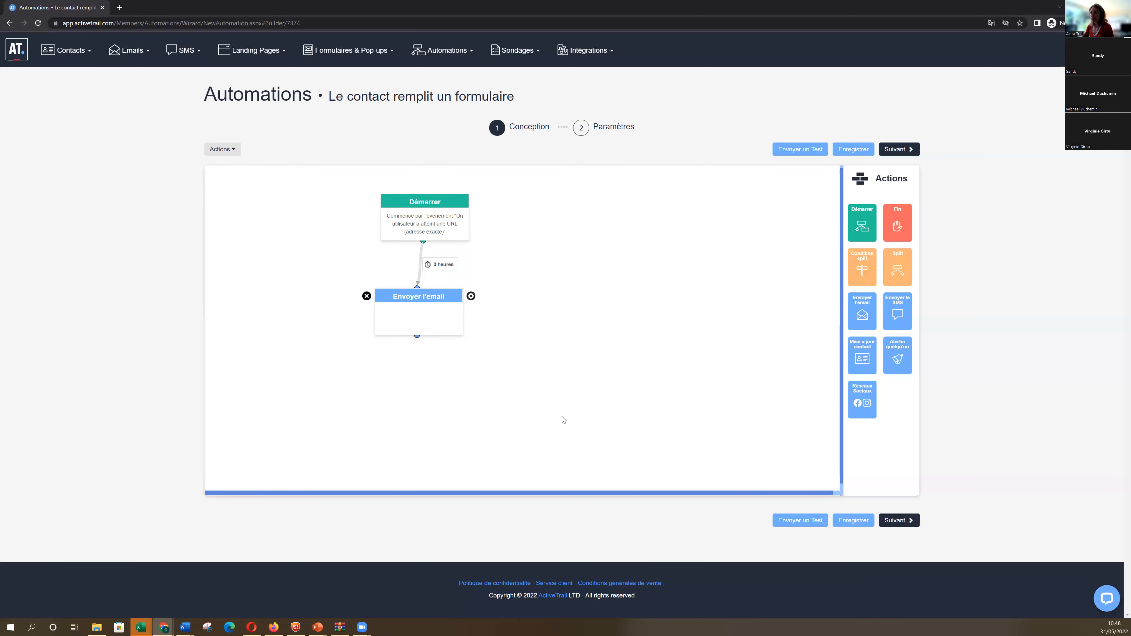
- Move the email action up slightly, place a Condition split below it, and connect the two
drag(433, 291, 432, 282)
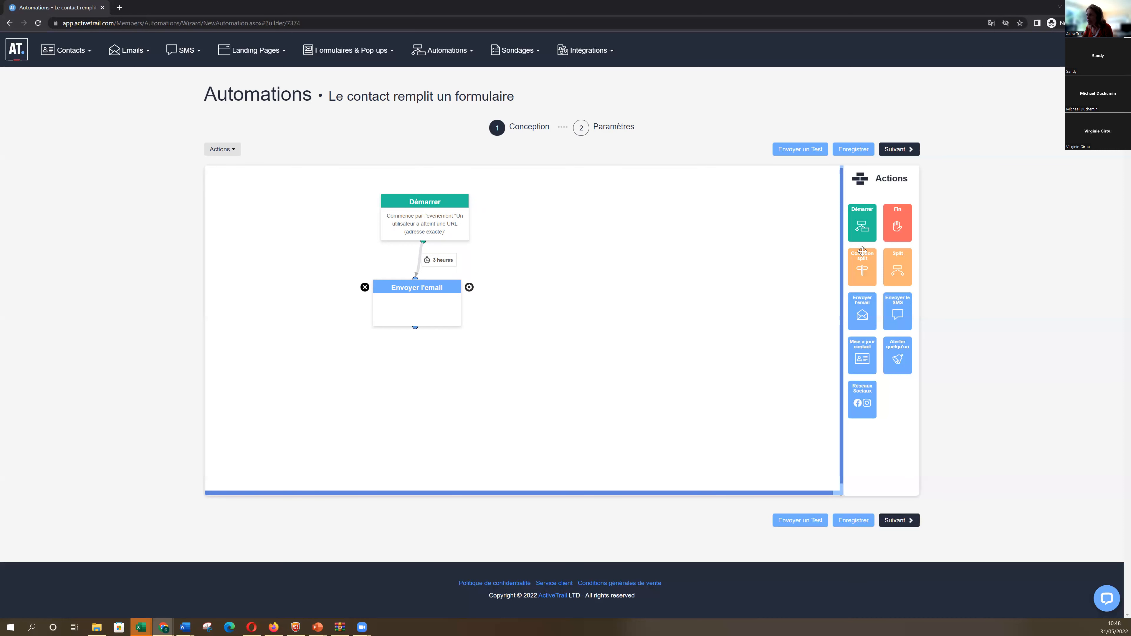
drag(862, 251, 383, 379)
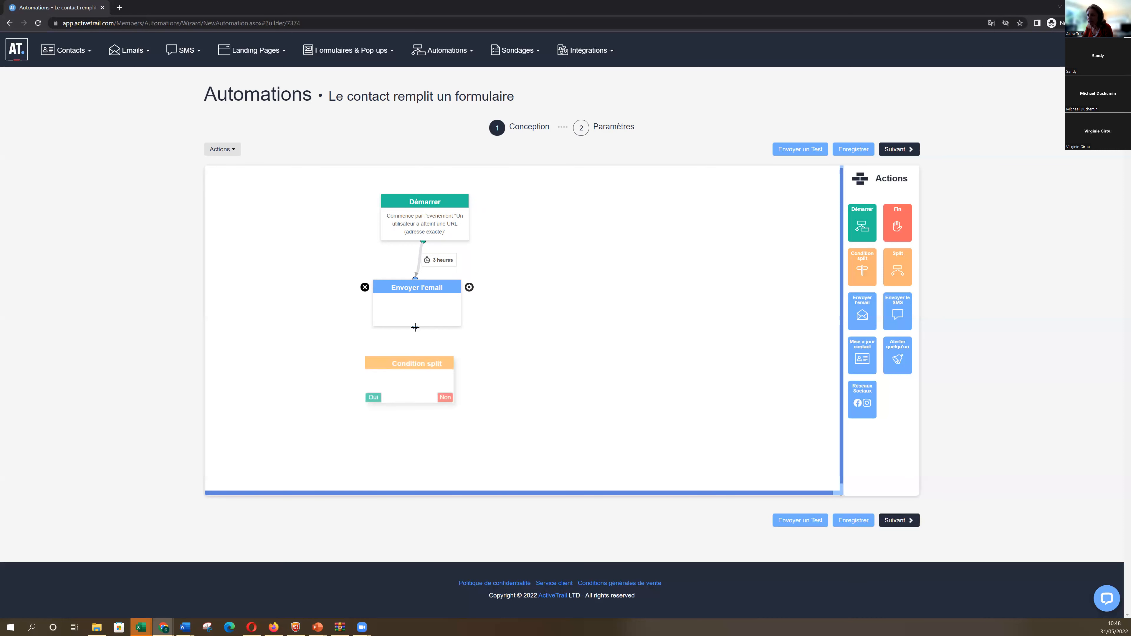
drag(415, 327, 395, 355)
- Set the split's condition to the contact action "A cliqué" for the specific campaign LeadNuturing (24/05/2022 11:49), and save it
mouse_move(463, 366)
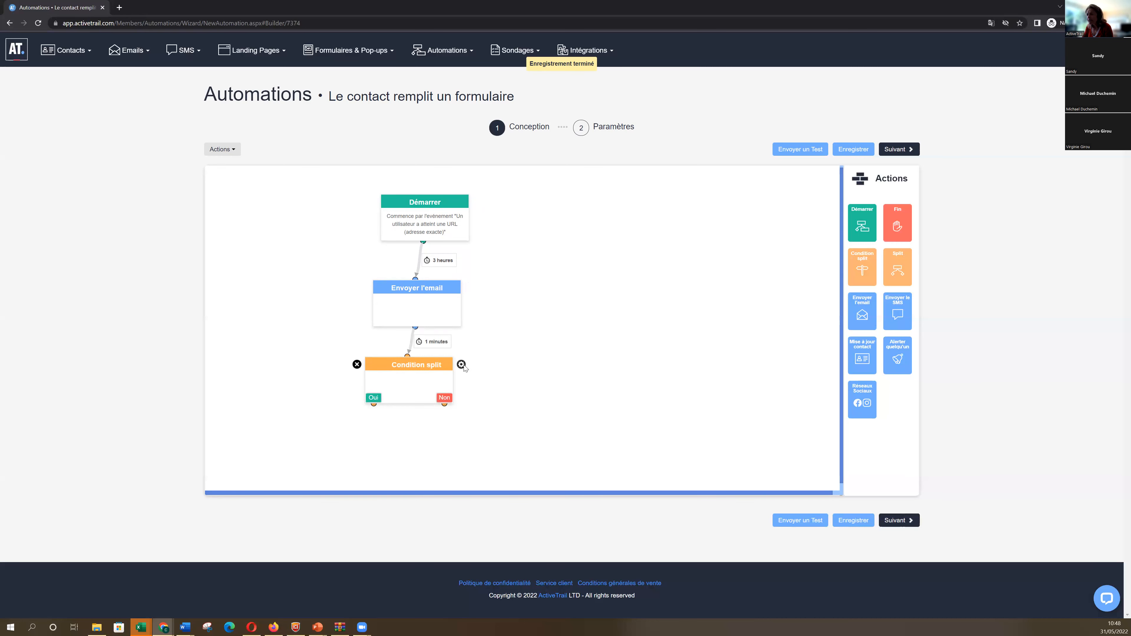
click(462, 364)
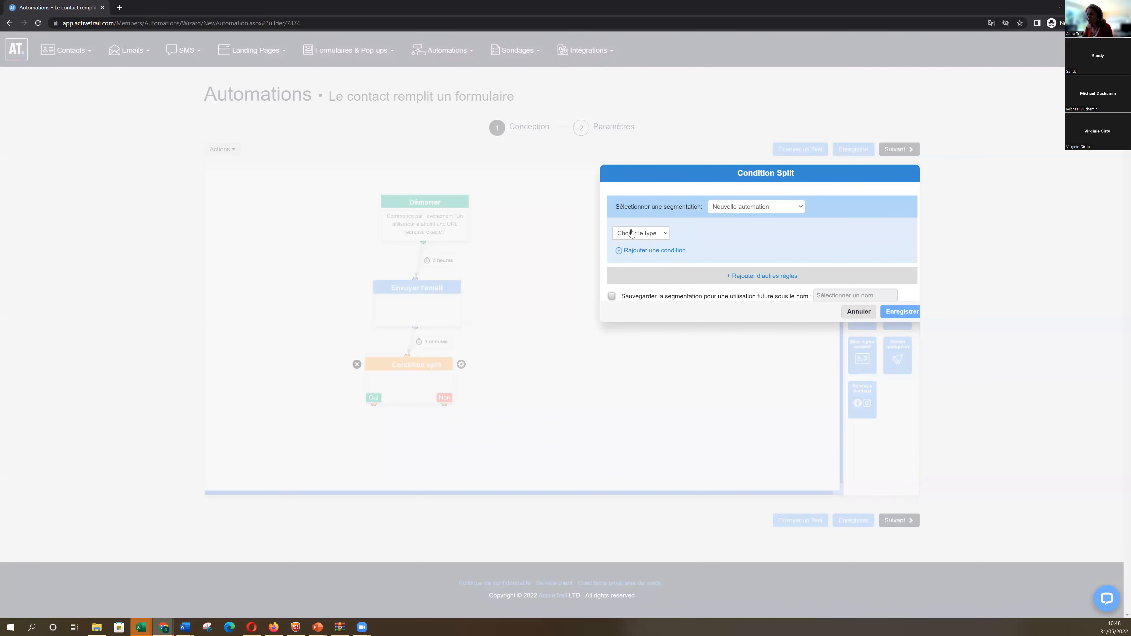
click(632, 234)
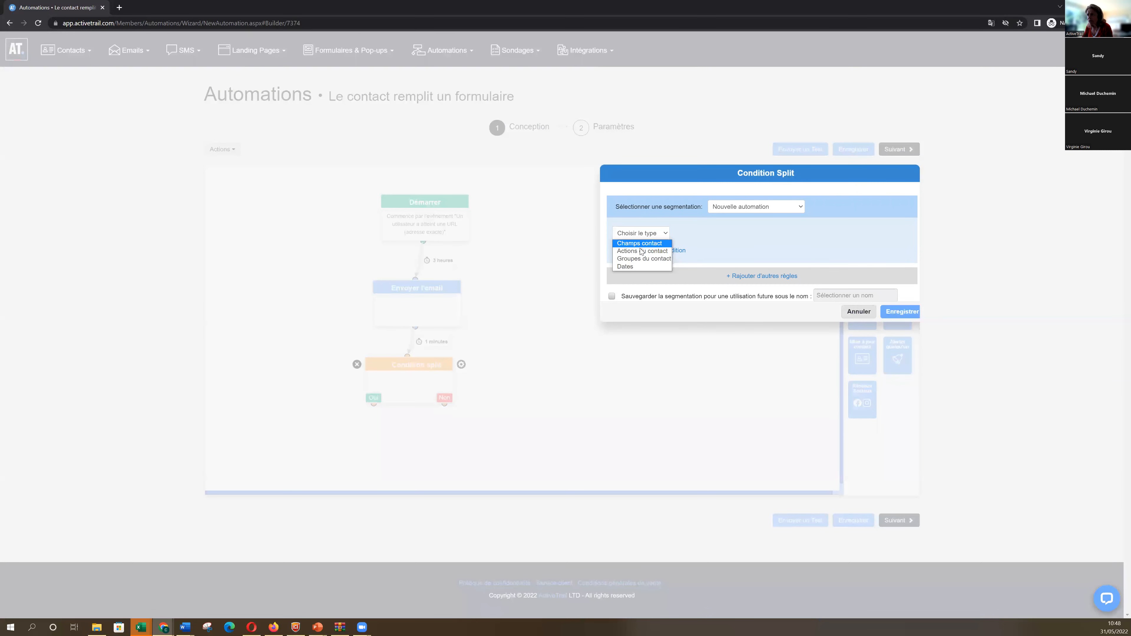
key(Return)
click(691, 236)
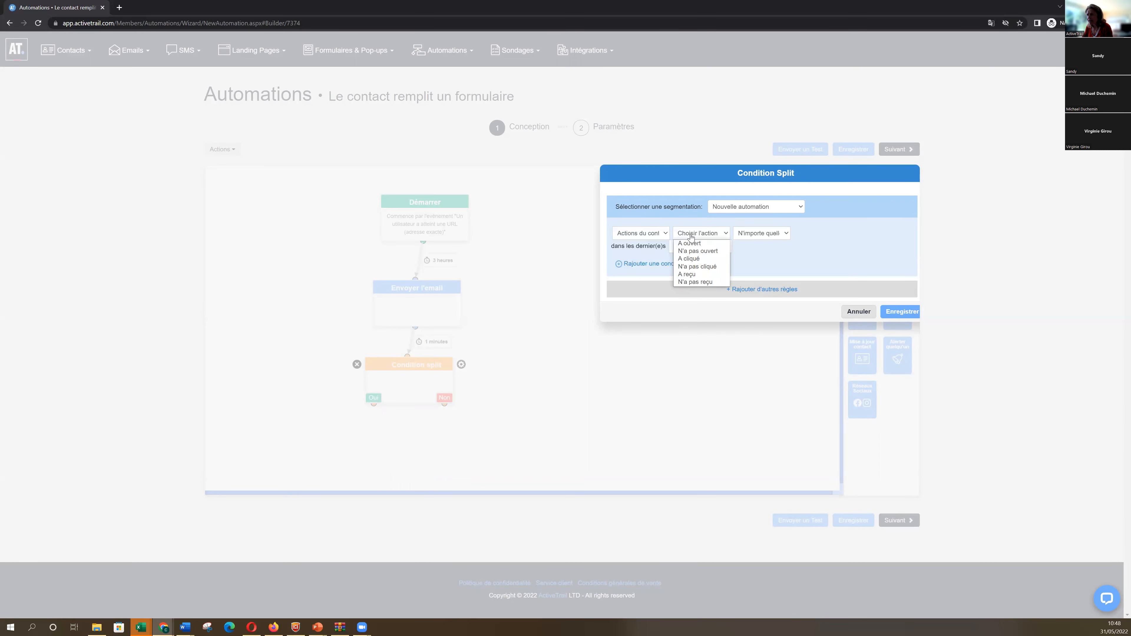
click(703, 259)
click(753, 236)
click(756, 251)
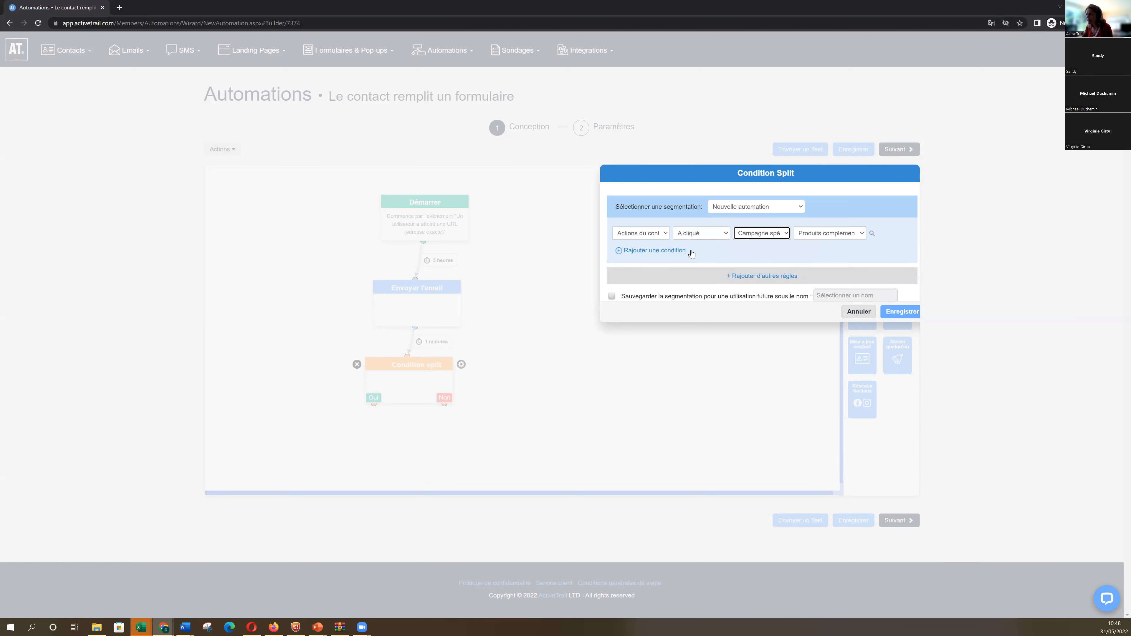
click(842, 230)
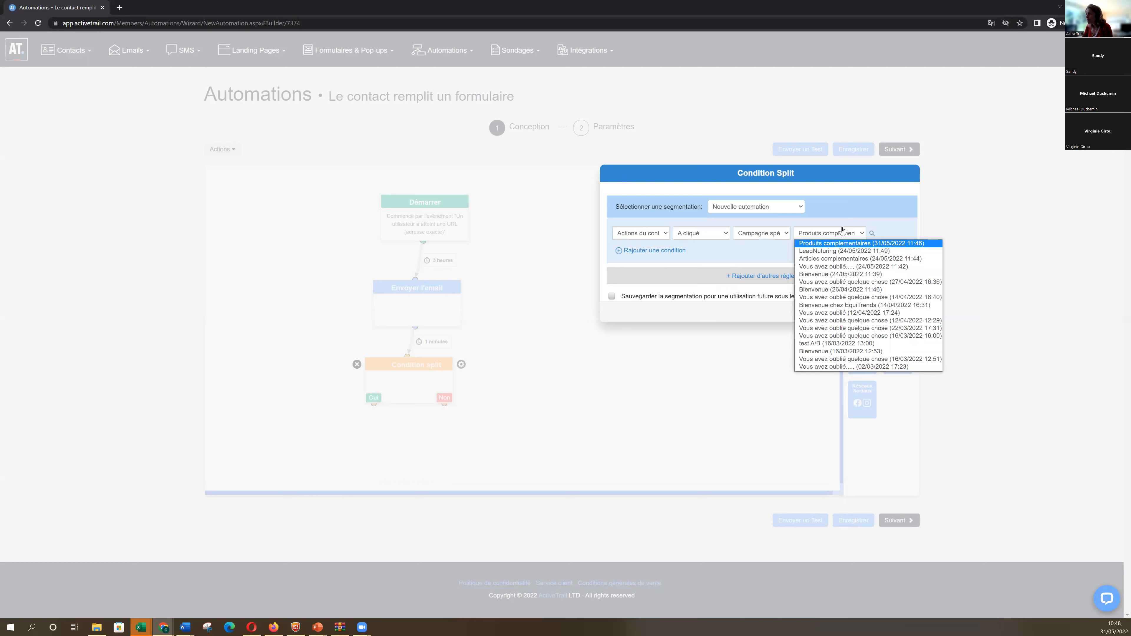
click(850, 251)
click(895, 312)
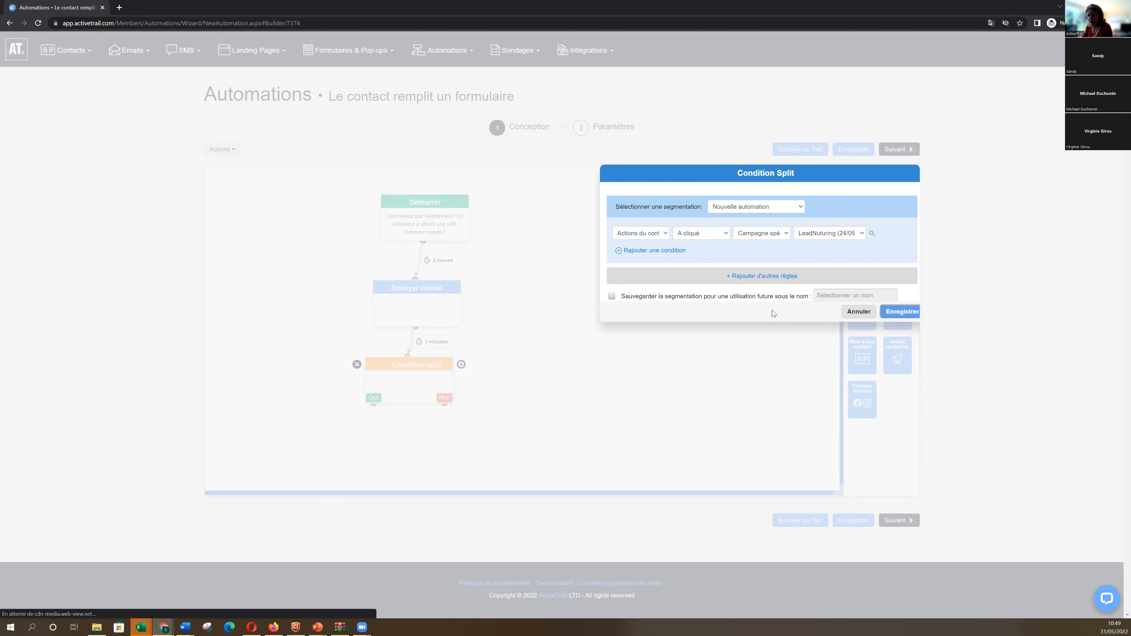
- Set the delay between the email and the condition split to 2 jours, and reposition both blocks closer together
drag(444, 359, 386, 367)
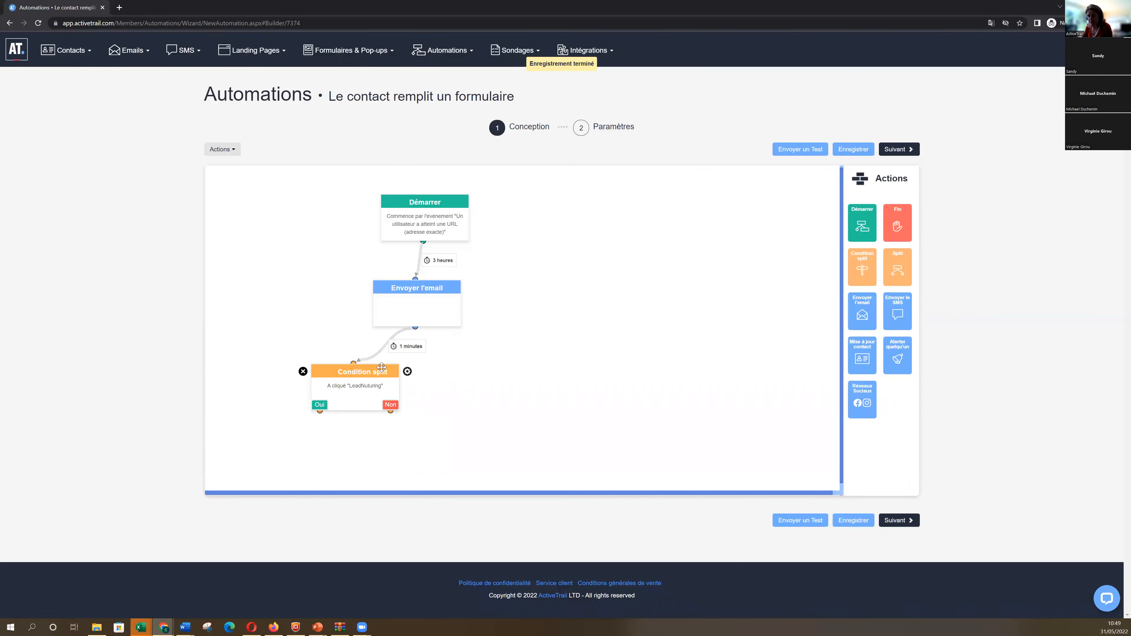
click(397, 347)
text(2)
click(686, 210)
click(684, 245)
click(859, 278)
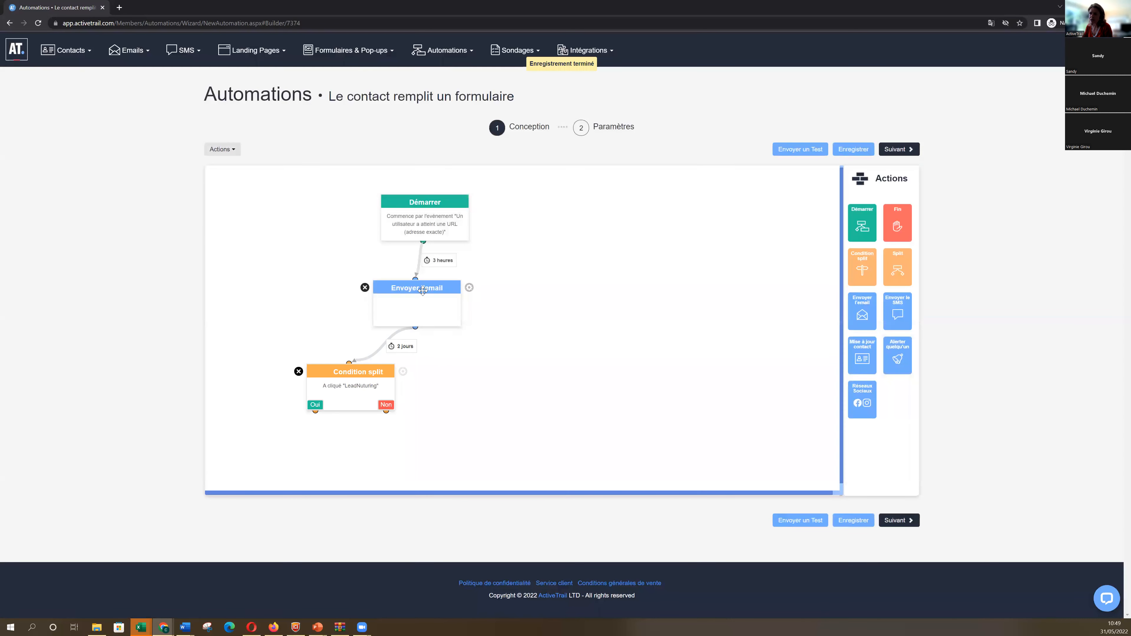
drag(422, 290, 422, 278)
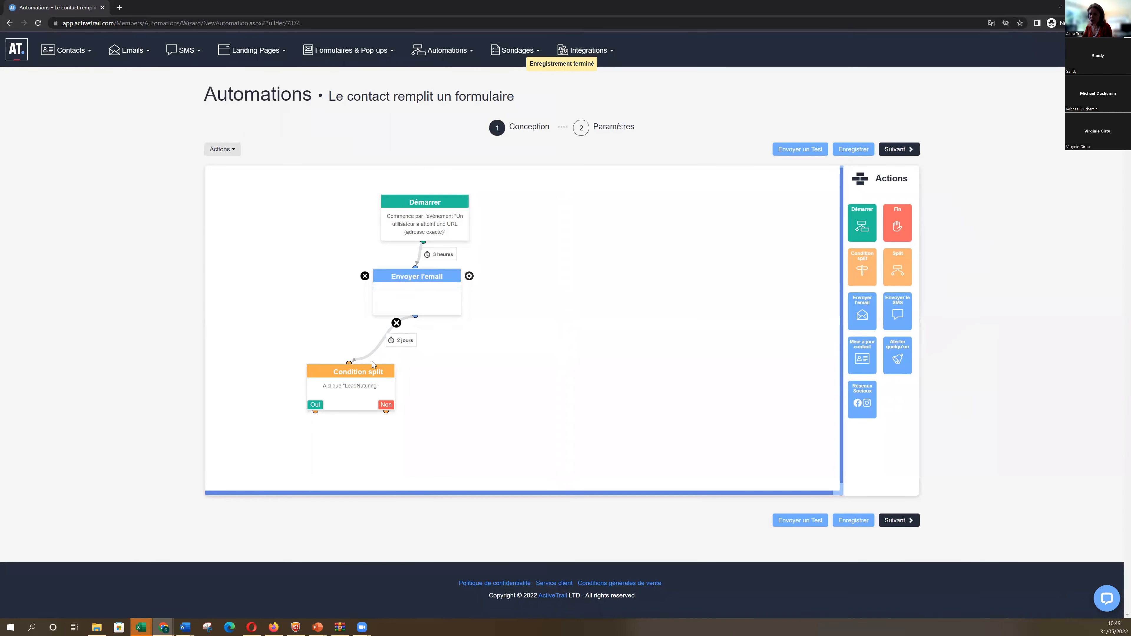
drag(363, 370, 383, 344)
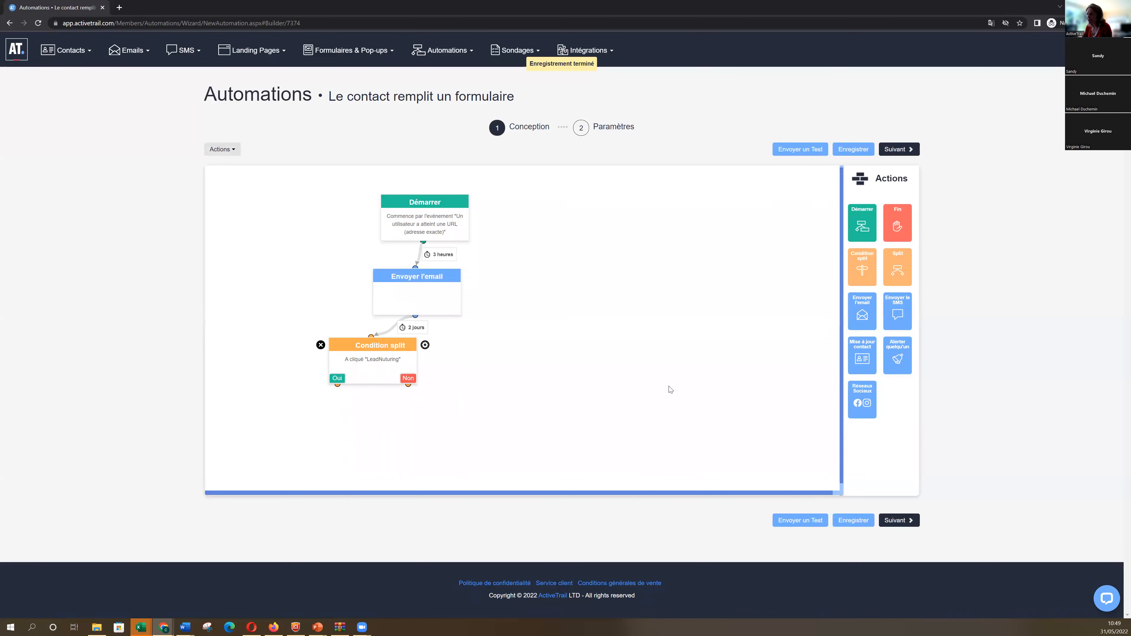
drag(909, 347, 296, 426)
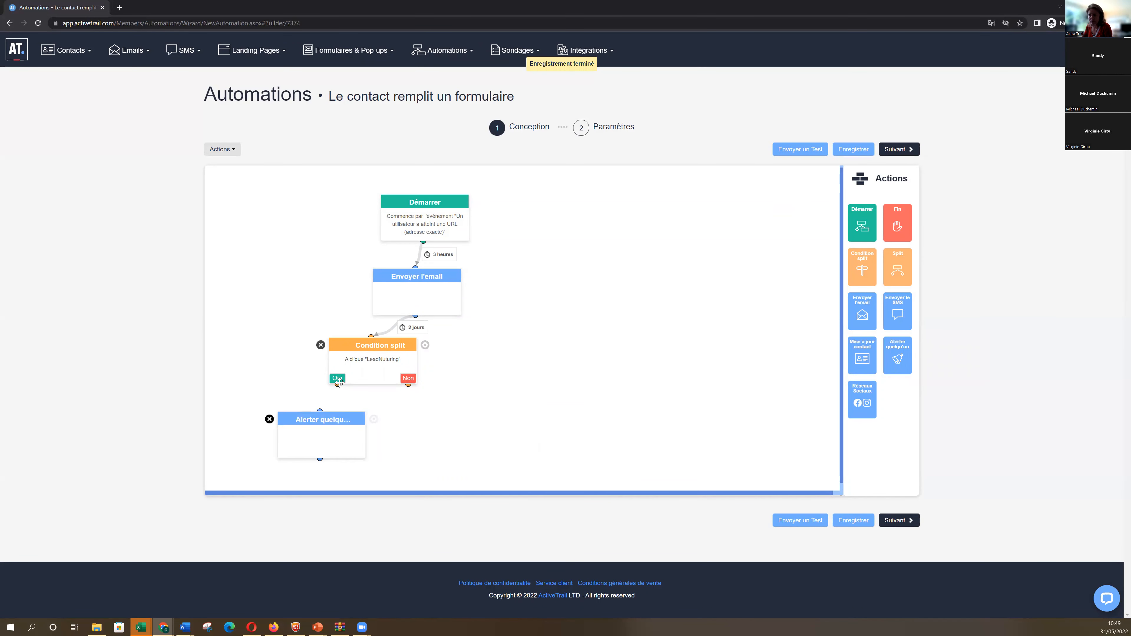
drag(338, 383, 319, 411)
drag(316, 417, 283, 411)
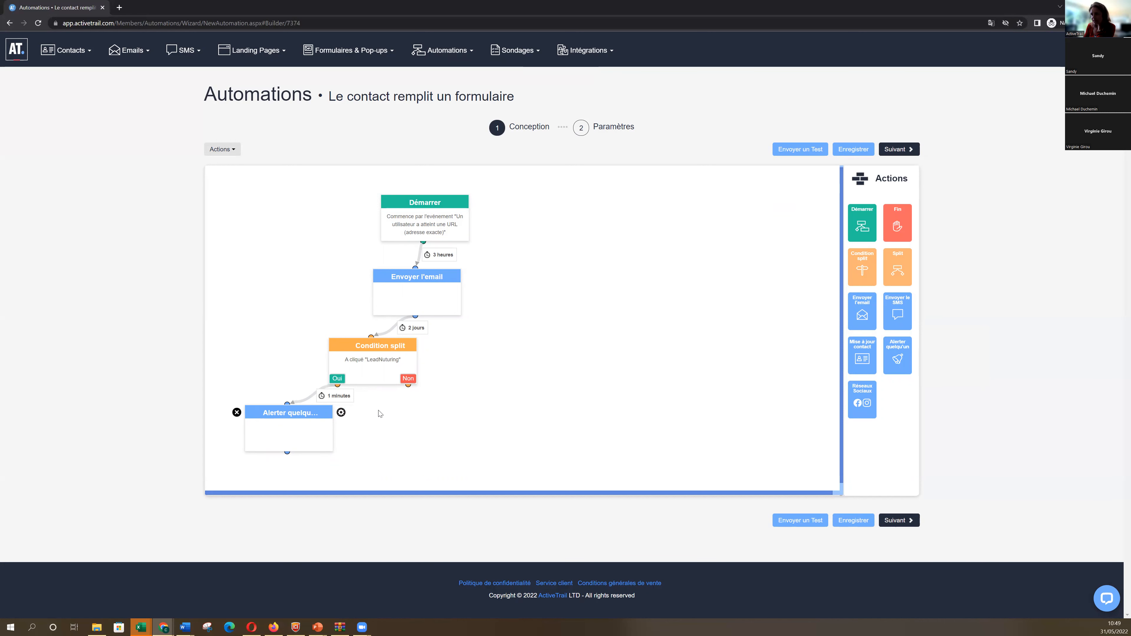
scroll(380, 414, down, 1)
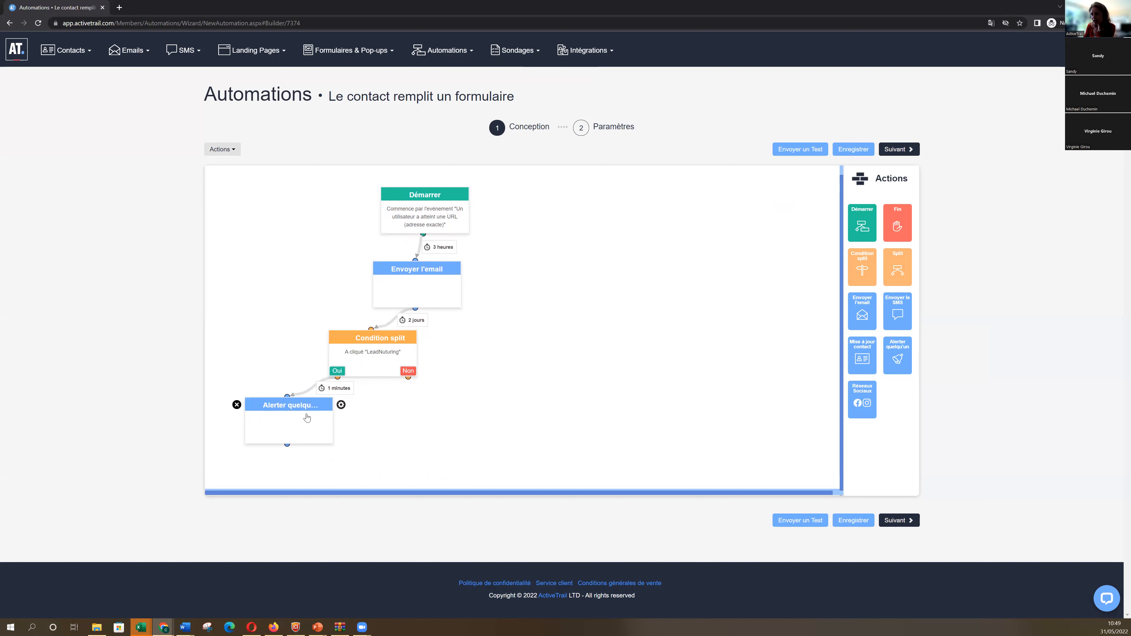
click(236, 404)
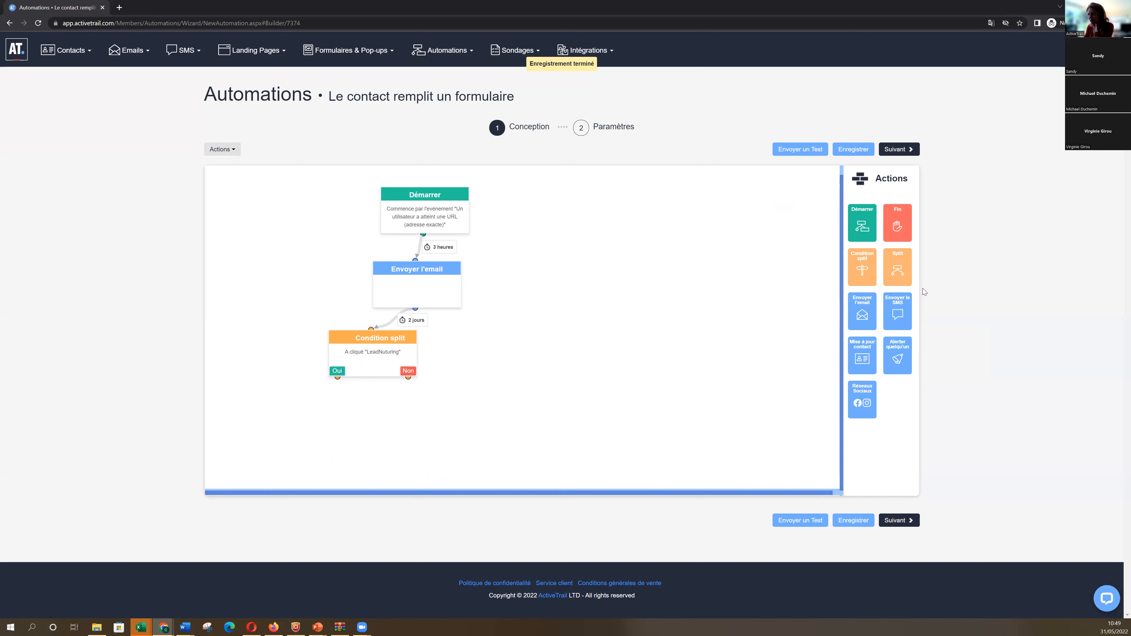
- Add a Condition split on the first split's Oui branch, set it to contact field NUM CLIENT "Est" the person's first name, and save
drag(874, 276, 293, 415)
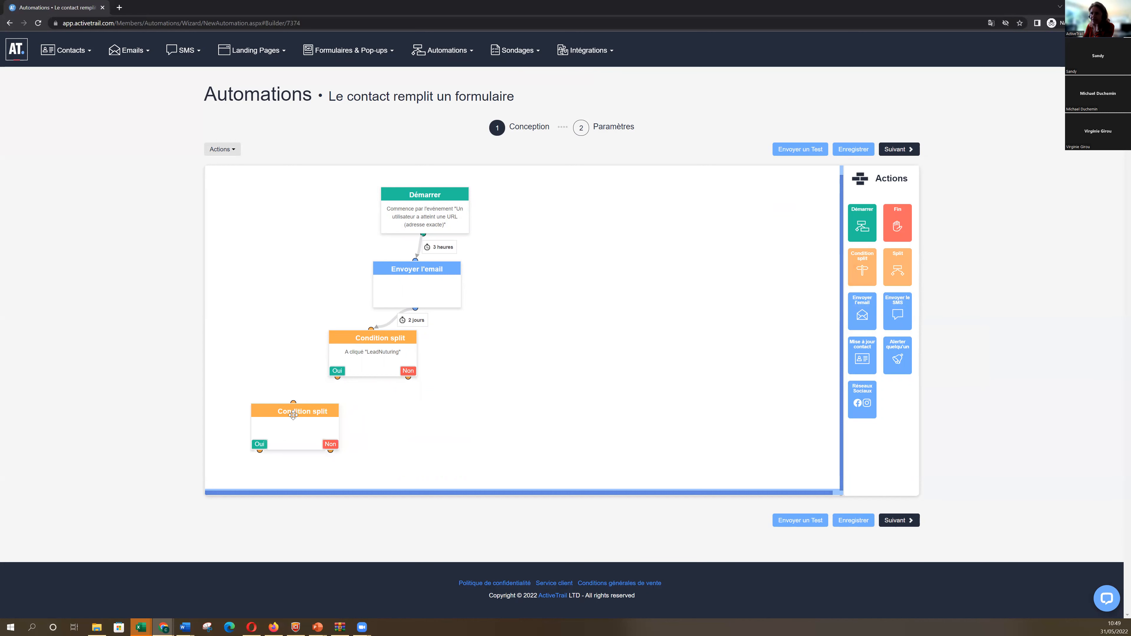
drag(336, 378, 293, 404)
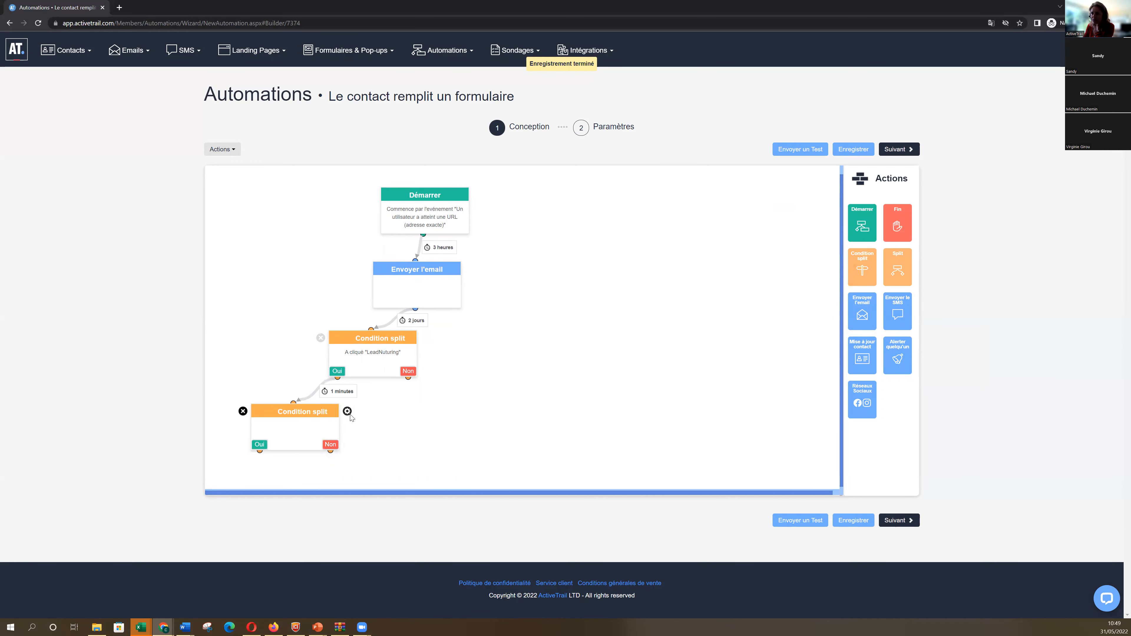
click(348, 413)
click(647, 238)
click(684, 241)
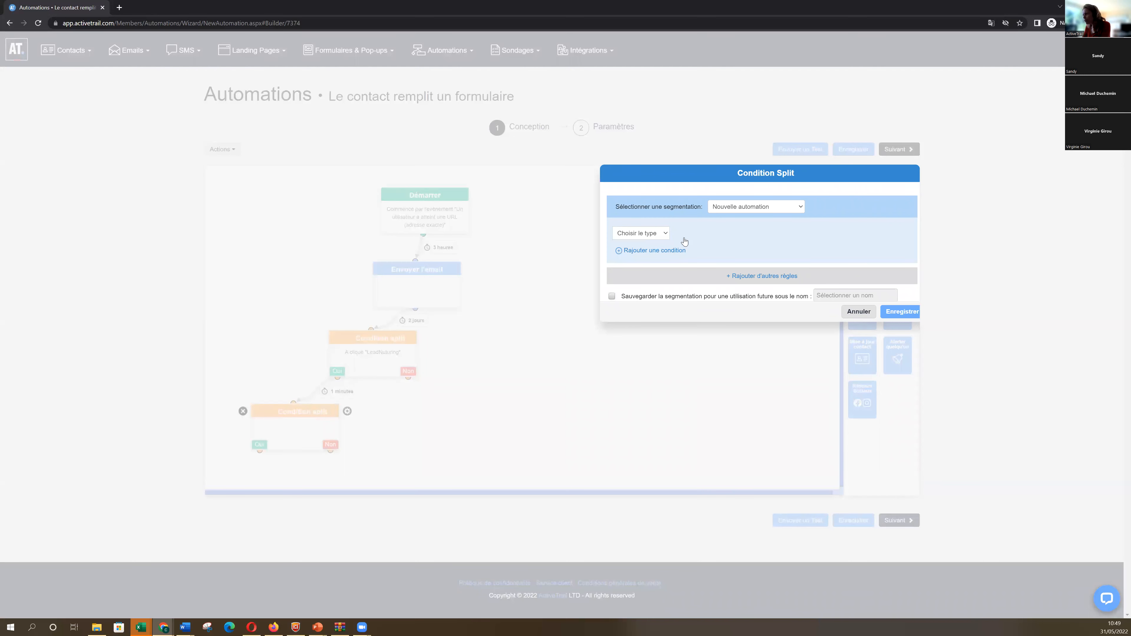
click(689, 233)
scroll(726, 285, down, 5)
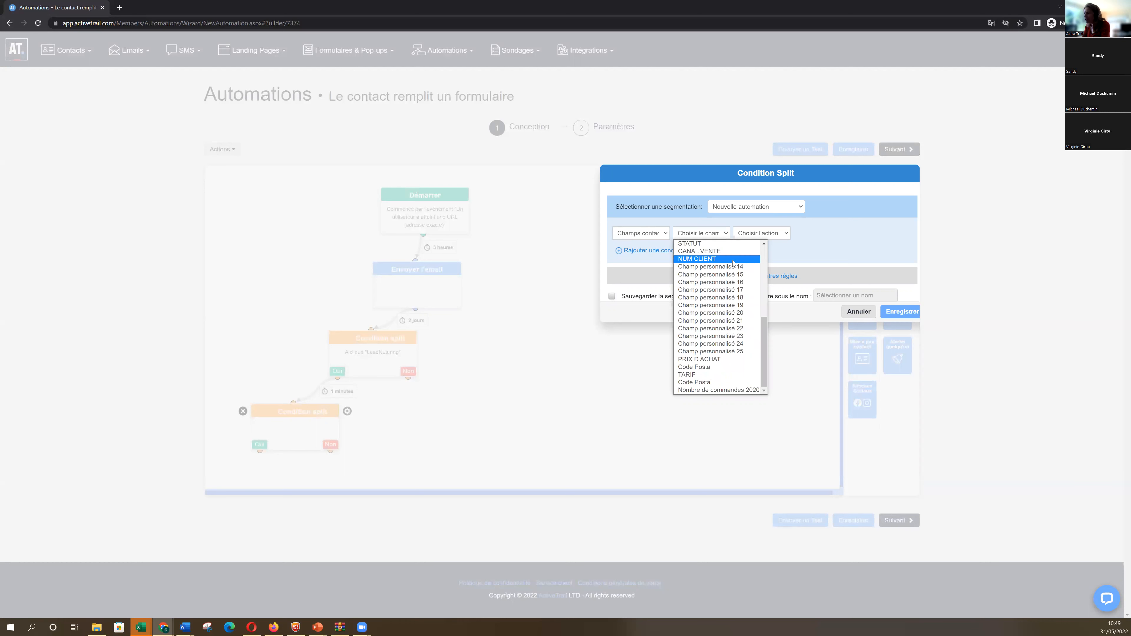
click(733, 259)
click(765, 234)
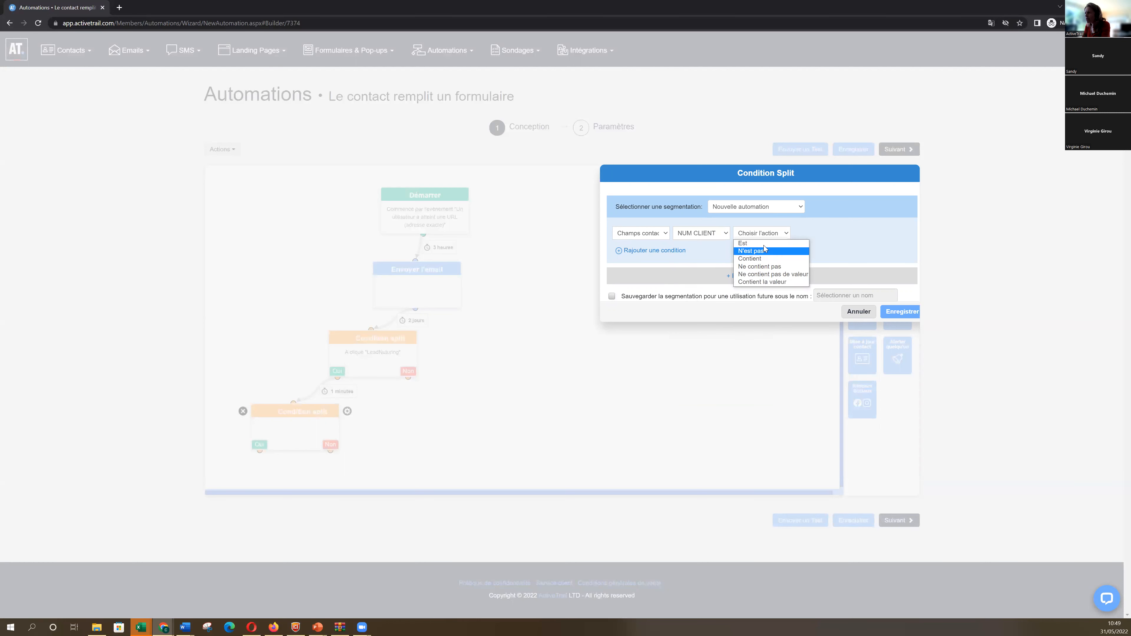
click(777, 243)
click(811, 231)
text(MARION)
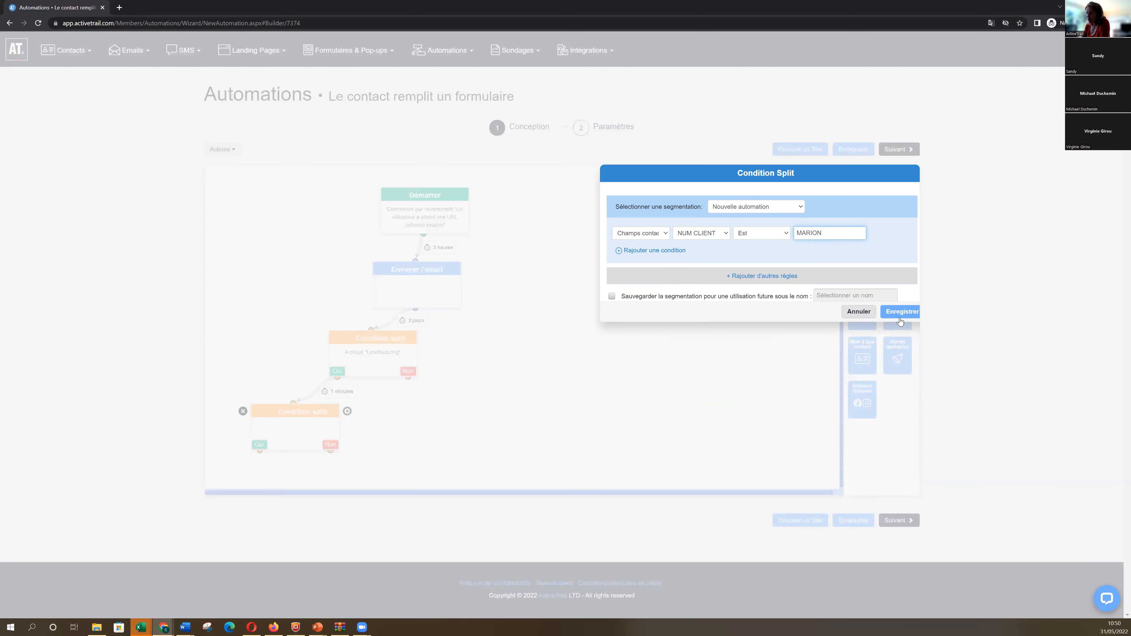
click(900, 313)
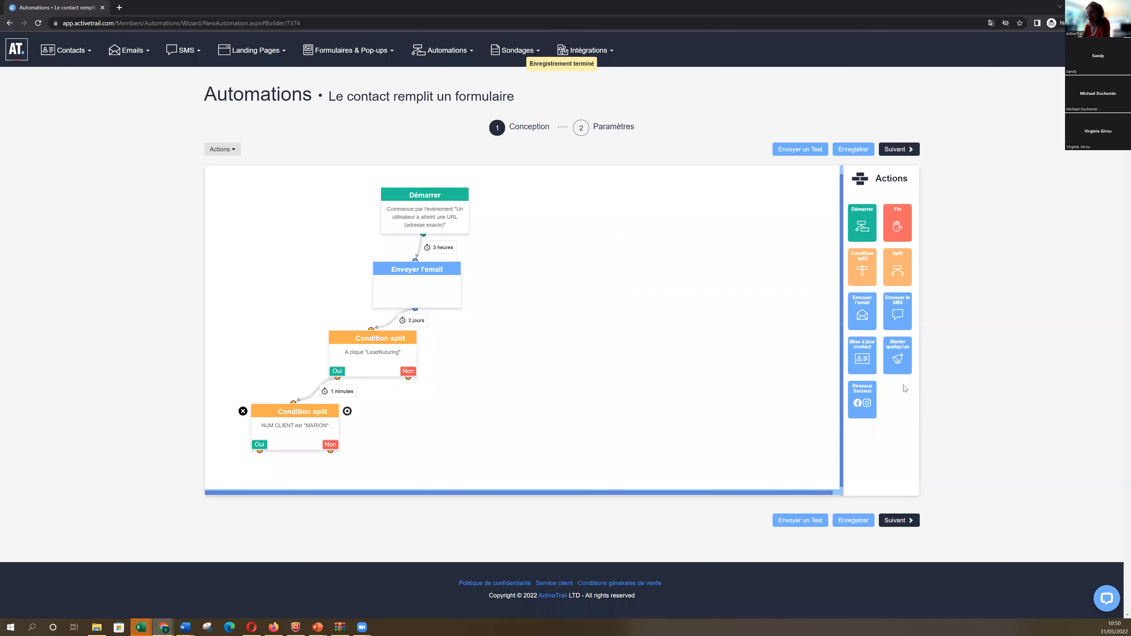
- Place an Alerter quelqu'un action on the second split's Oui branch, connect it, and view its alert settings without changing them
drag(884, 348, 248, 471)
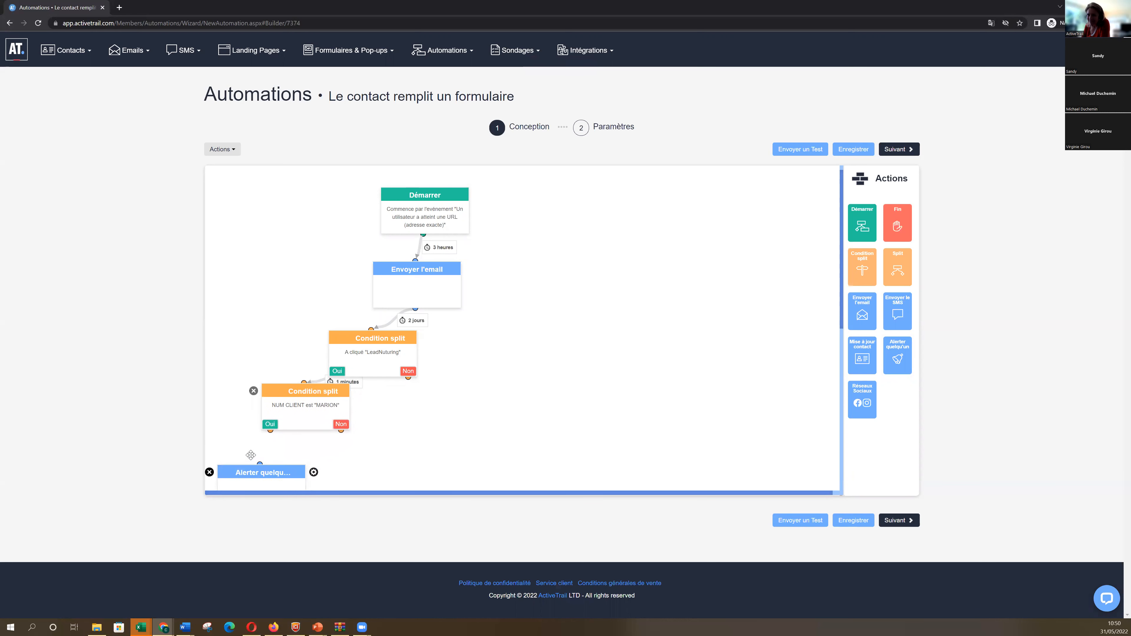
drag(270, 431, 248, 445)
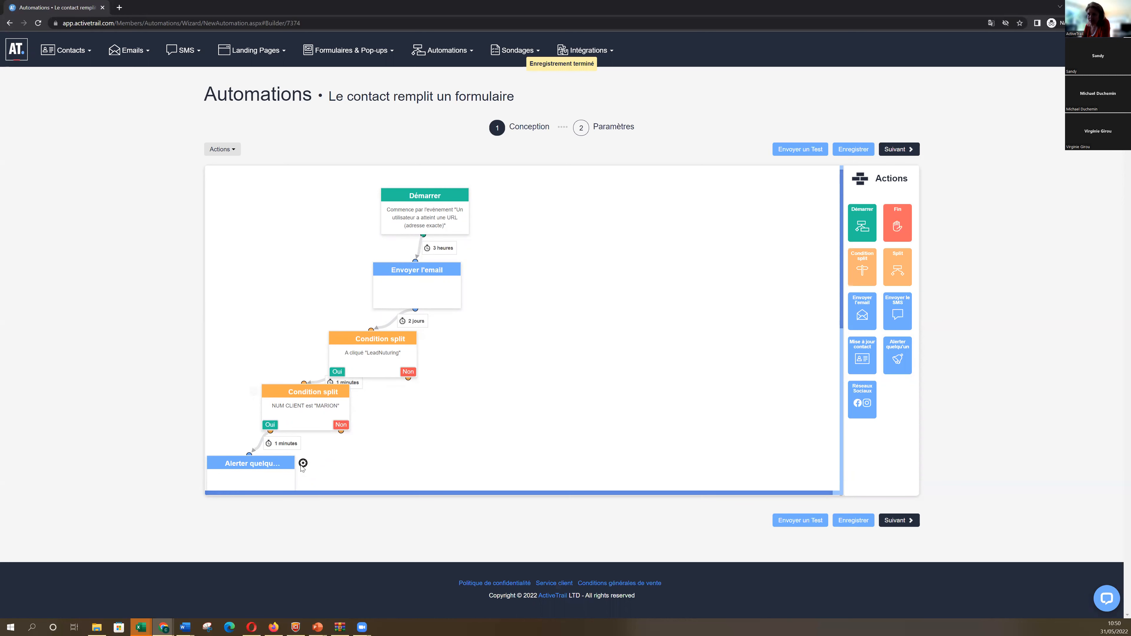
click(303, 463)
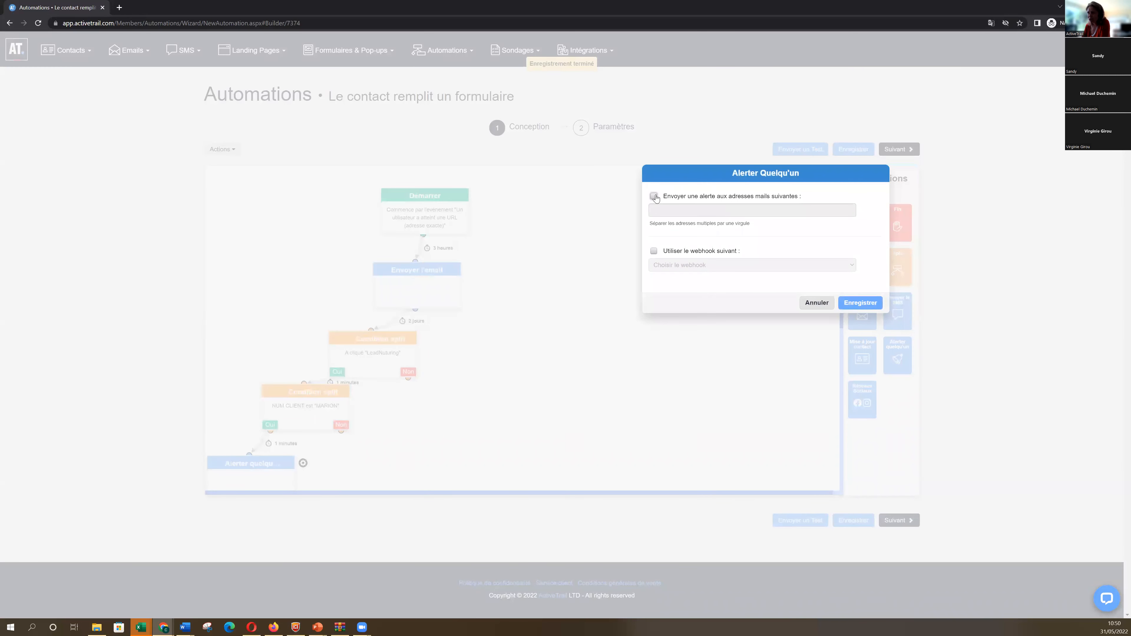
click(817, 302)
- Add a third Condition split on the second split's Non branch, requiring Champ personnalisé 14 "Est" another person's first name, and save
drag(862, 268, 346, 432)
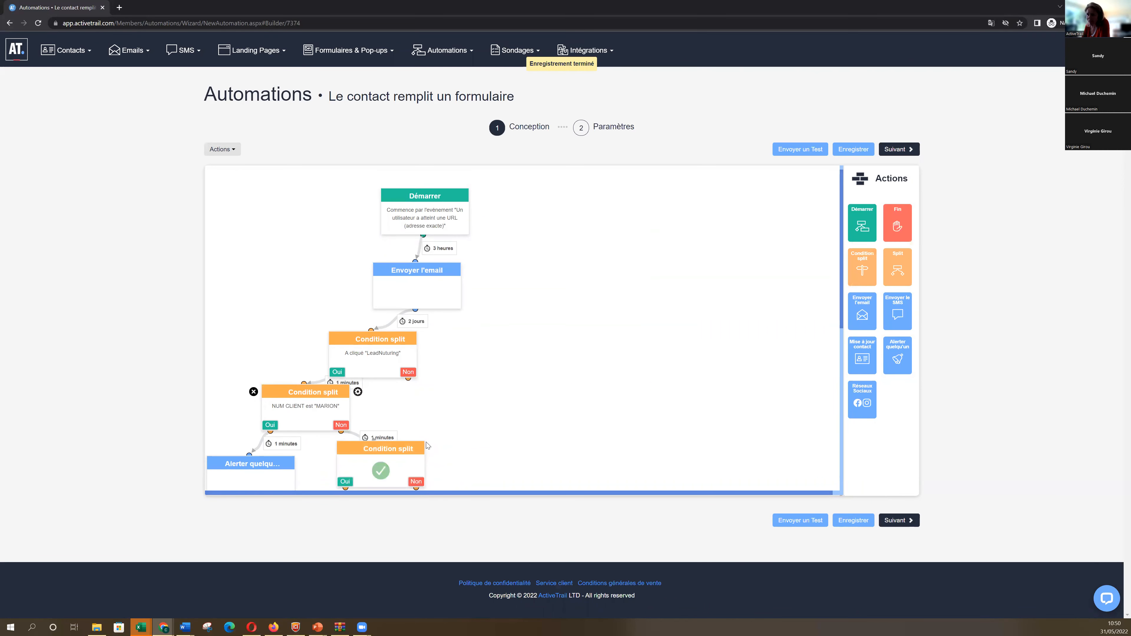
mouse_move(429, 448)
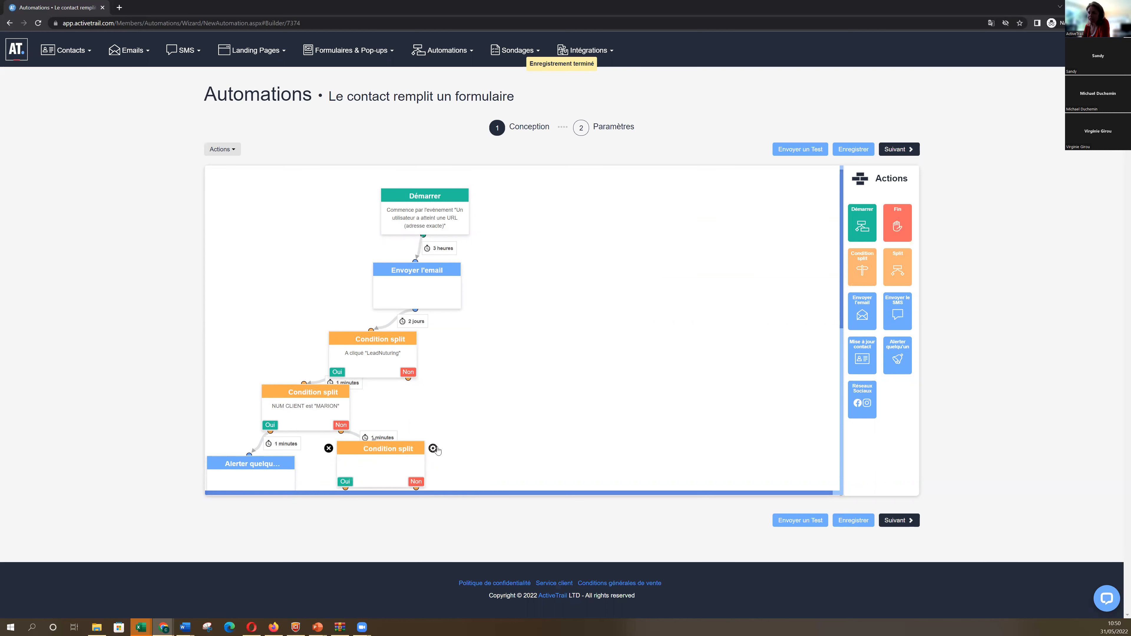
click(432, 448)
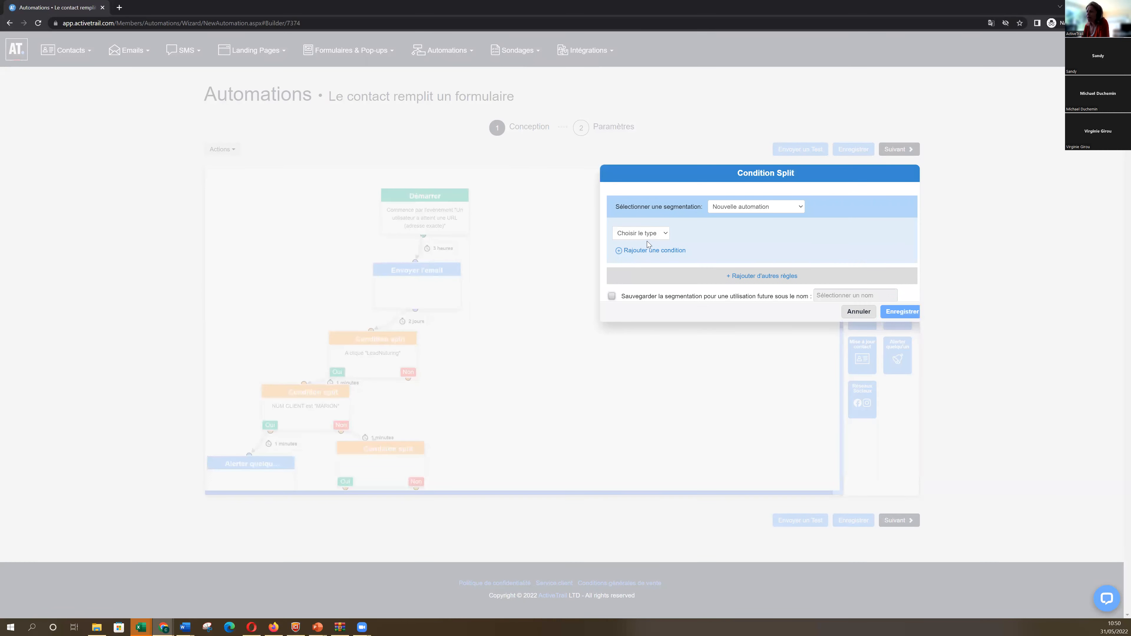
click(651, 234)
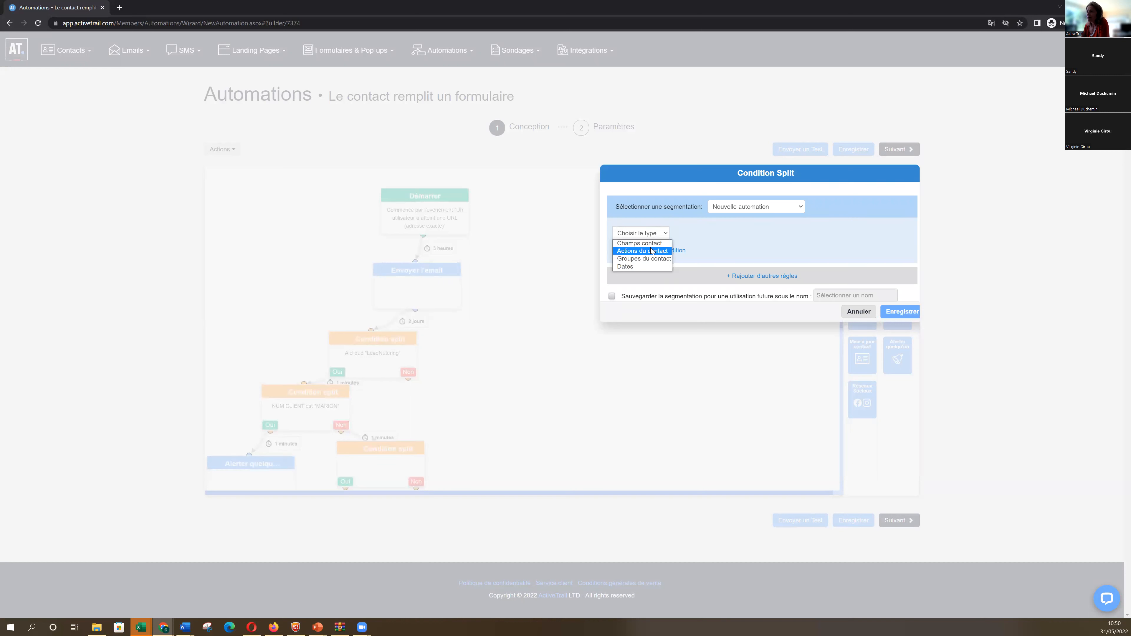
click(645, 244)
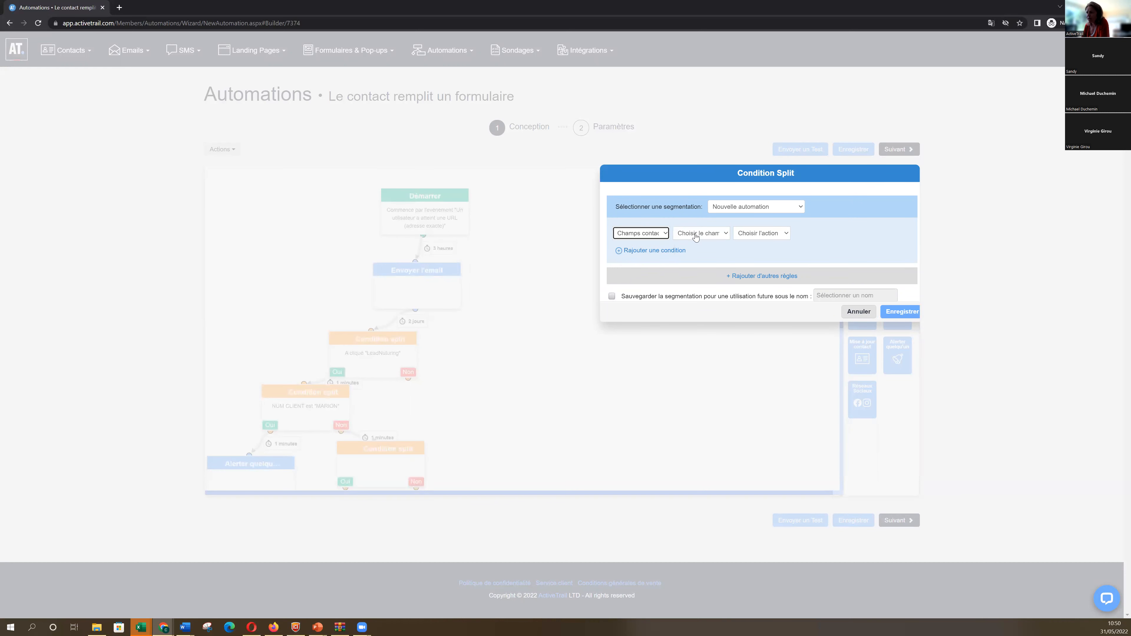
click(698, 233)
scroll(698, 353, down, 8)
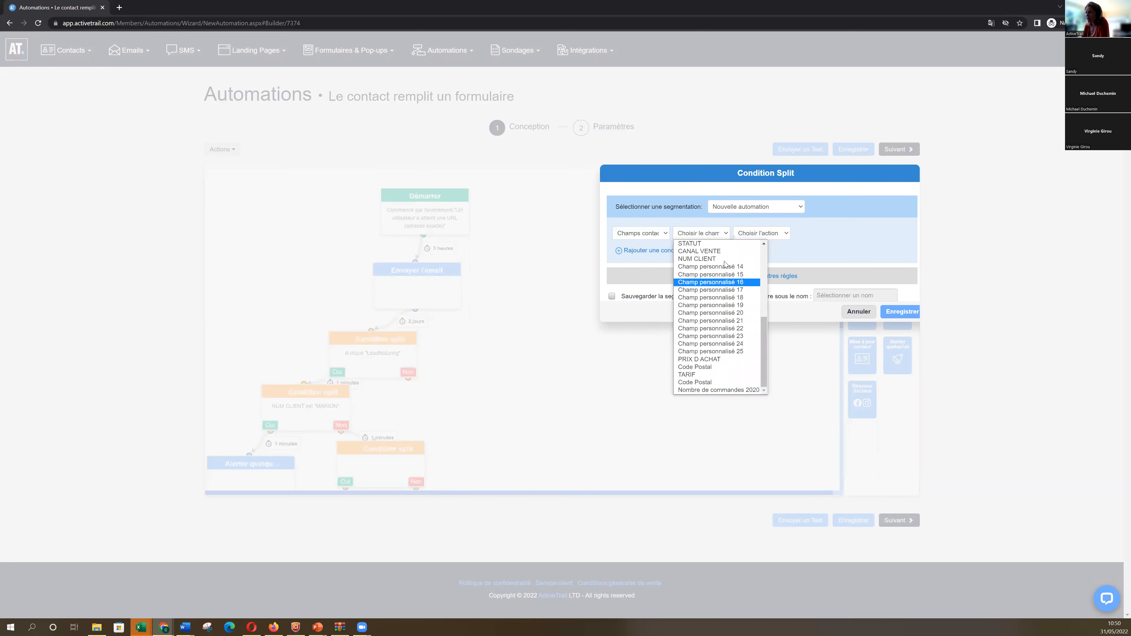
click(710, 266)
click(761, 233)
click(748, 243)
click(828, 232)
text(CAROLINE)
click(901, 311)
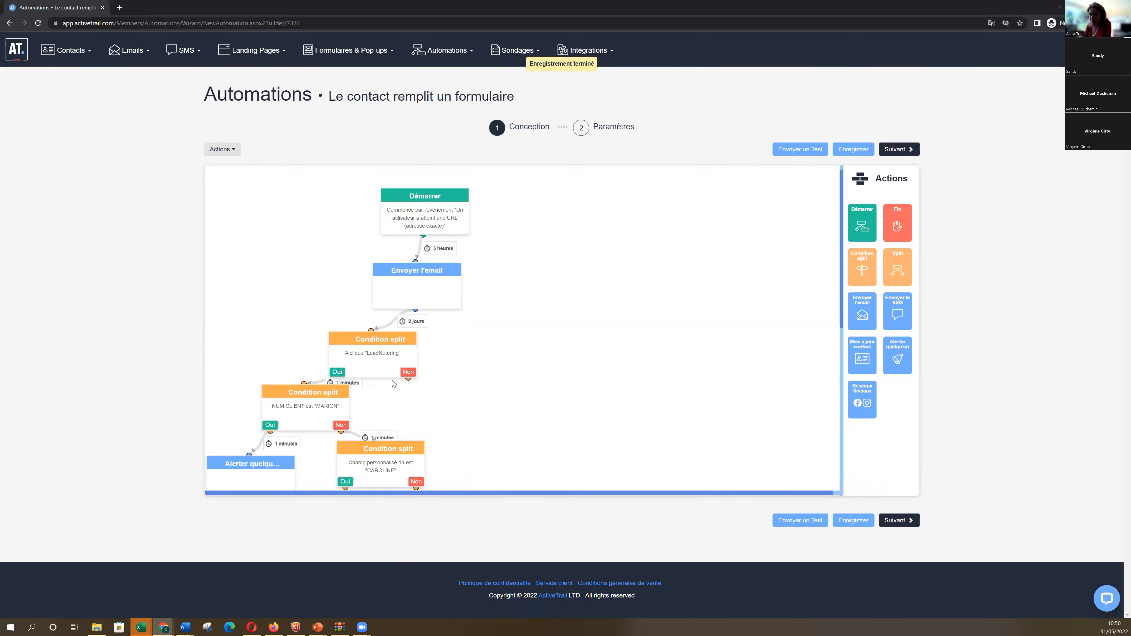
- Rearrange the workflow blocks closer together and higher on the canvas, moving the third Condition split away from the Alerter quelqu'un block
drag(434, 190, 437, 177)
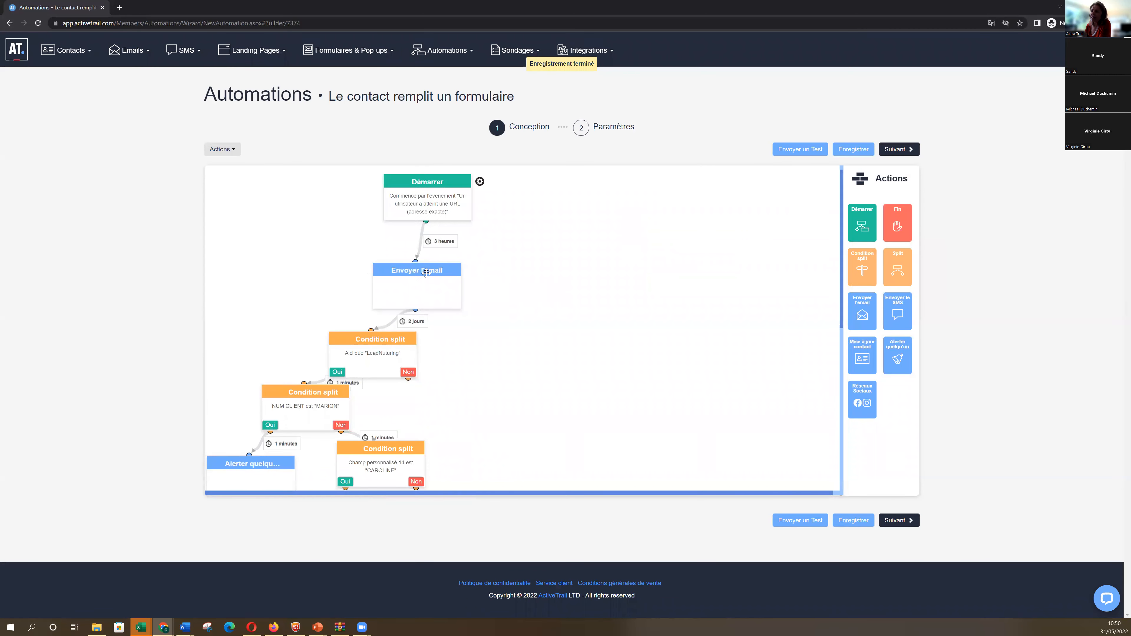
drag(426, 272, 427, 243)
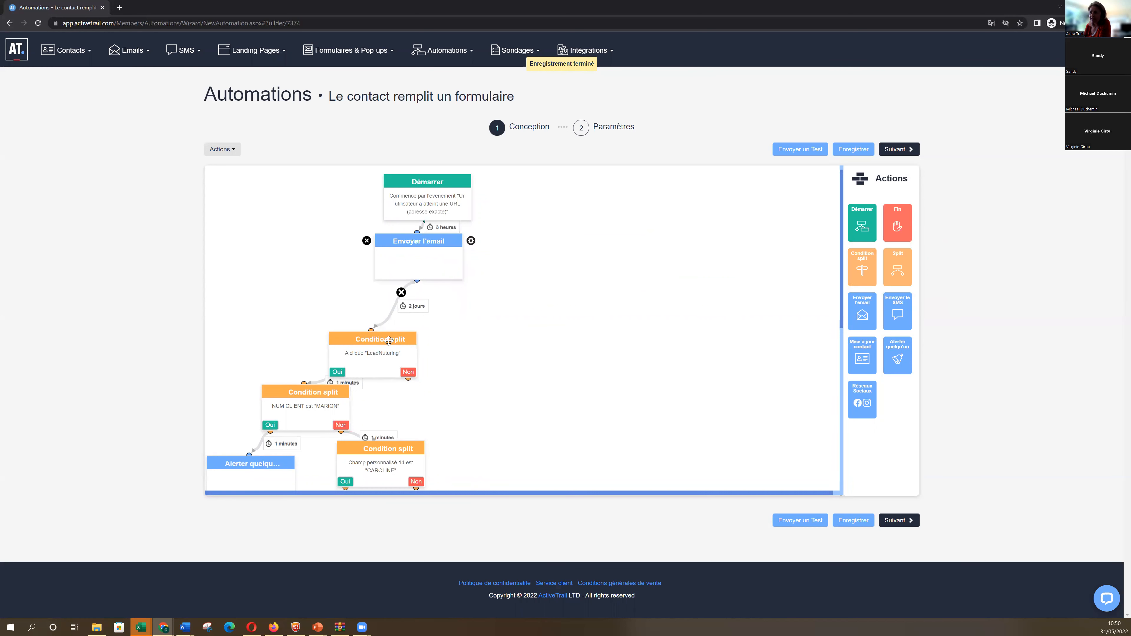
drag(388, 341, 407, 308)
drag(332, 393, 345, 369)
click(370, 444)
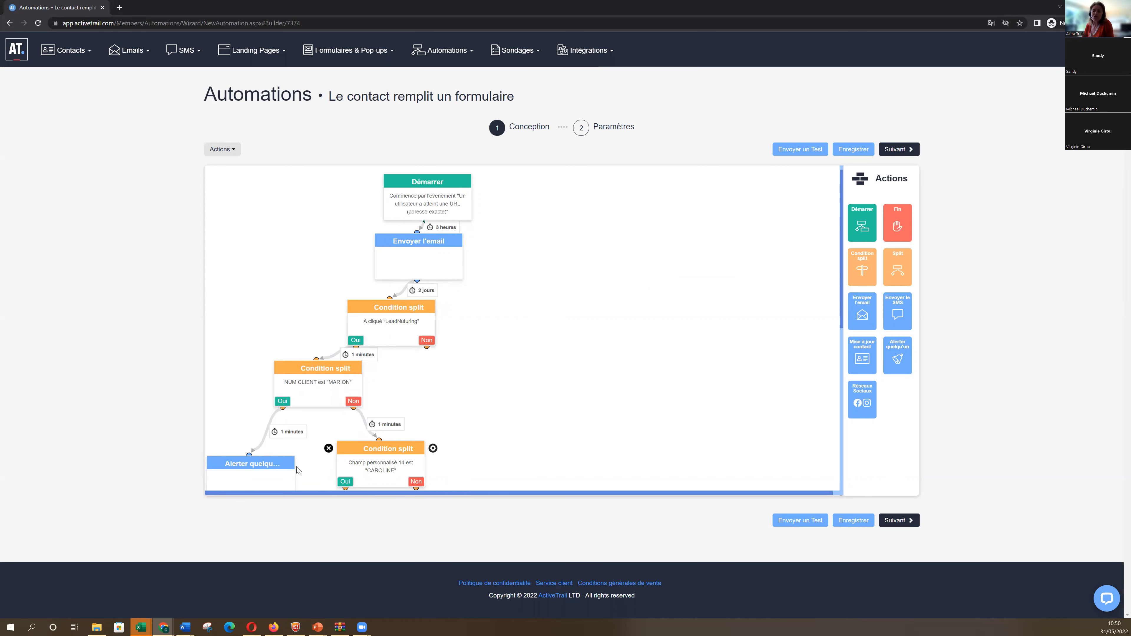
drag(288, 461, 290, 433)
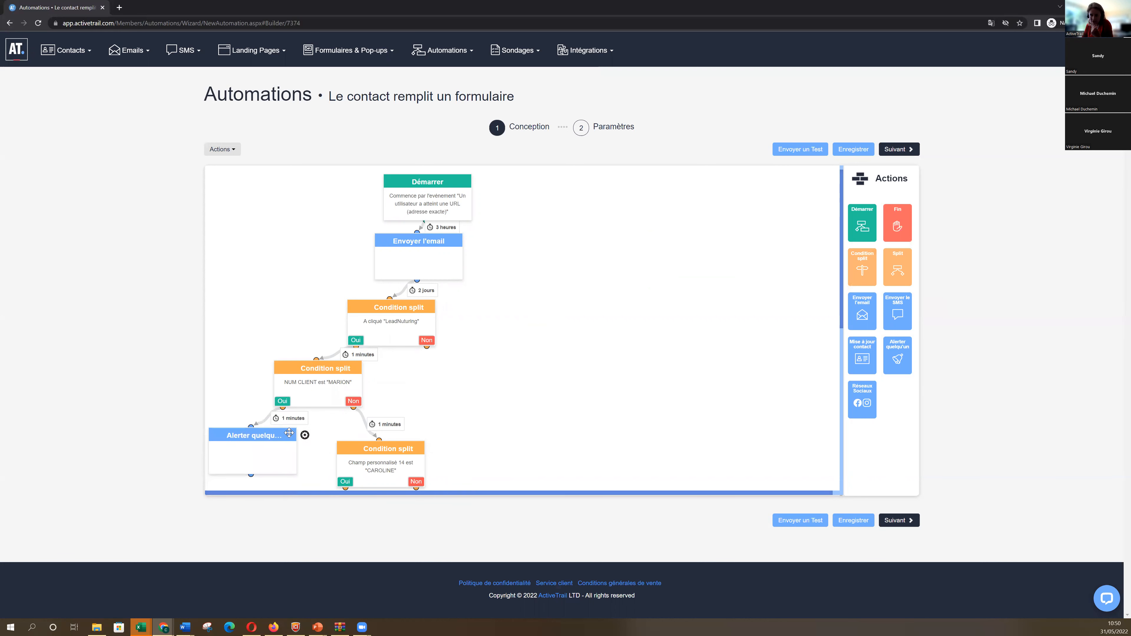
drag(381, 446, 389, 439)
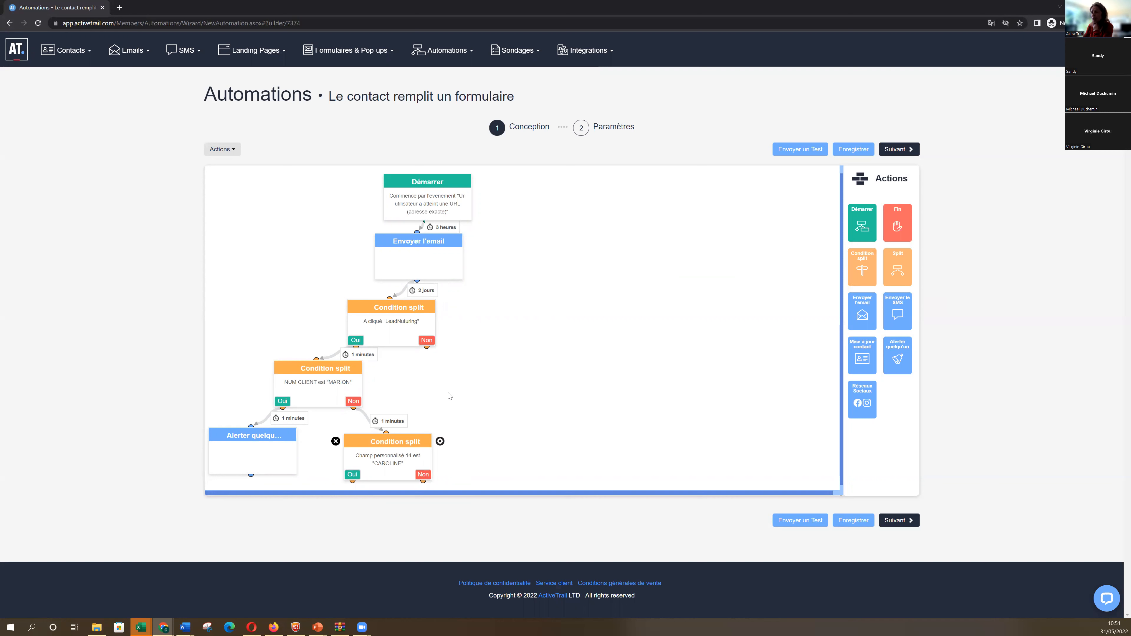
mouse_move(446, 416)
mouse_down()
mouse_move(474, 420)
mouse_move(431, 424)
mouse_up()
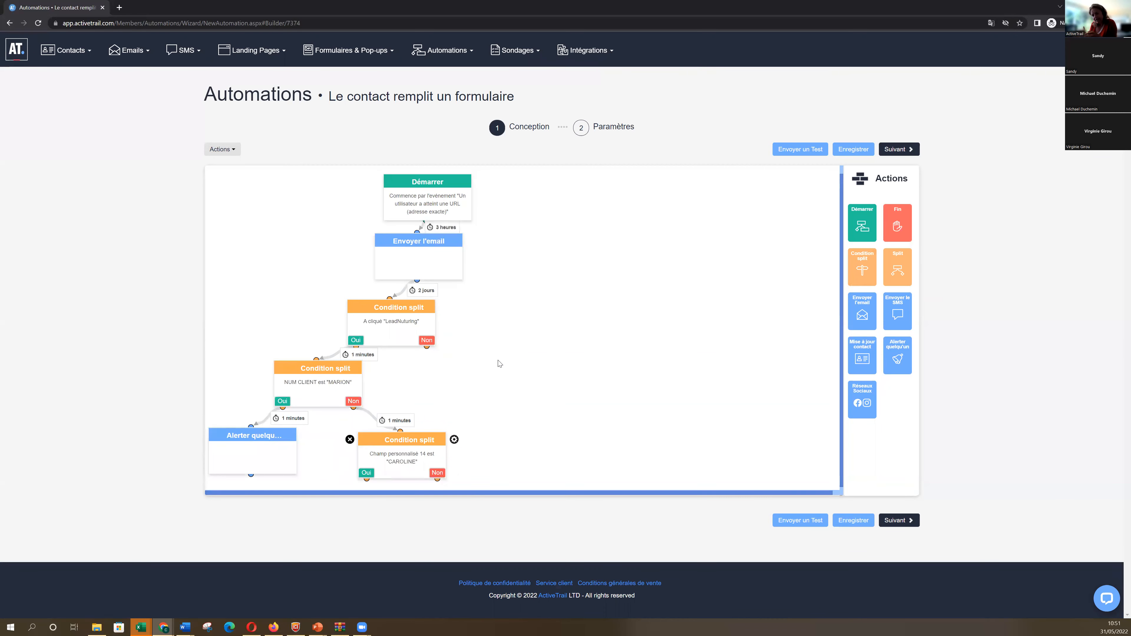
drag(409, 440, 470, 403)
- Place a Fin block below the third split, view its option for ending another automation, and delete the block
drag(895, 213, 370, 473)
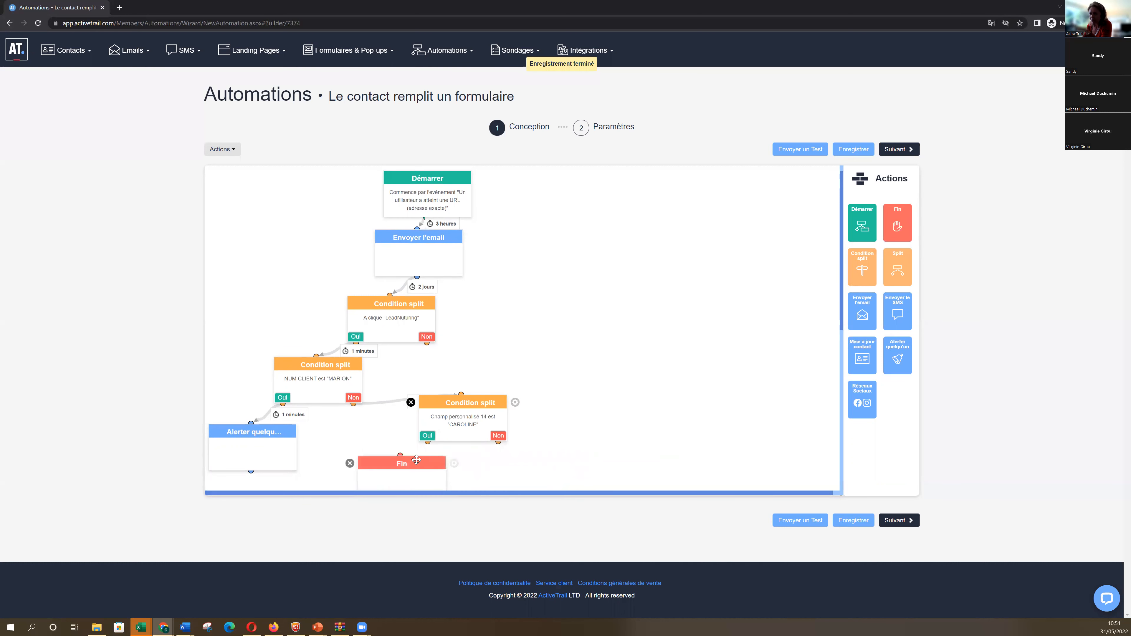
click(454, 464)
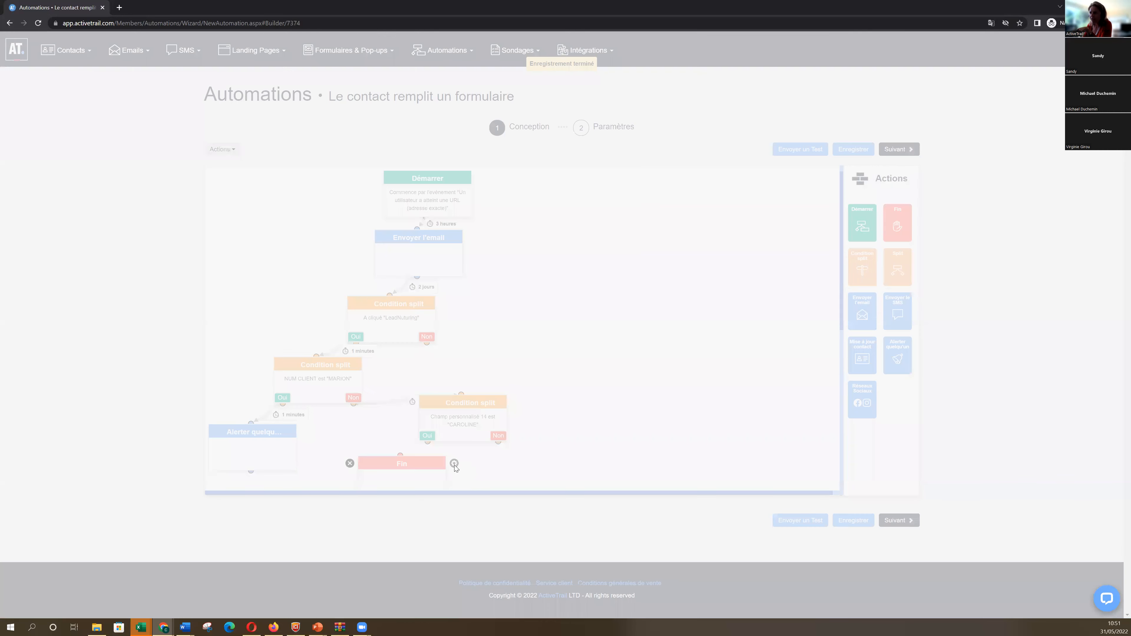
click(716, 219)
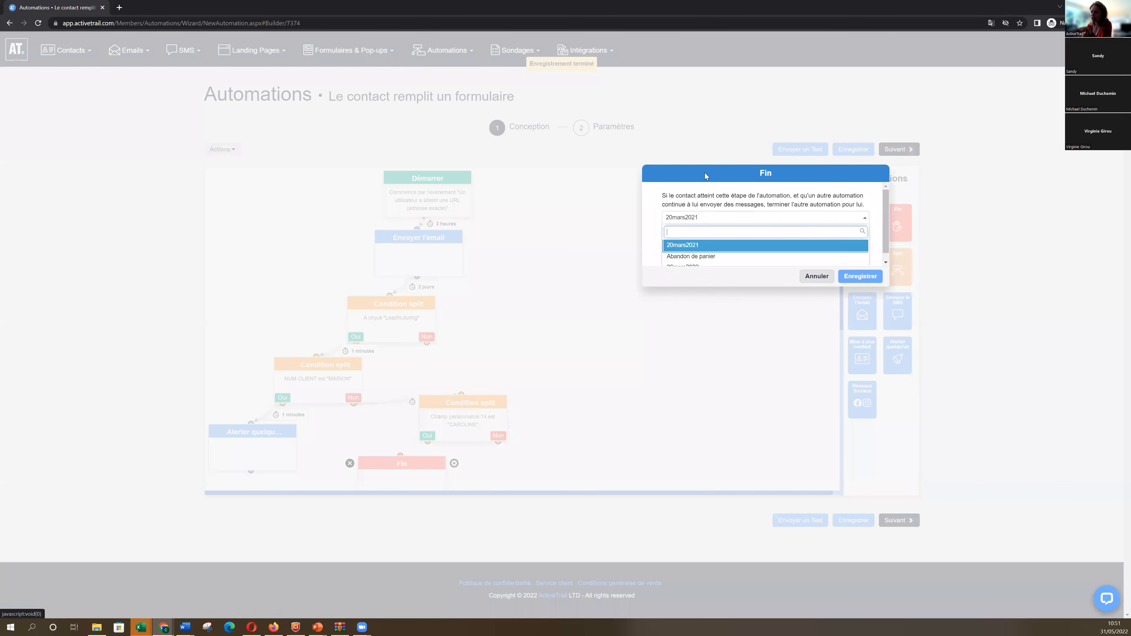
click(816, 279)
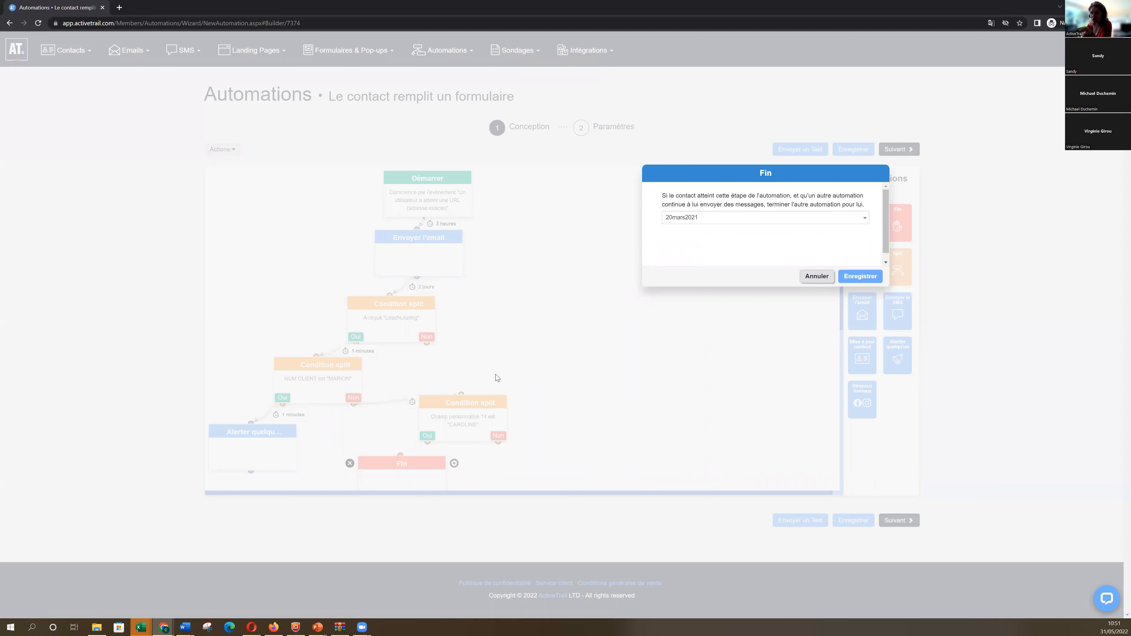
click(817, 276)
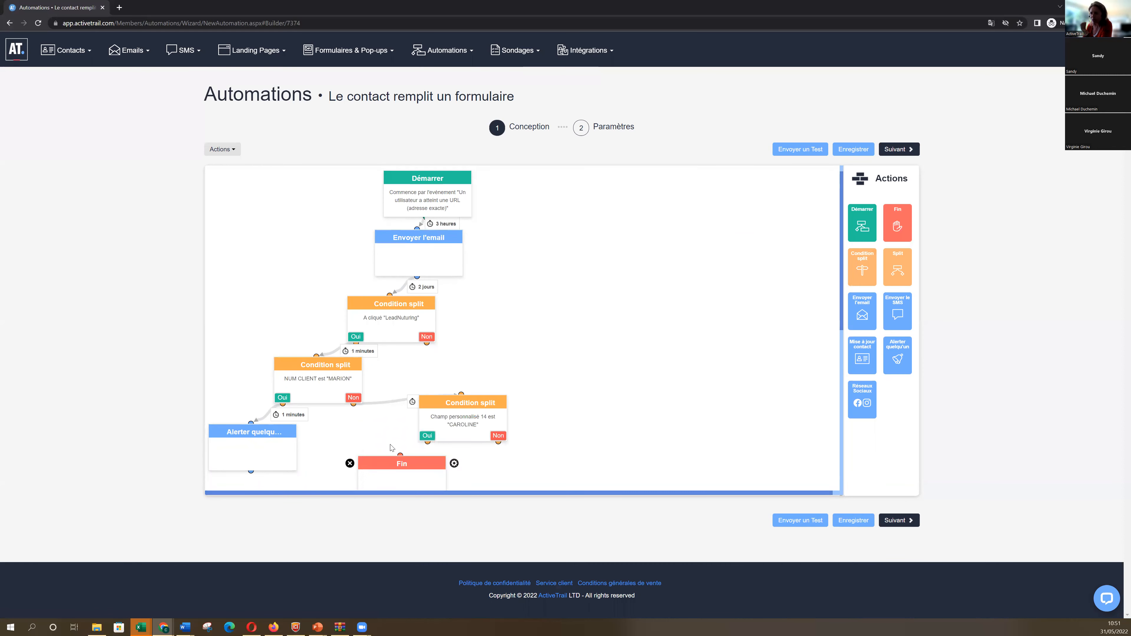
click(350, 463)
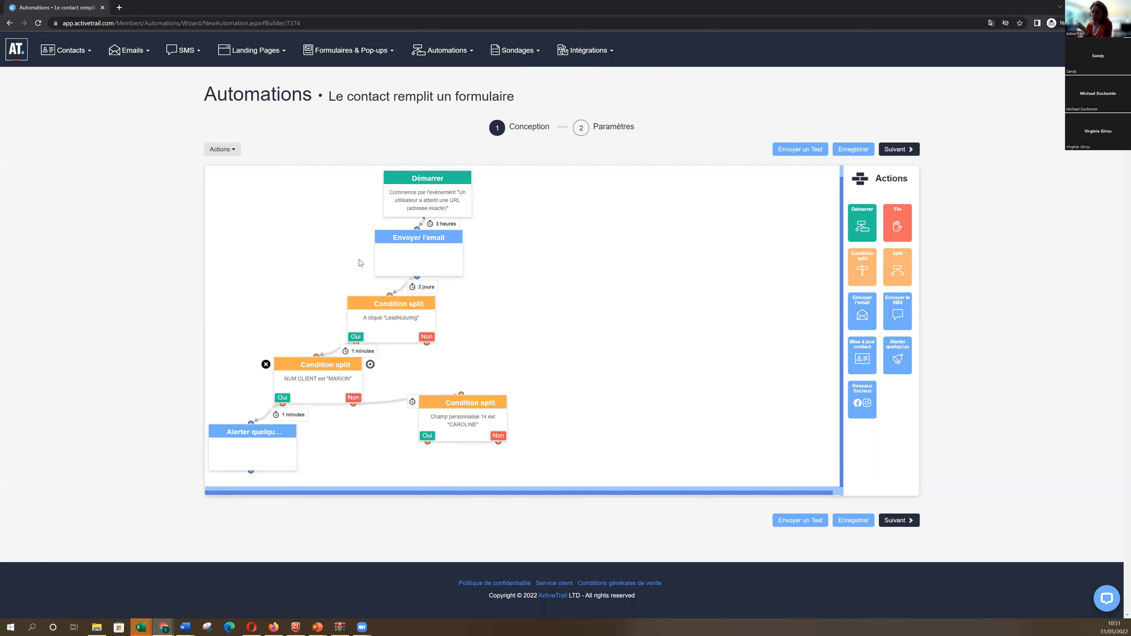
- Delete the email action, all three Condition splits and the Alerter quelqu'un action, keeping only the Démarrer block
mouse_move(367, 241)
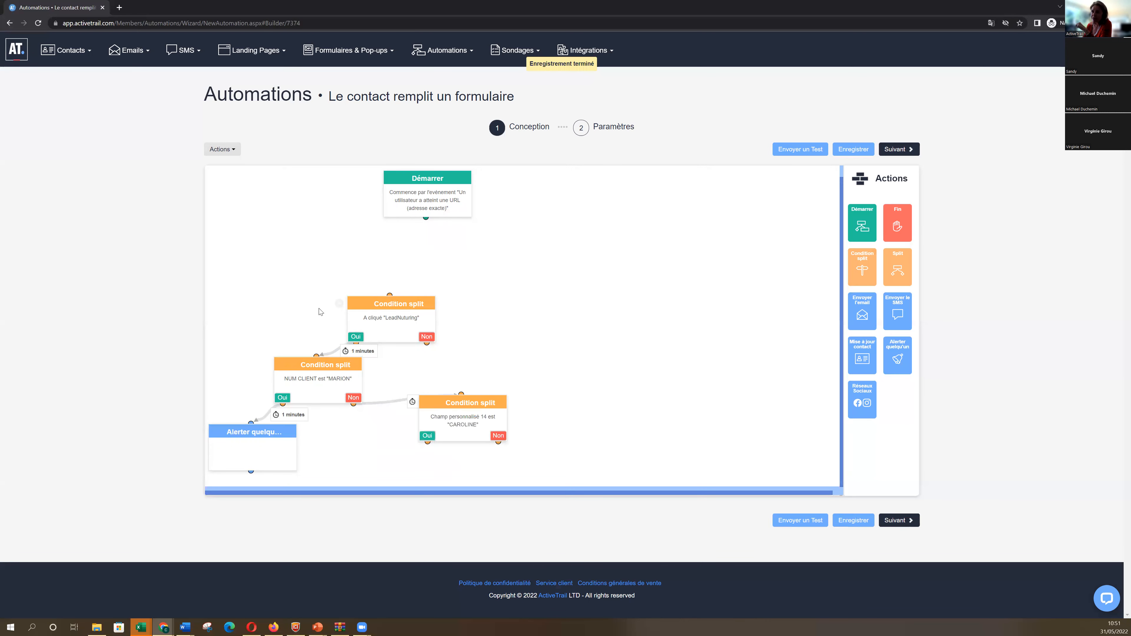
click(339, 304)
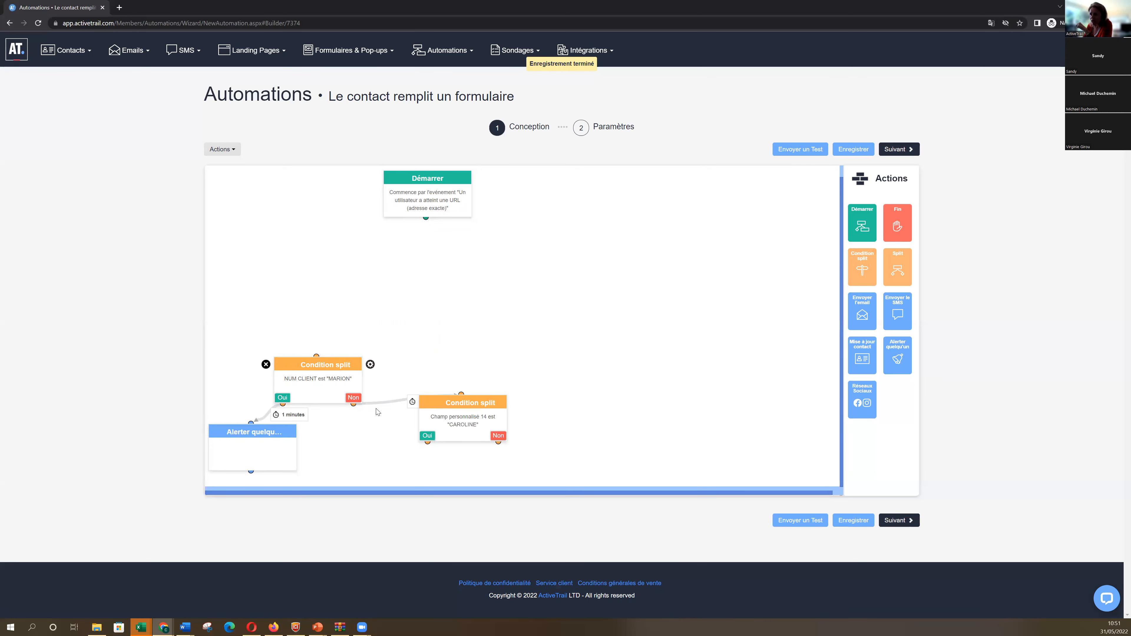
click(266, 364)
click(415, 404)
click(205, 432)
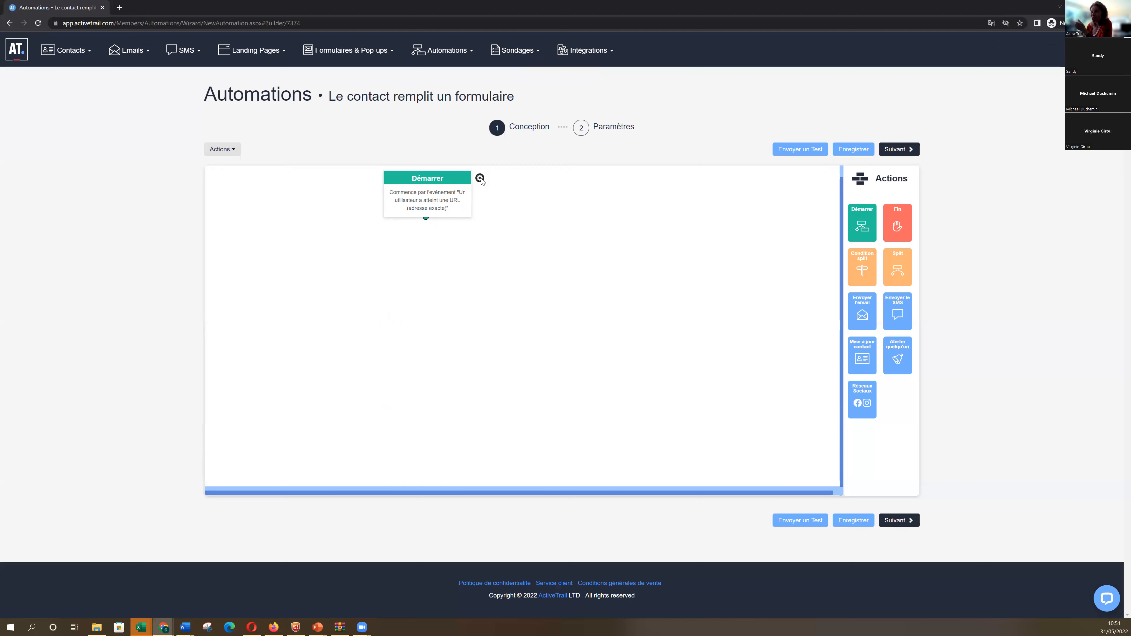
- Change the Démarrer trigger to the type "Actions du contact par e-mail" with the event "Le contact se désabonne", and save it
click(480, 177)
click(621, 213)
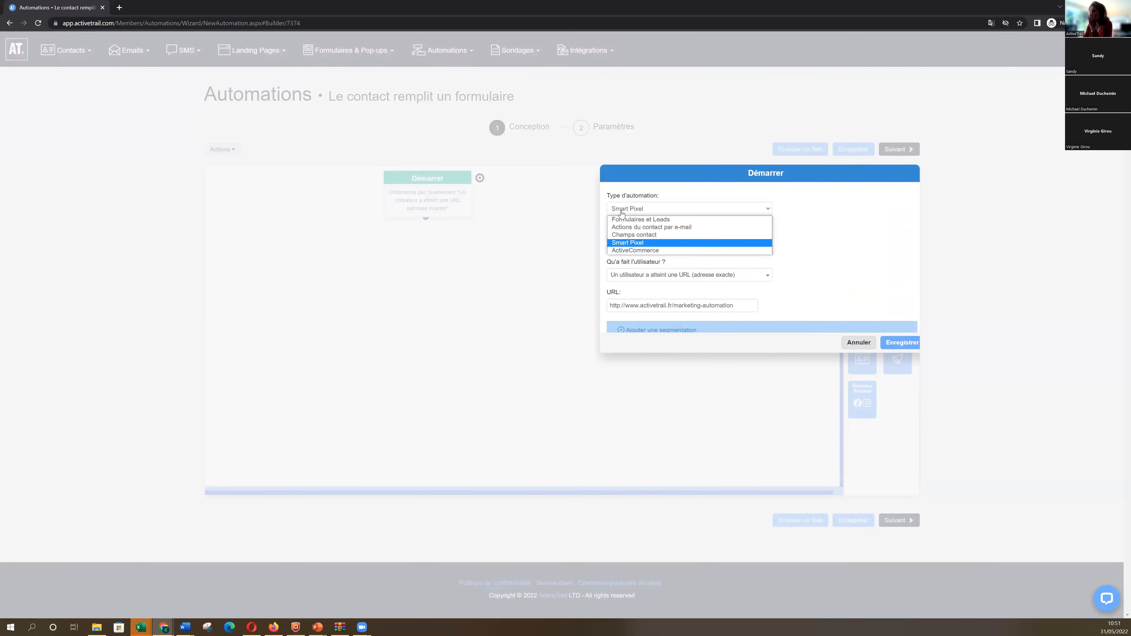
click(625, 227)
click(889, 349)
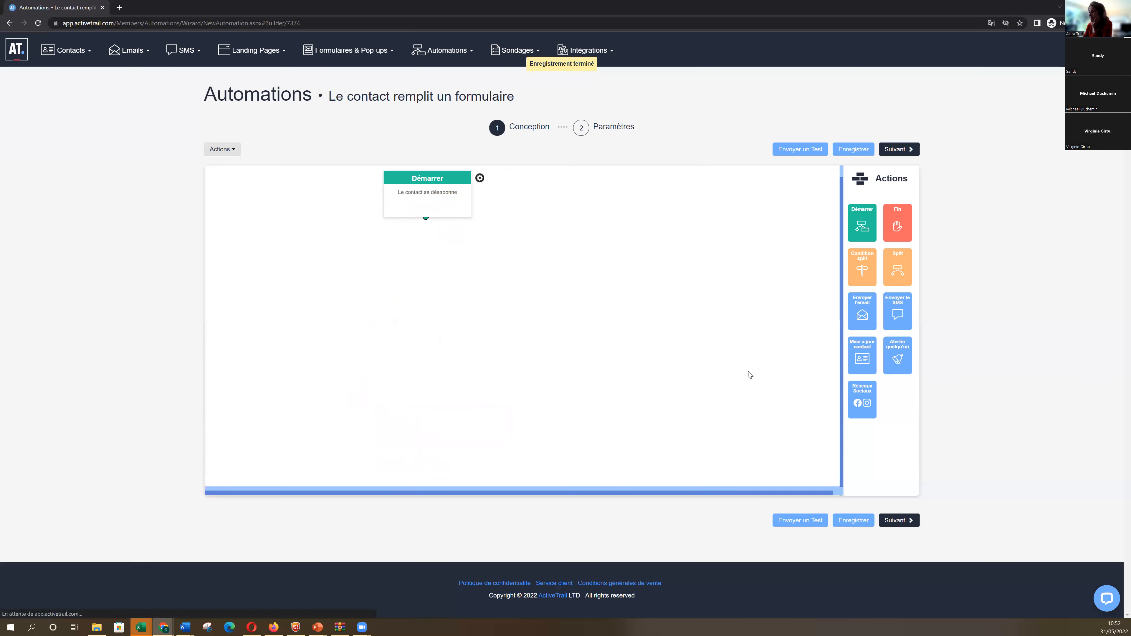
- Place a Réseaux Sociaux action below Démarrer and connect the two blocks
drag(853, 394, 430, 264)
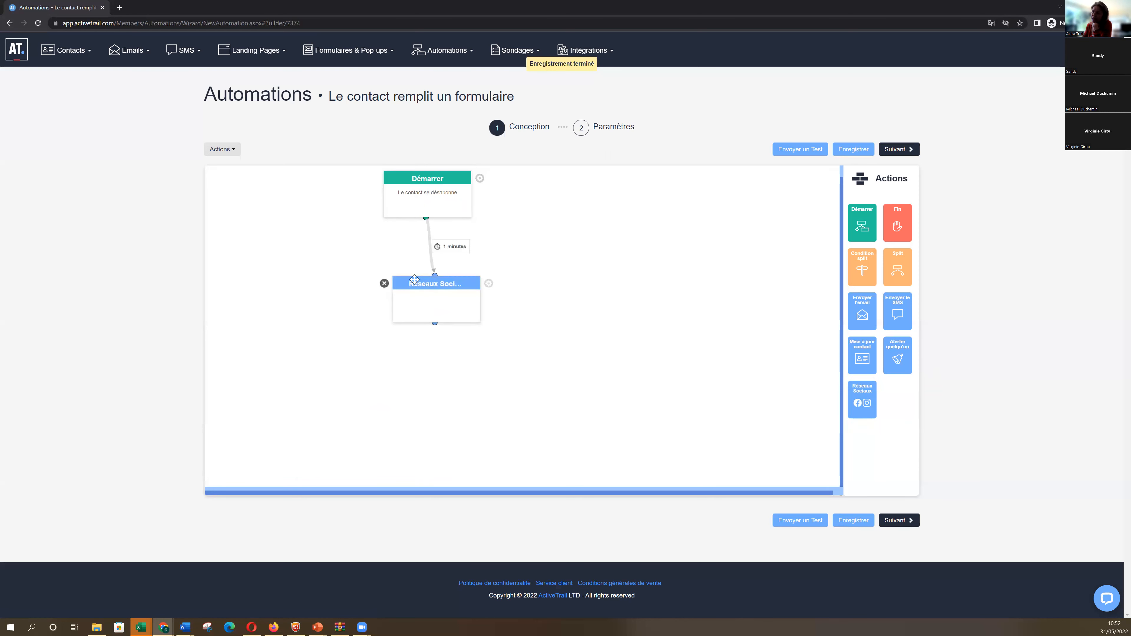
- View the Réseaux Sociaux integration entry and the Réseaux Sociaux action's account connection options with Facebook as the platform, without connecting an account
click(610, 50)
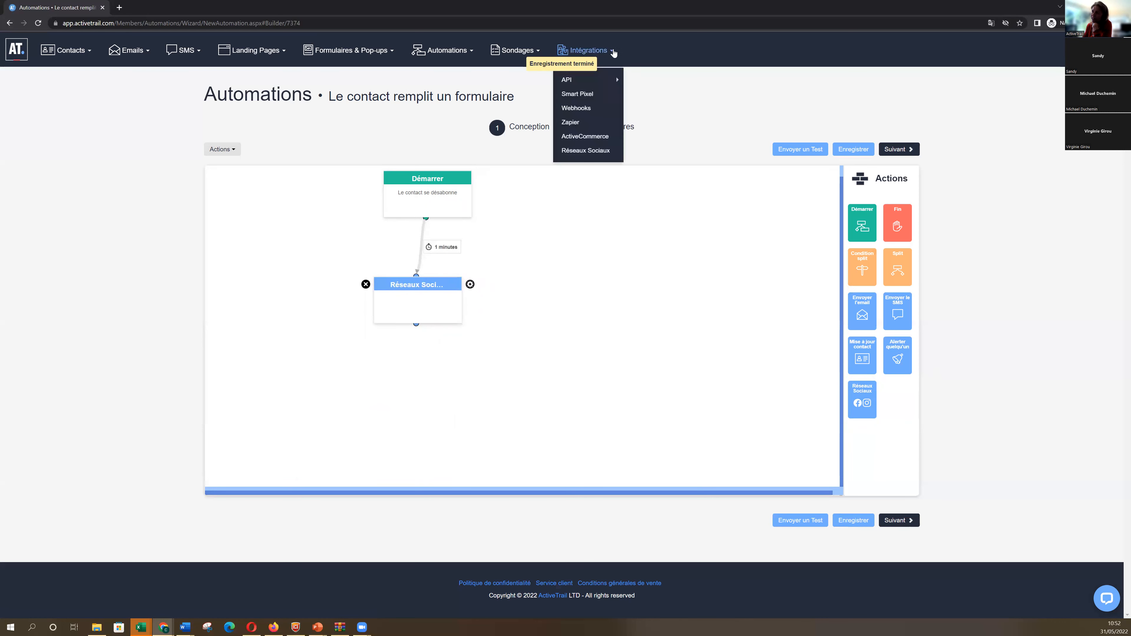
click(600, 151)
click(601, 50)
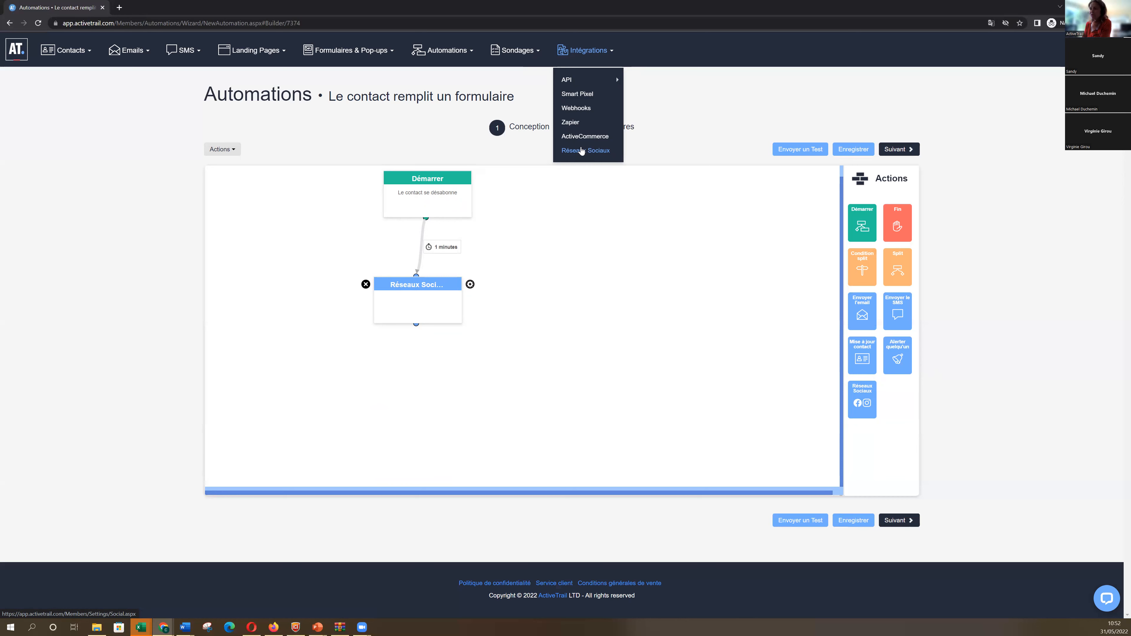
click(471, 285)
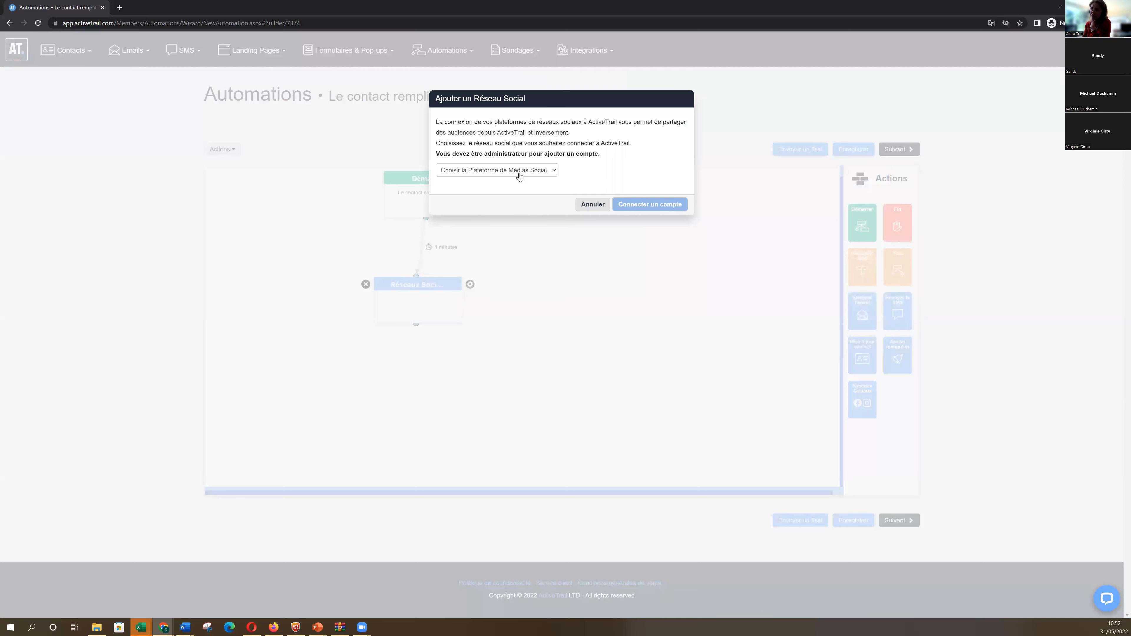
click(518, 173)
click(527, 190)
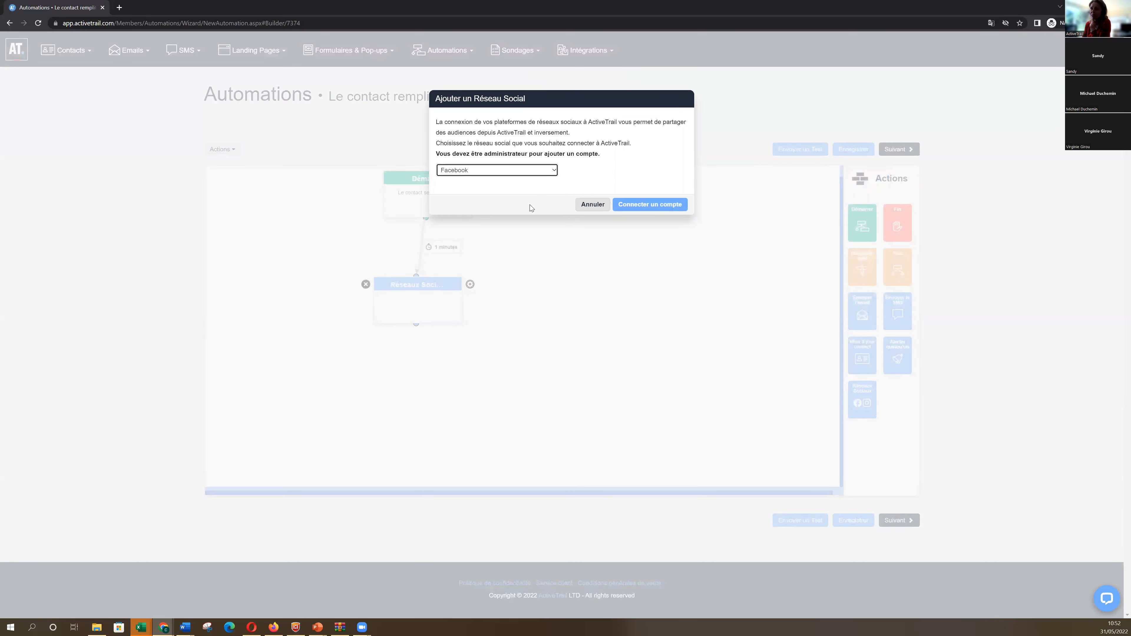
click(581, 209)
- Change the Démarrer trigger event to "Un contact clique sur un lien" in "N'importe quelle campagne" and save it
mouse_move(437, 288)
mouse_down()
mouse_move(441, 271)
mouse_move(433, 277)
mouse_up()
click(480, 178)
click(645, 242)
click(651, 268)
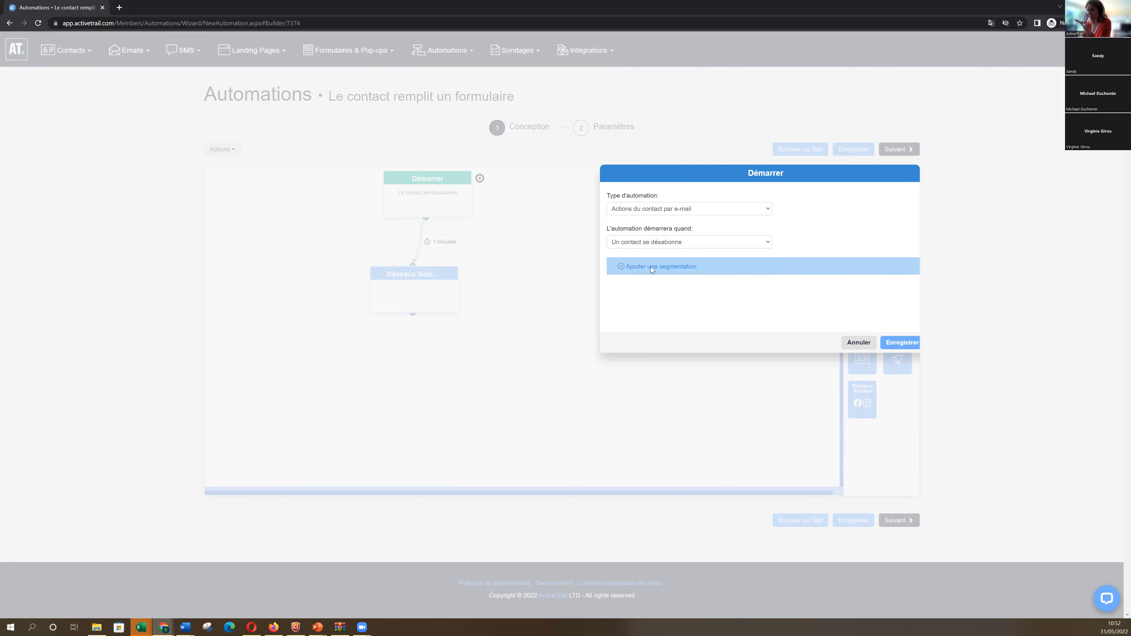
click(655, 277)
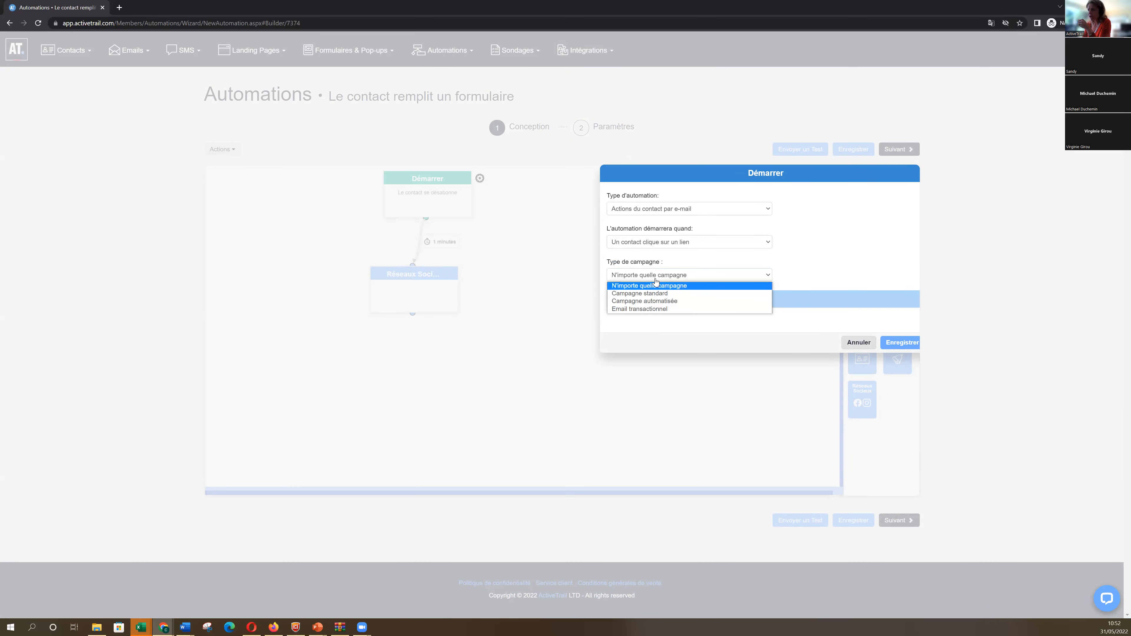
click(662, 285)
click(911, 344)
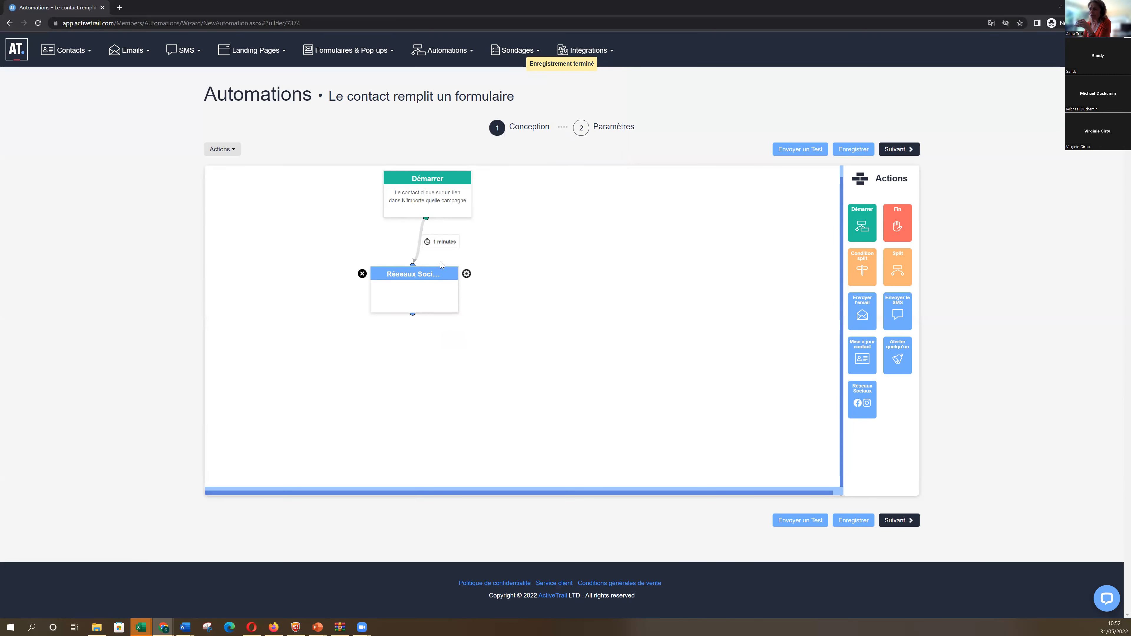
- Set the delay between Démarrer and the Réseaux Sociaux action to 2 jours and save it
click(445, 242)
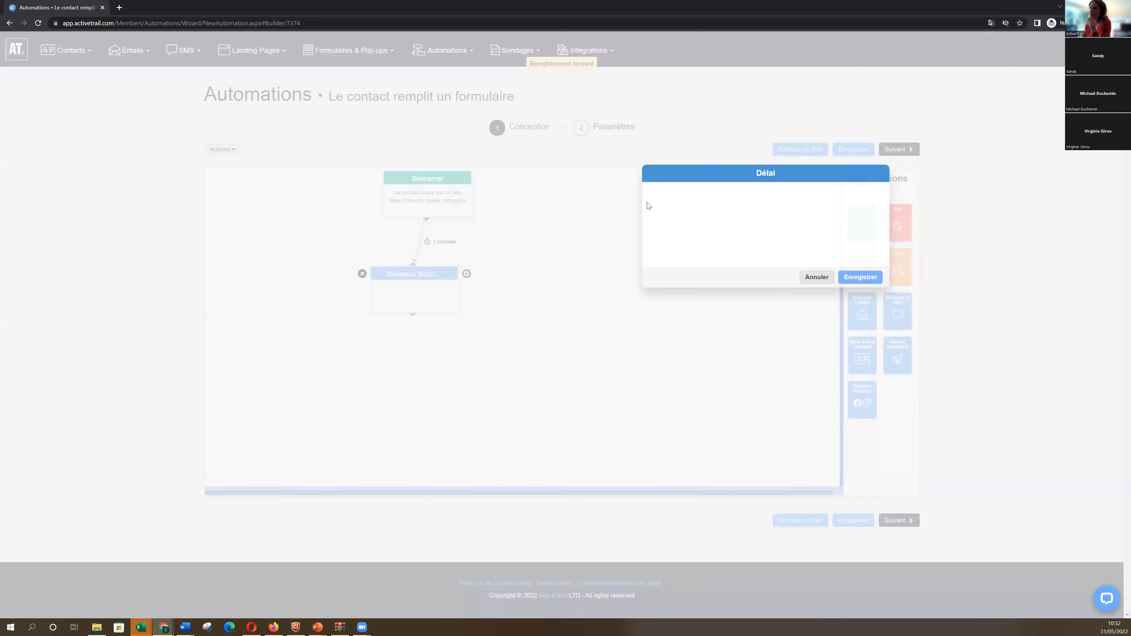
click(674, 207)
click(704, 213)
click(701, 249)
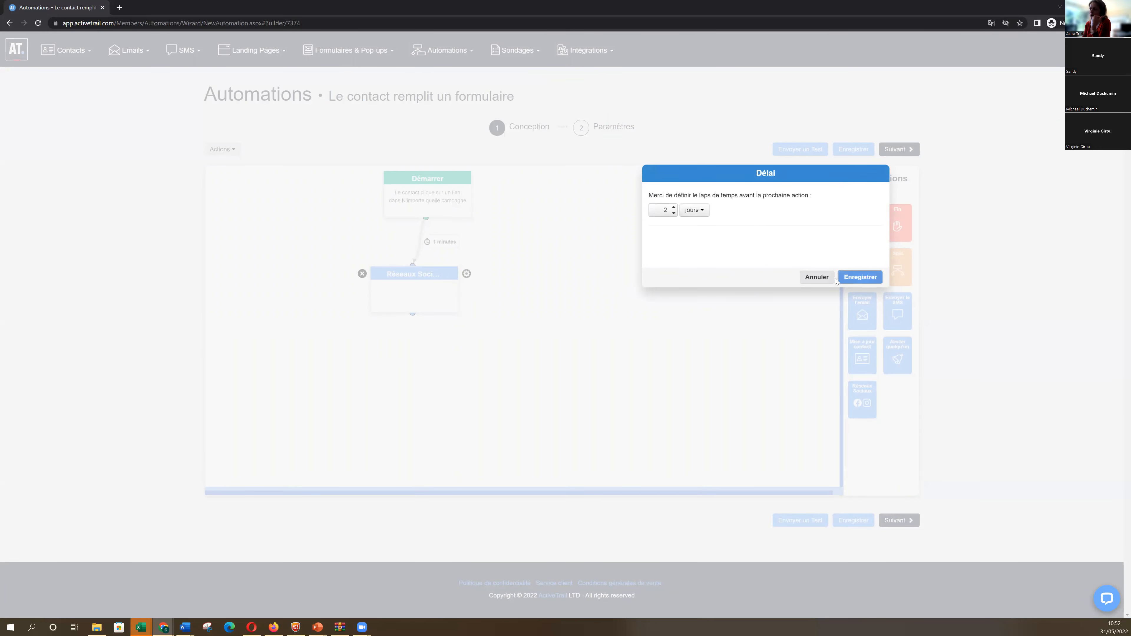
click(841, 277)
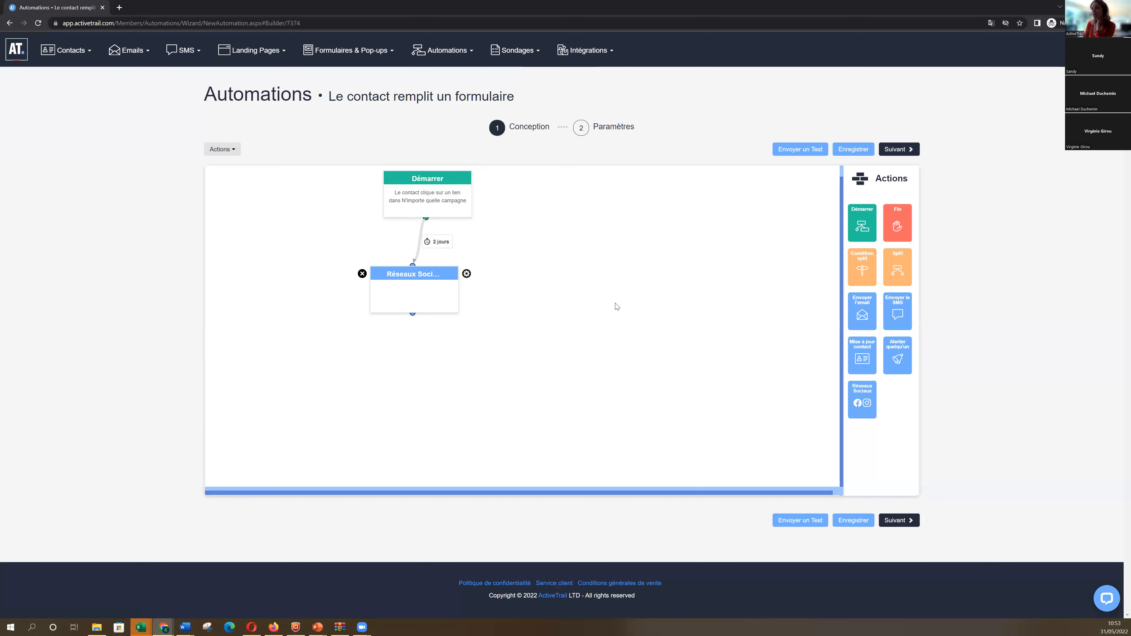
- Delete the Réseaux Sociaux action and change the Démarrer trigger to the type "Formulaires et Leads" for subscriptions via any form
click(362, 274)
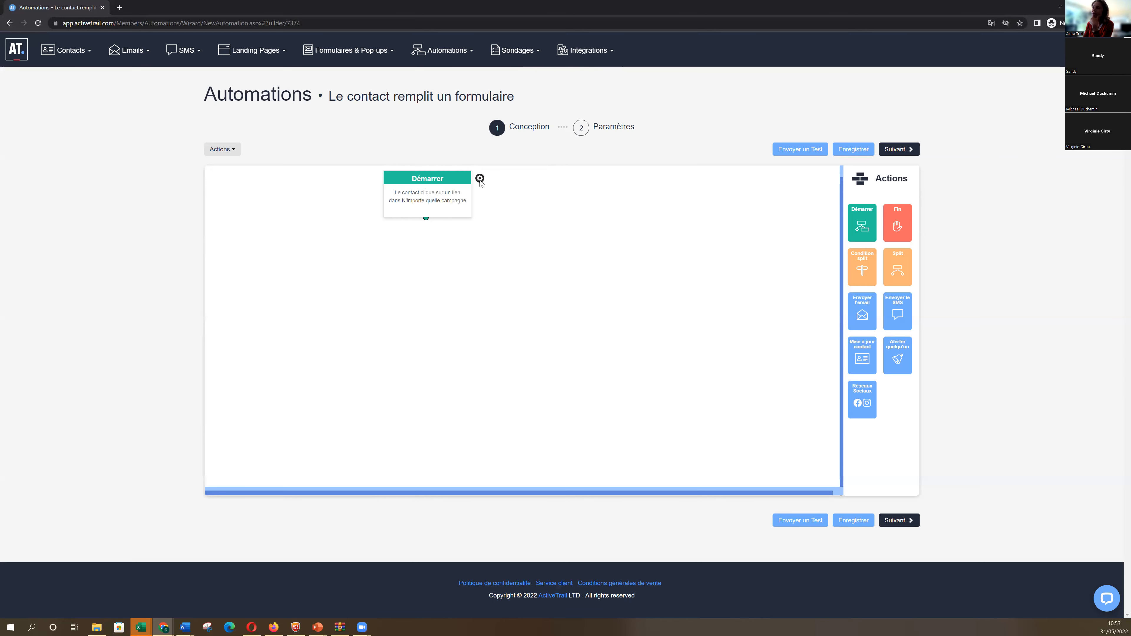
click(479, 179)
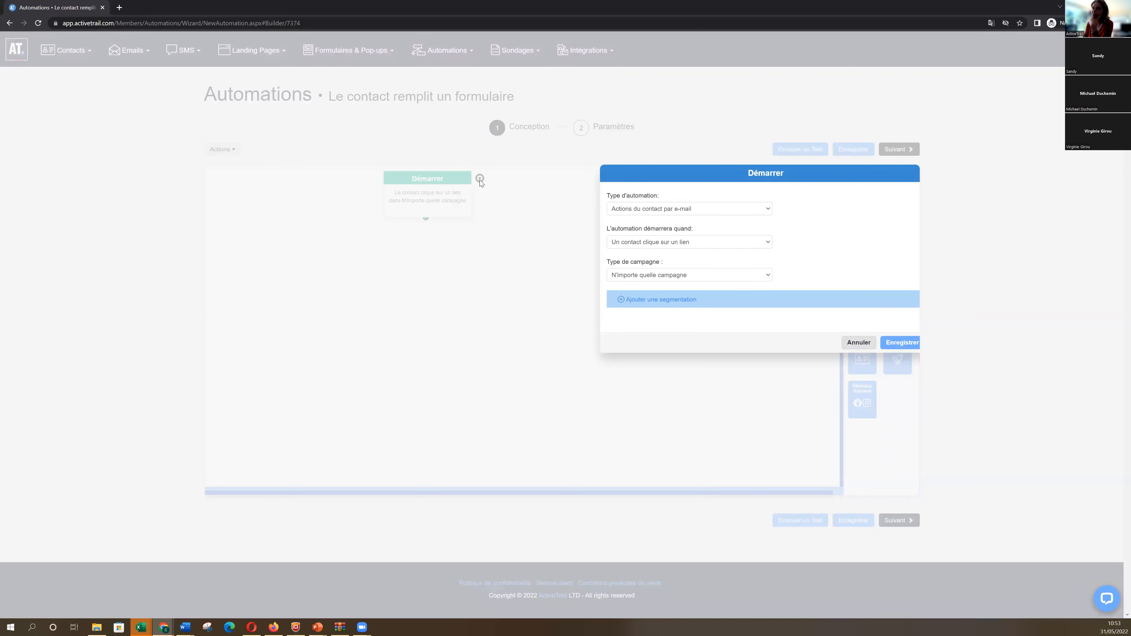
click(670, 212)
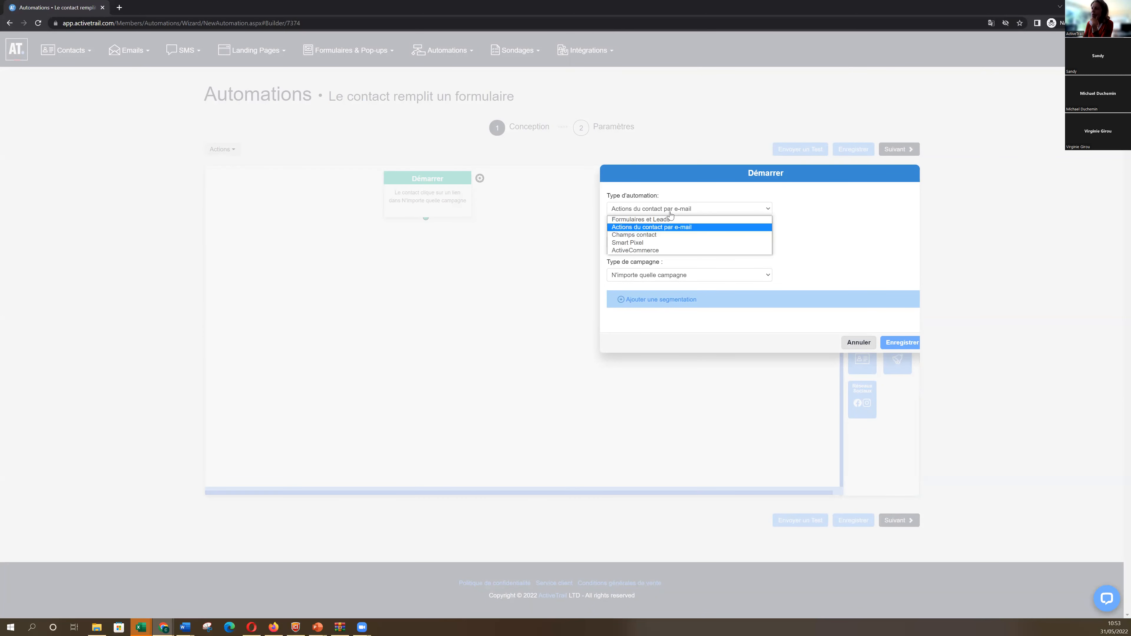
click(641, 219)
click(902, 342)
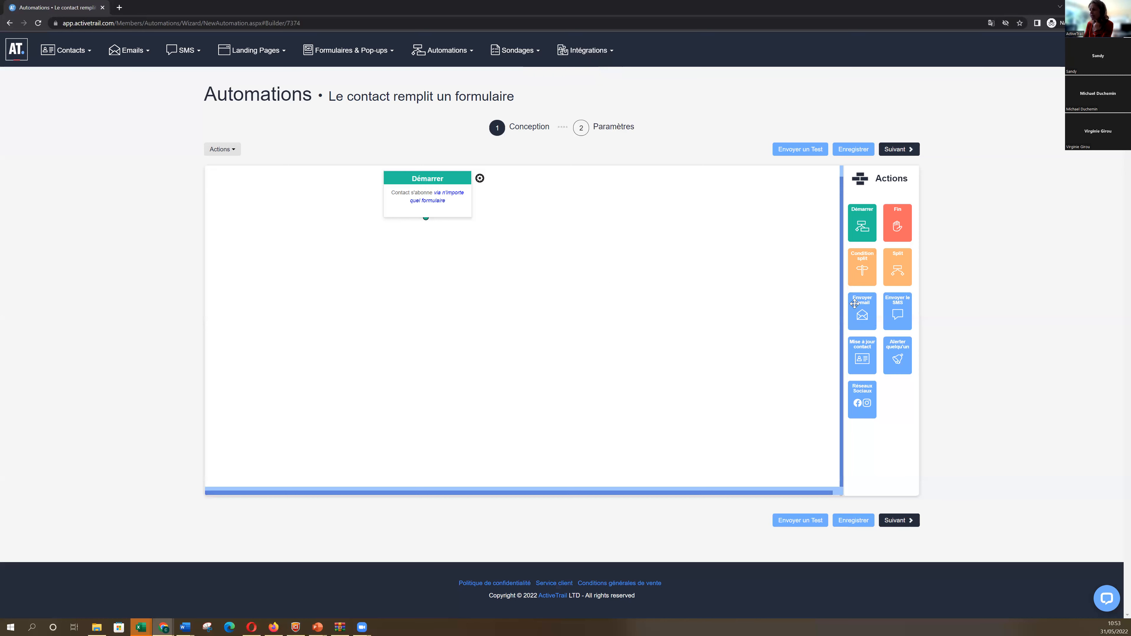
- Place three Envoyer l'email actions below Démarrer and connect them in a chain
mouse_move(862, 311)
mouse_down()
mouse_move(383, 260)
mouse_move(423, 226)
mouse_move(414, 242)
mouse_up()
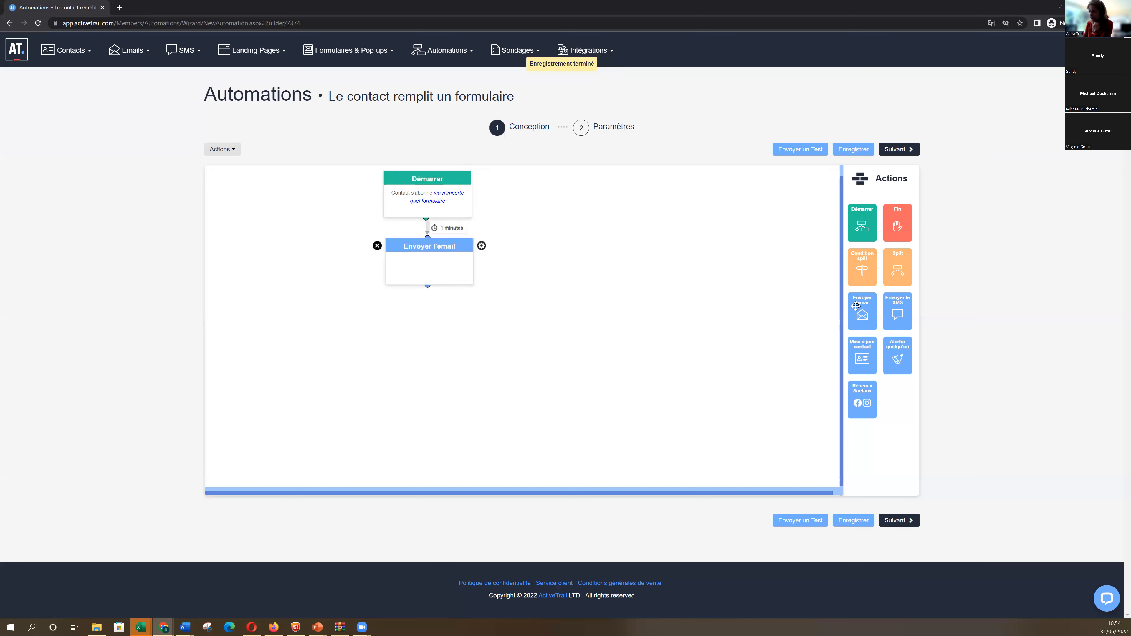
drag(863, 312, 393, 335)
drag(427, 285, 415, 312)
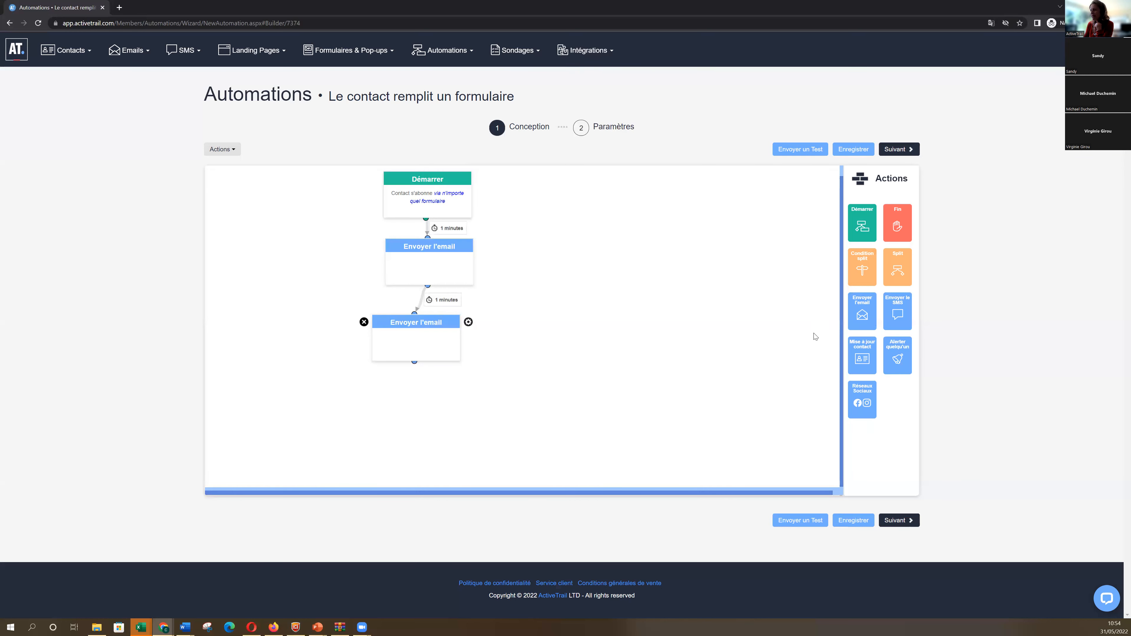
drag(384, 398, 358, 406)
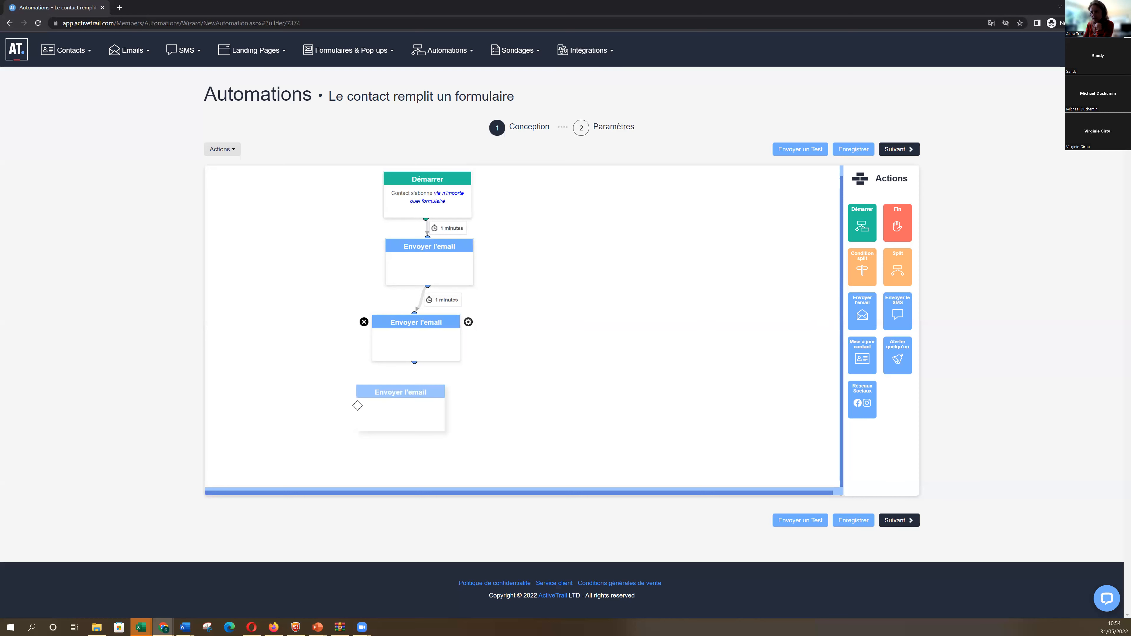
drag(414, 362, 387, 390)
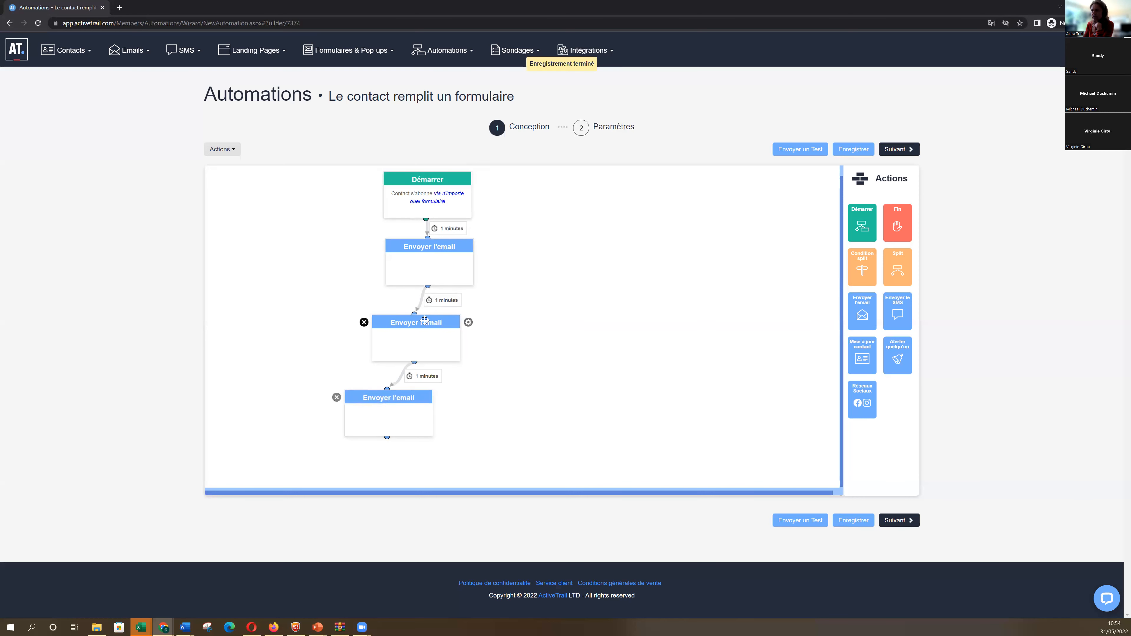
- Set both delays between the three Envoyer l'email actions to 1 semaine
click(457, 301)
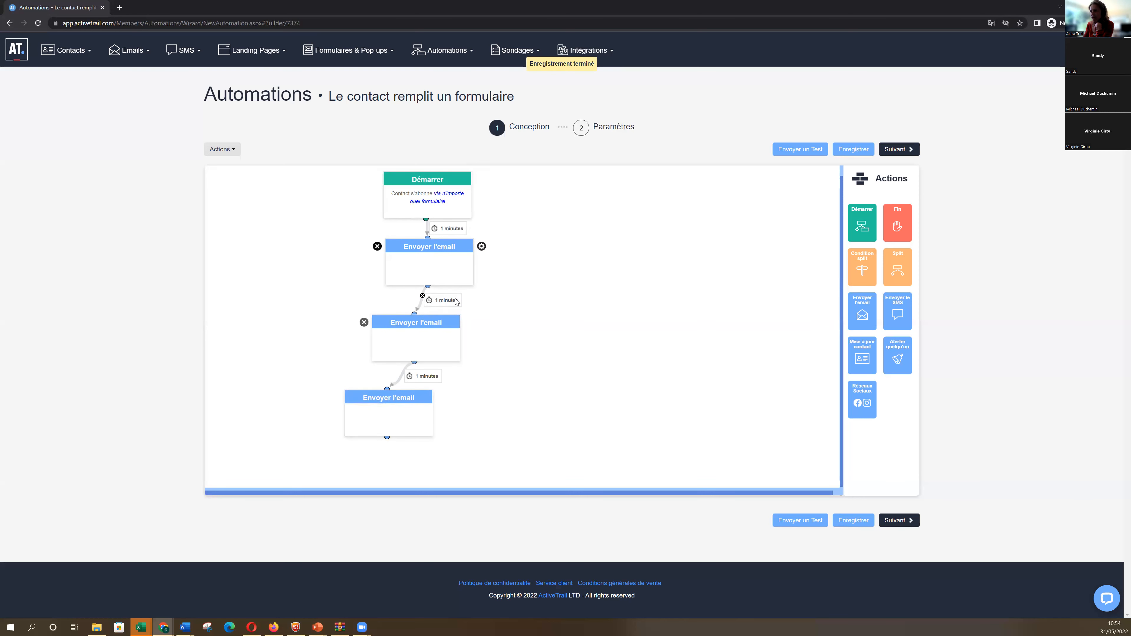
click(699, 211)
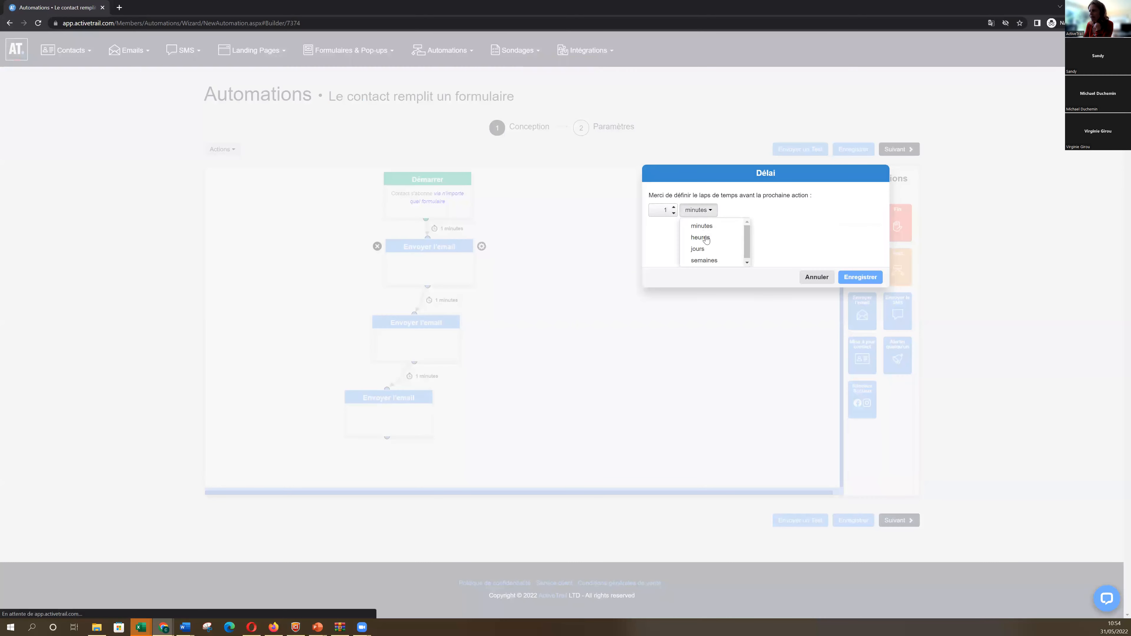
click(711, 261)
click(848, 277)
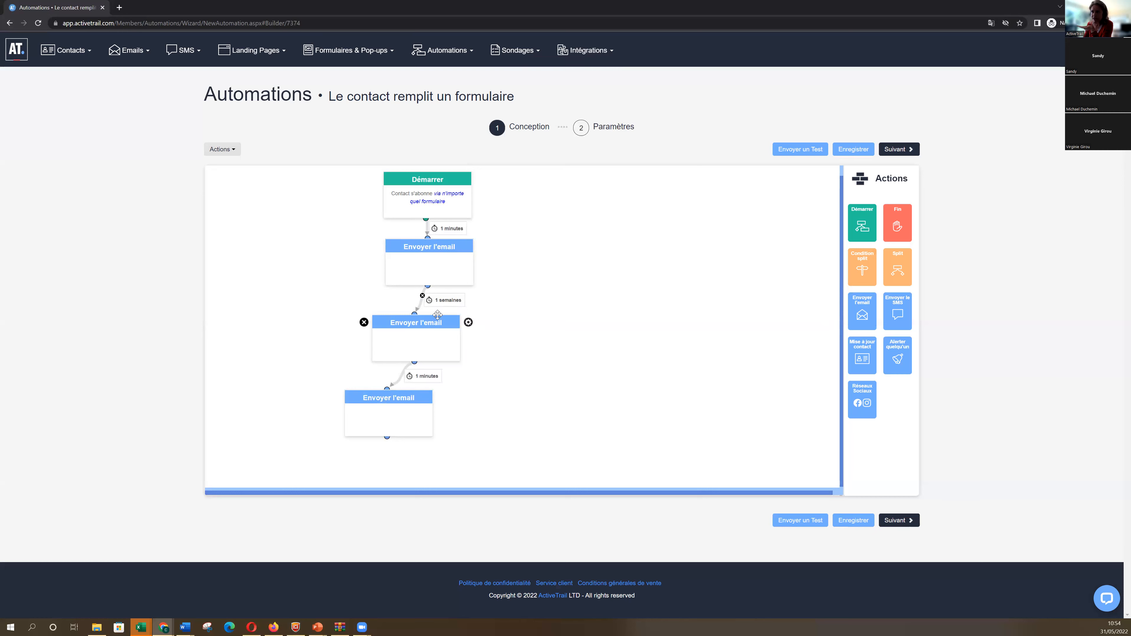
click(430, 376)
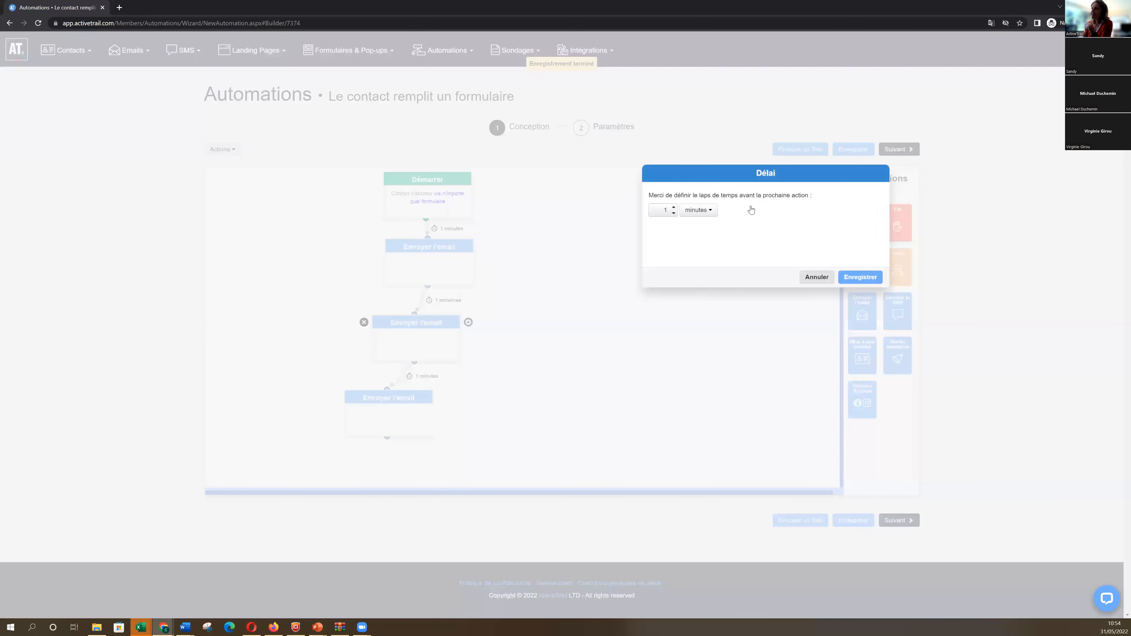
click(712, 213)
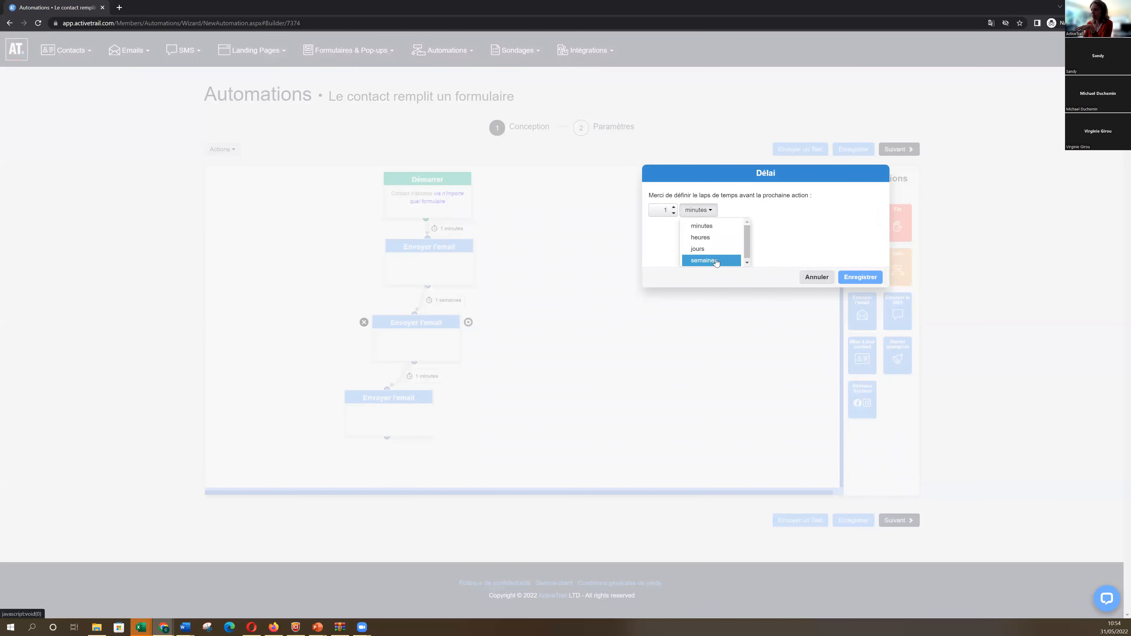
click(715, 260)
click(861, 278)
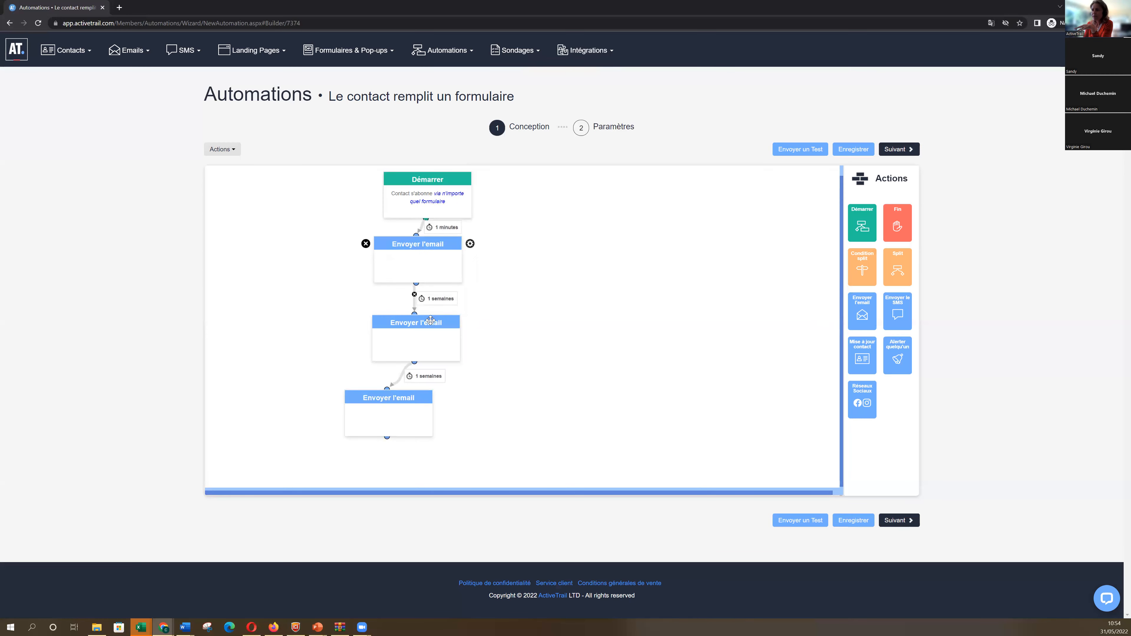
- Replace the third Envoyer l'email action with a Condition split connected below the second email
drag(429, 322, 428, 308)
click(337, 398)
drag(856, 257, 401, 392)
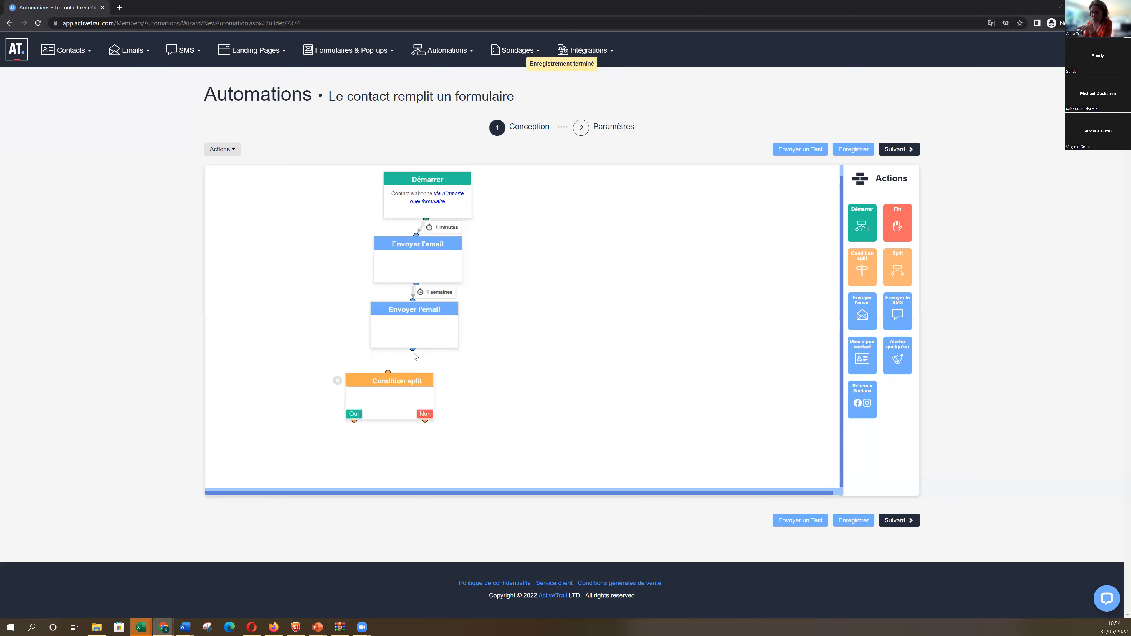
drag(412, 349, 390, 399)
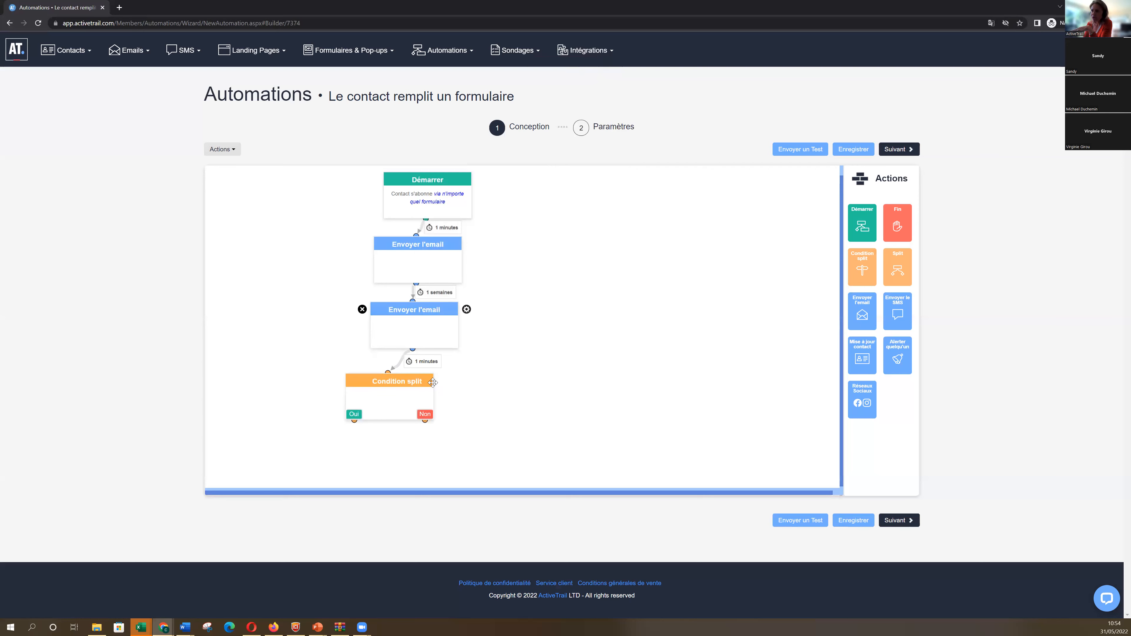
- Configure the Condition split with the contact action "N'a pas ouvert" for the specific campaign "Produits complementaires" and save it
click(442, 381)
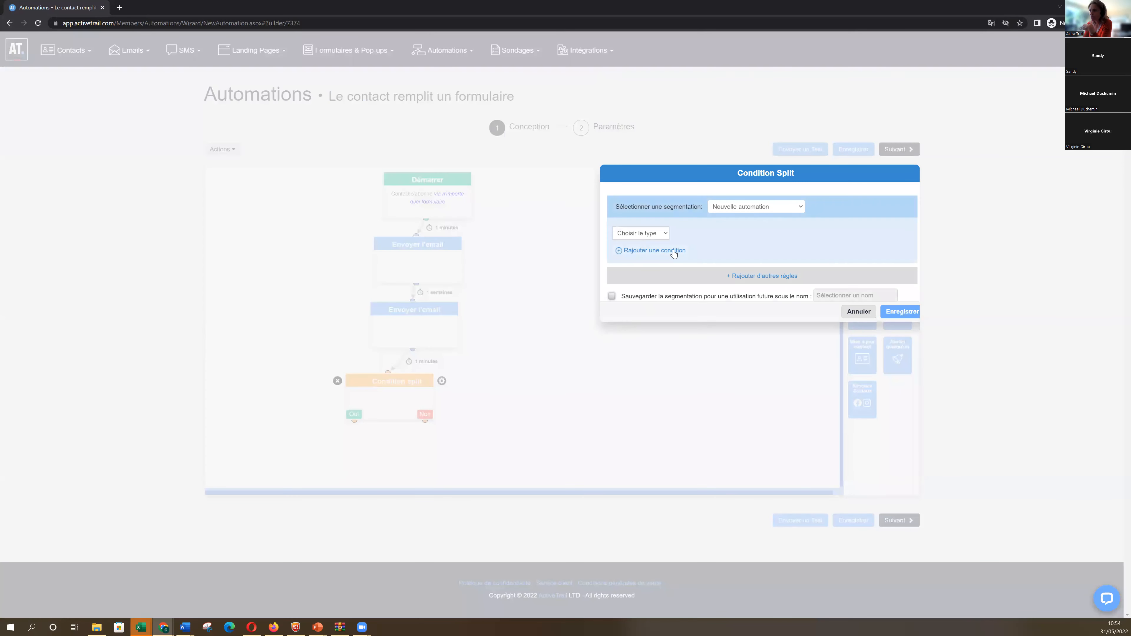
click(664, 235)
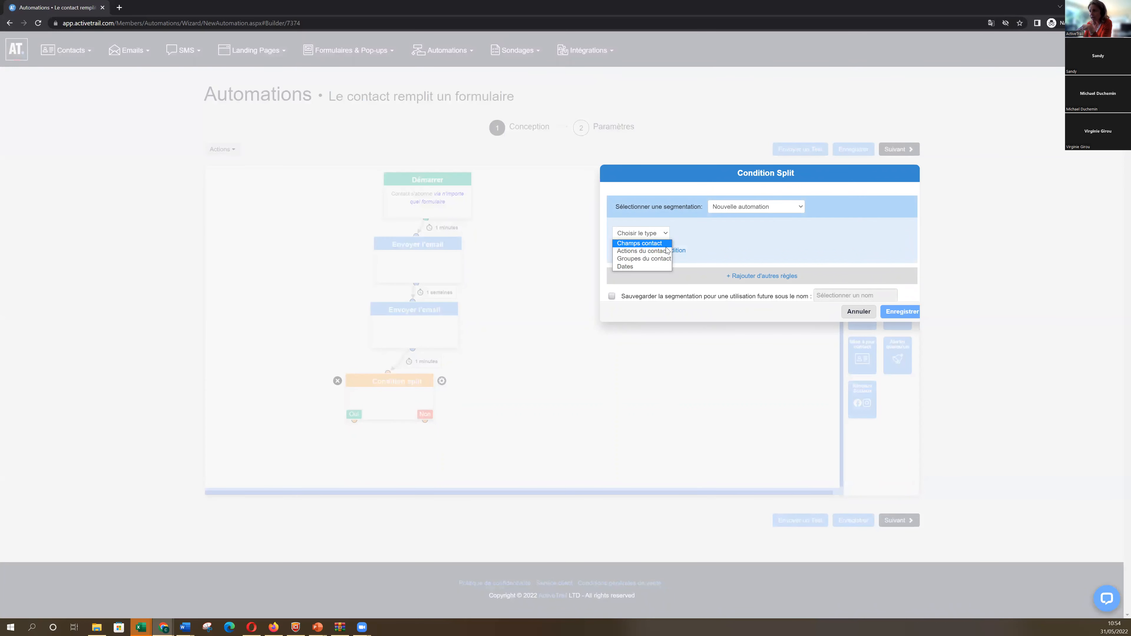
click(642, 251)
click(701, 233)
click(701, 251)
click(762, 233)
click(761, 251)
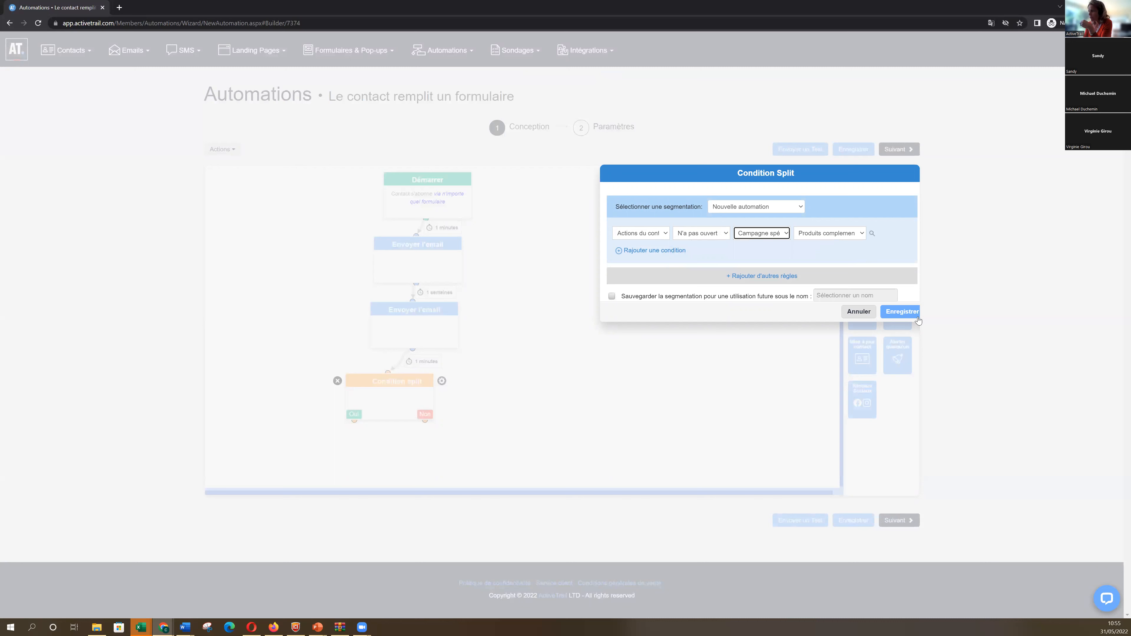
click(901, 312)
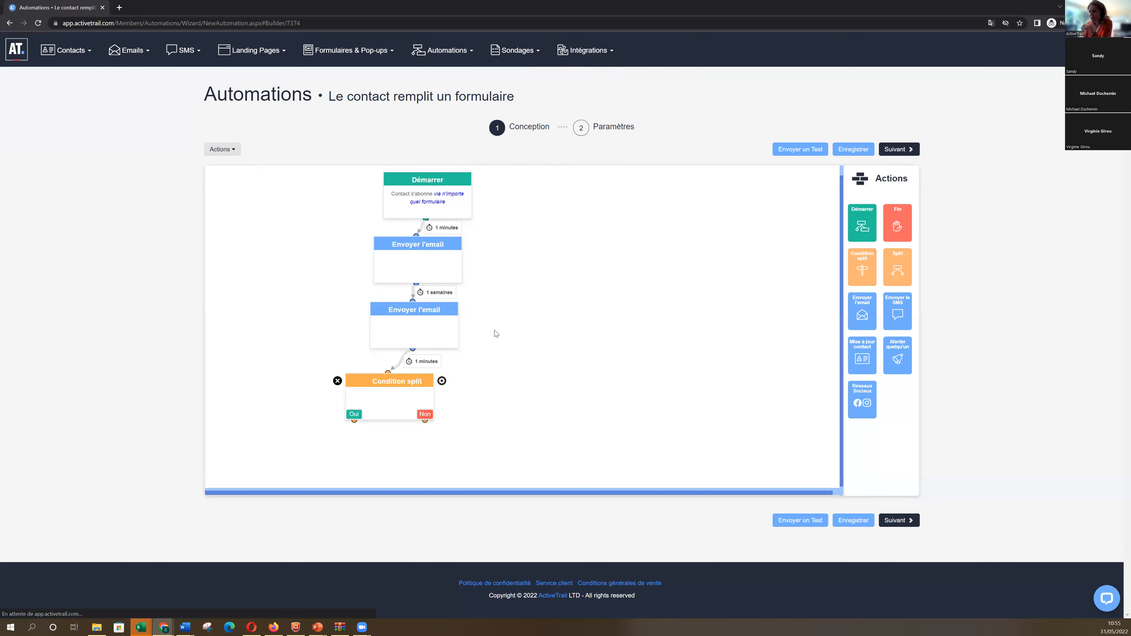
- Set the delay between the second email and the Condition split to 1 semaine
click(424, 363)
click(698, 210)
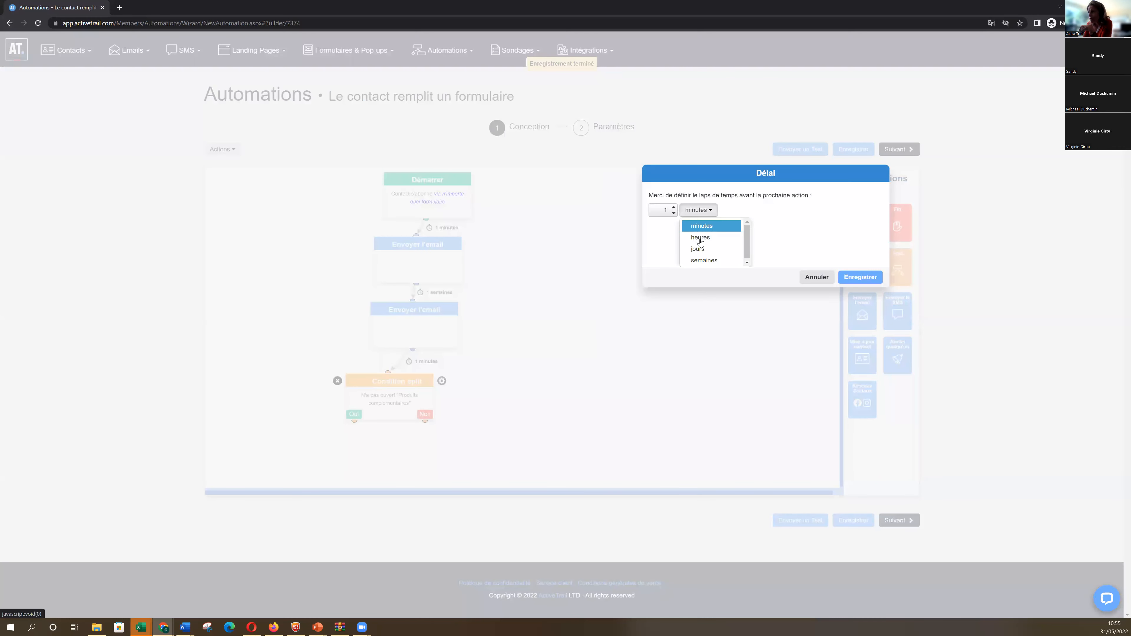
click(704, 260)
click(860, 278)
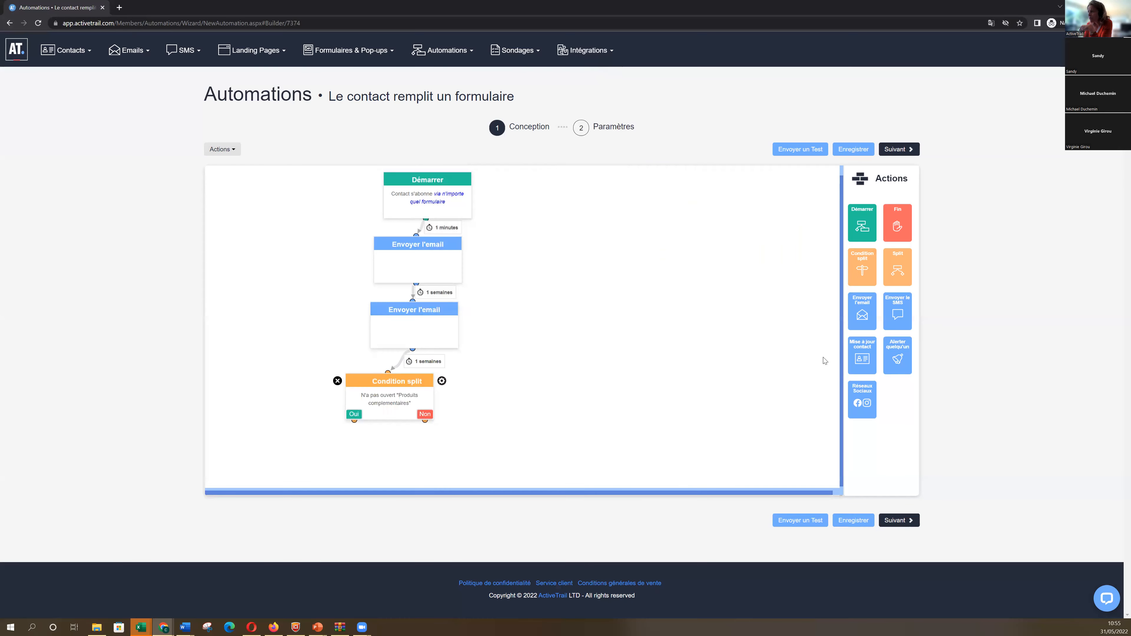
- Add an Envoyer l'email action to the Oui and Non branches of the Condition split, each with a delay of 1 semaine
drag(863, 314, 310, 438)
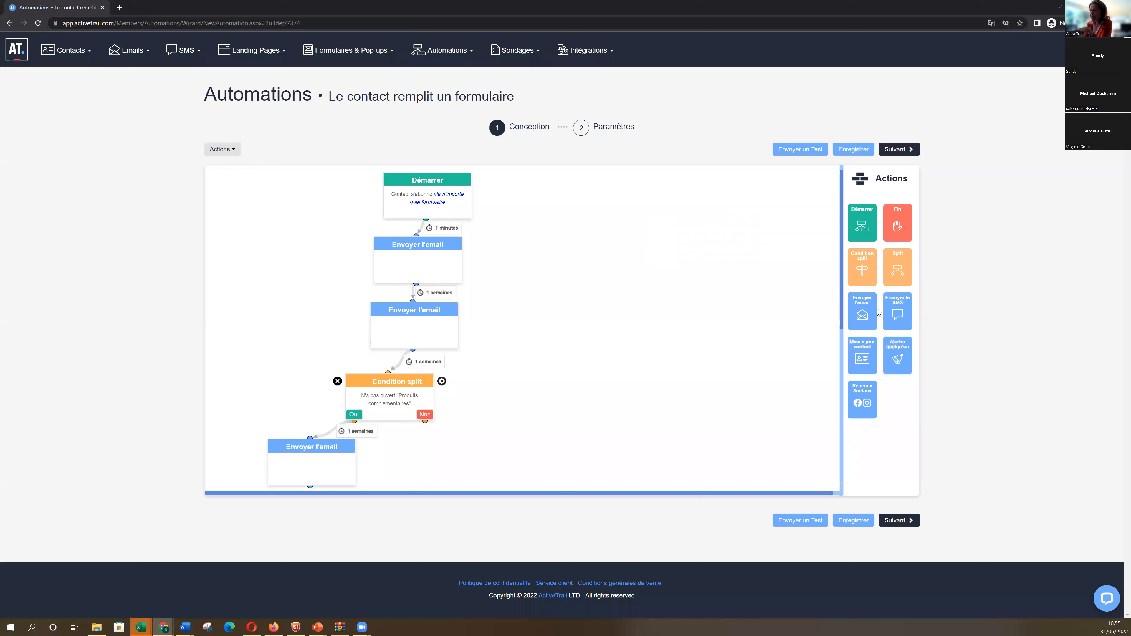
drag(873, 308, 455, 444)
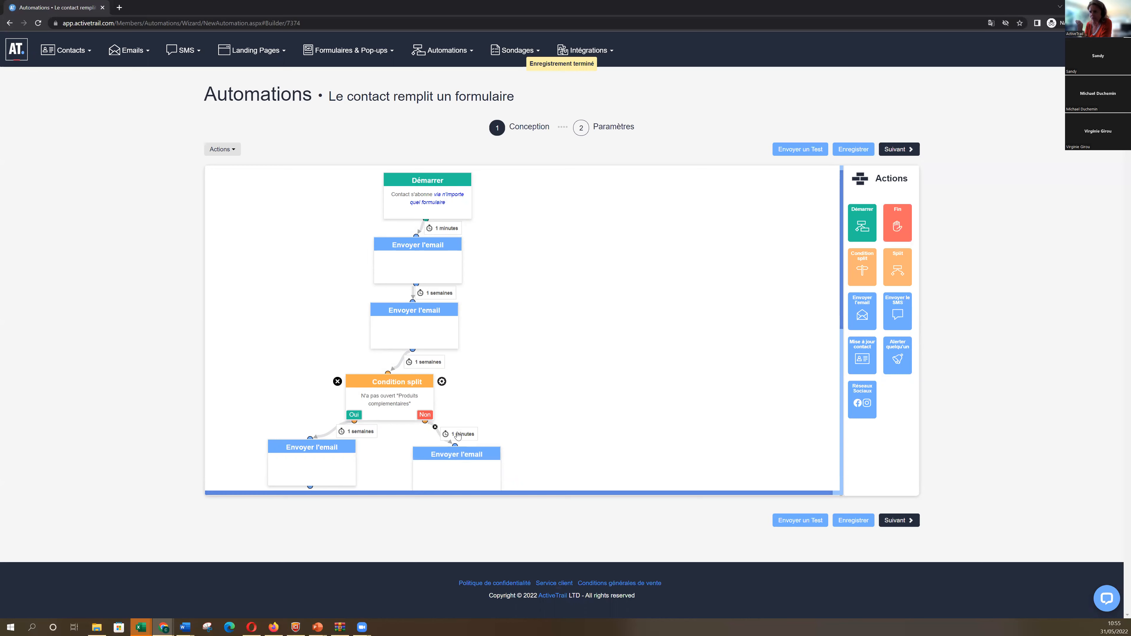
click(695, 210)
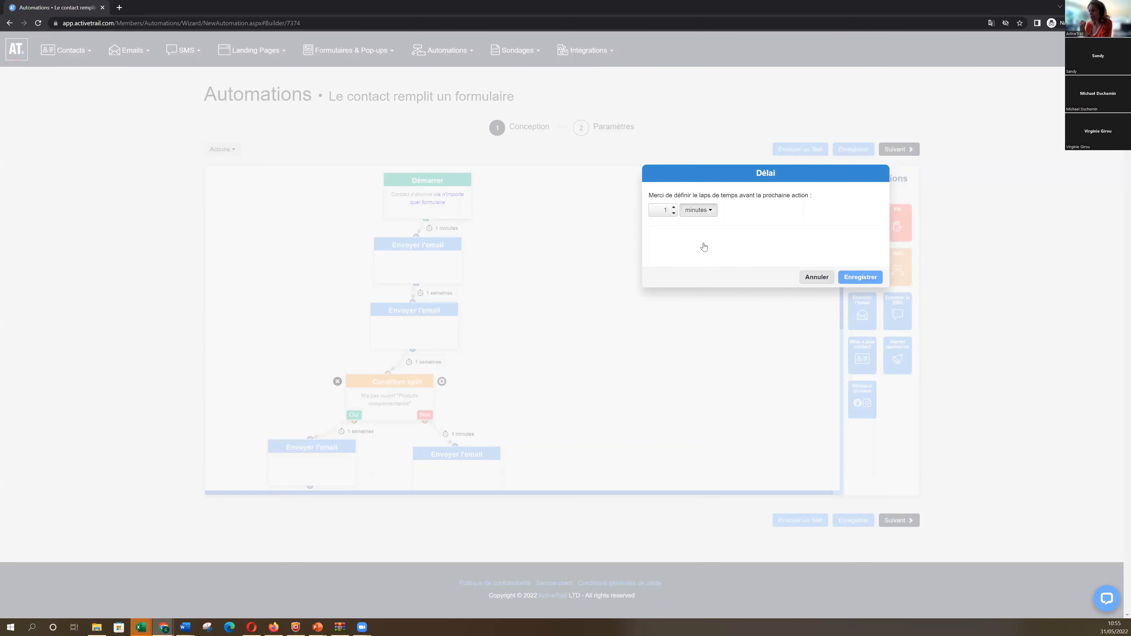
click(705, 259)
click(860, 276)
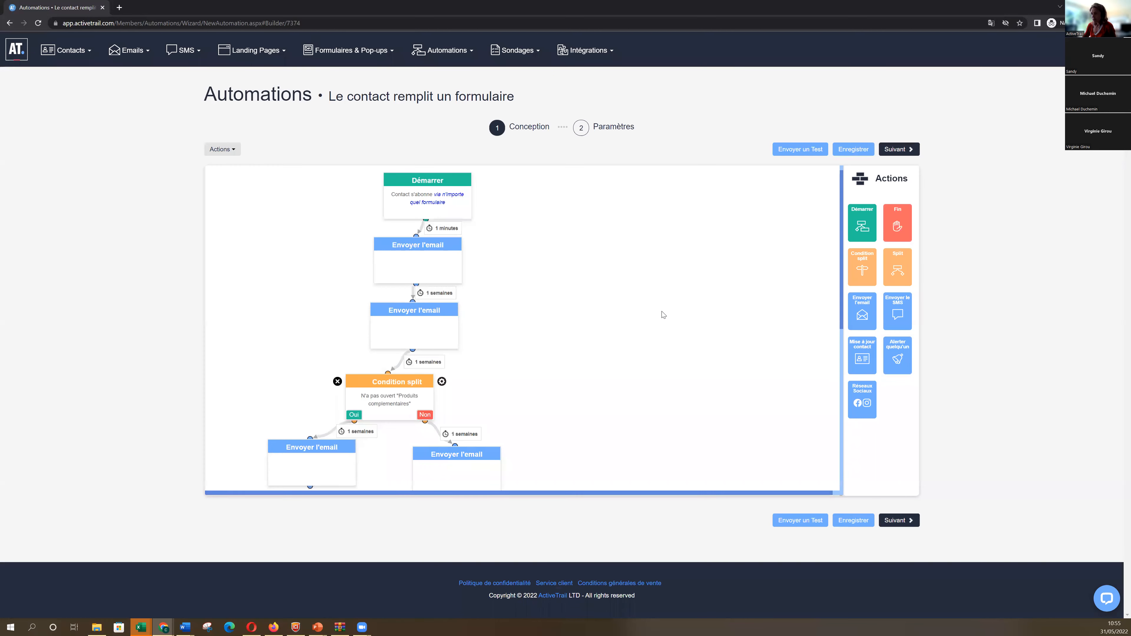
- Reposition the Condition split and its two branch emails so that both emails fit fully on the canvas
drag(414, 379, 425, 373)
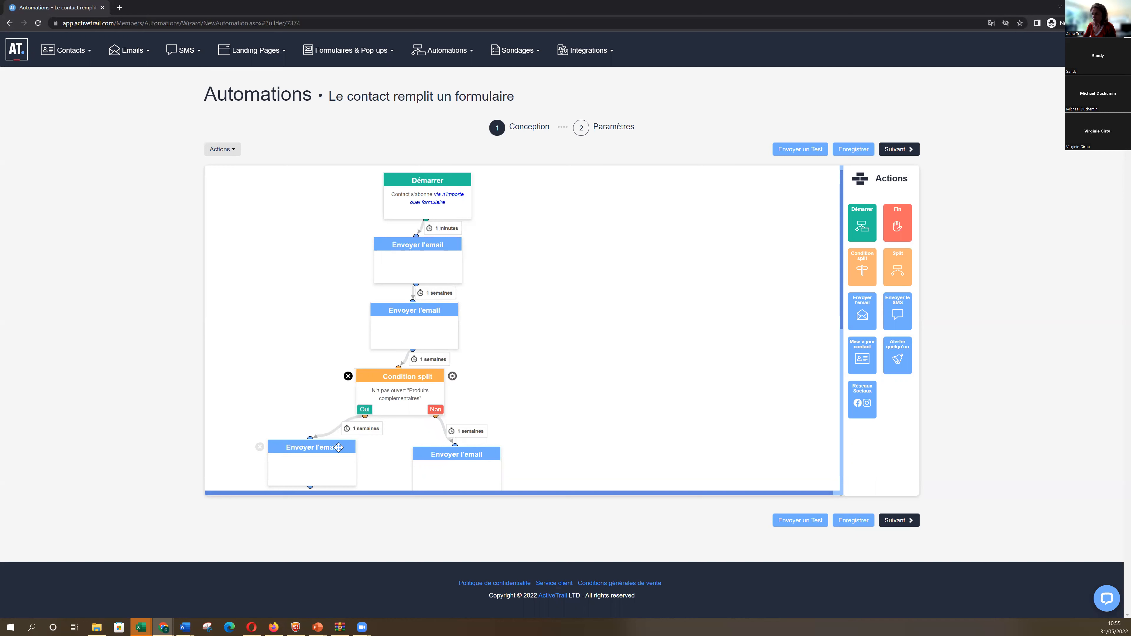
drag(338, 445, 334, 443)
drag(422, 451, 428, 439)
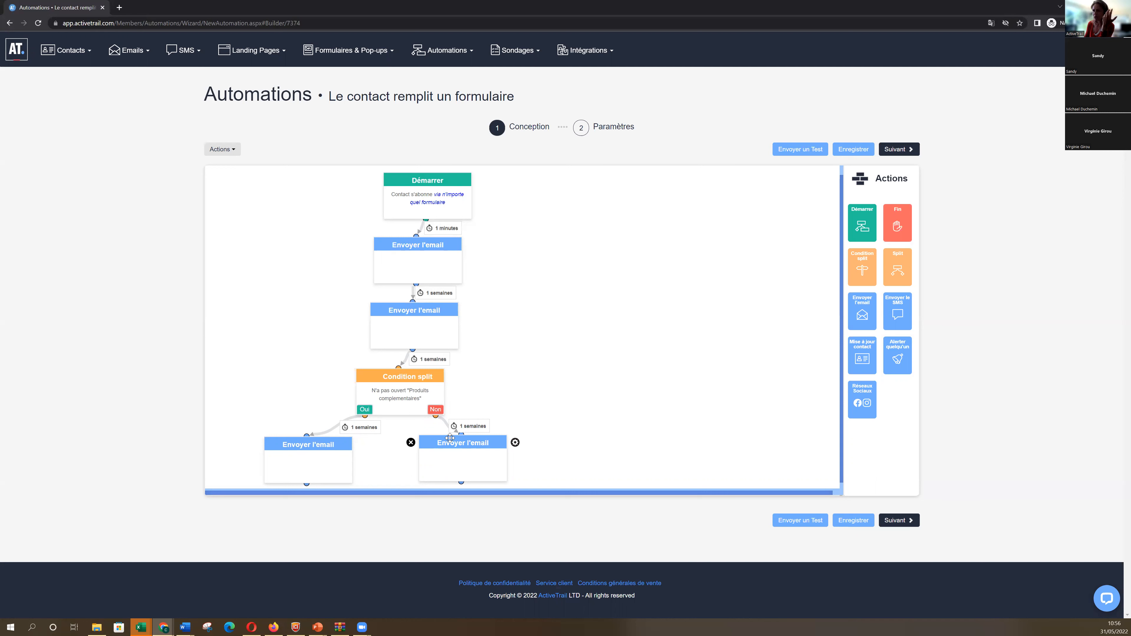
mouse_move(523, 52)
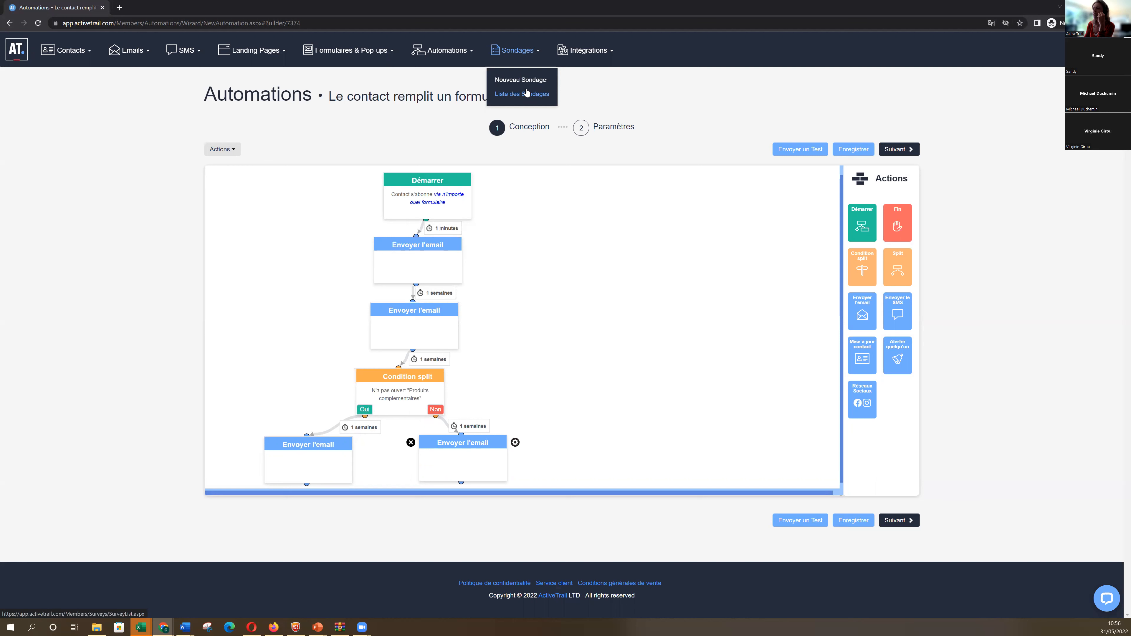
- Change the Démarrer trigger to Champs contact, starting when "Une condition spécifique a été remplie (segmentation)"
click(479, 181)
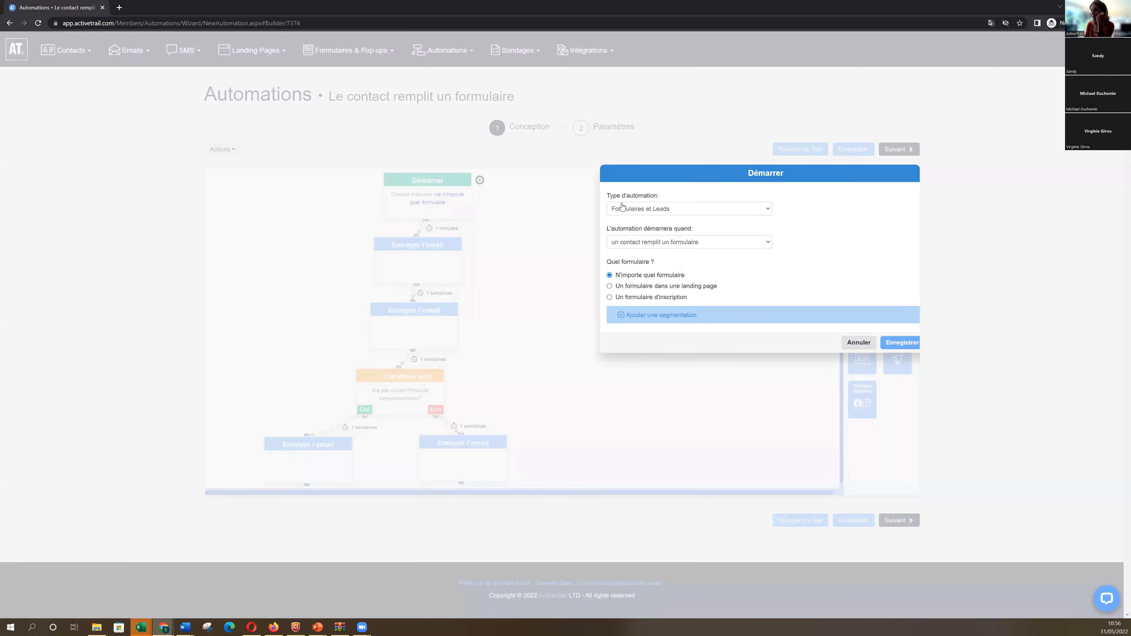
click(622, 208)
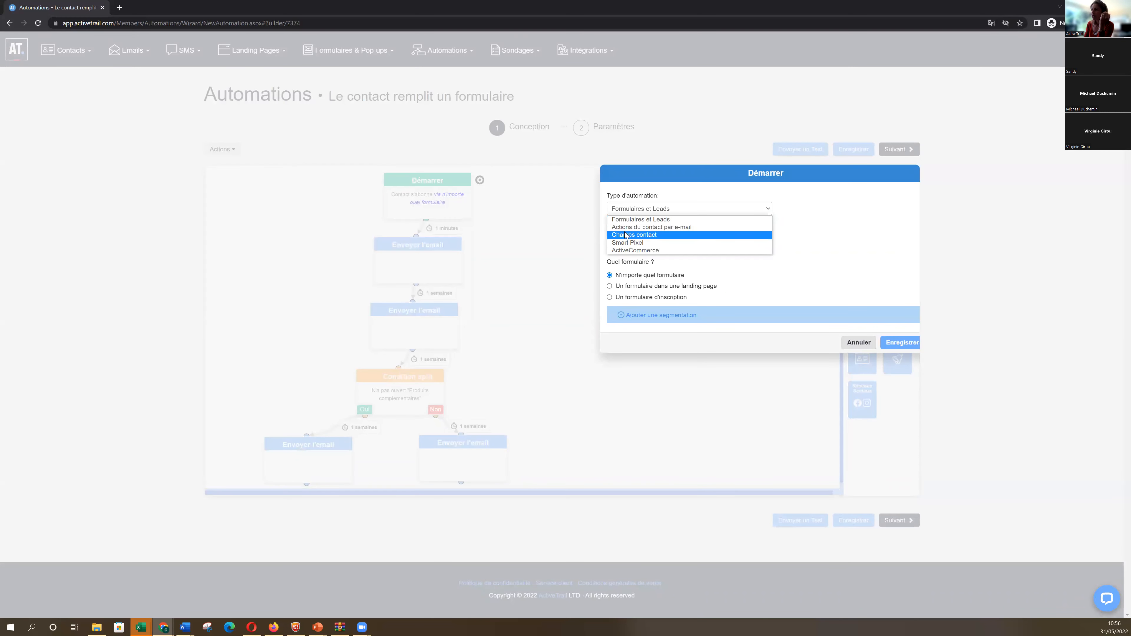
click(625, 235)
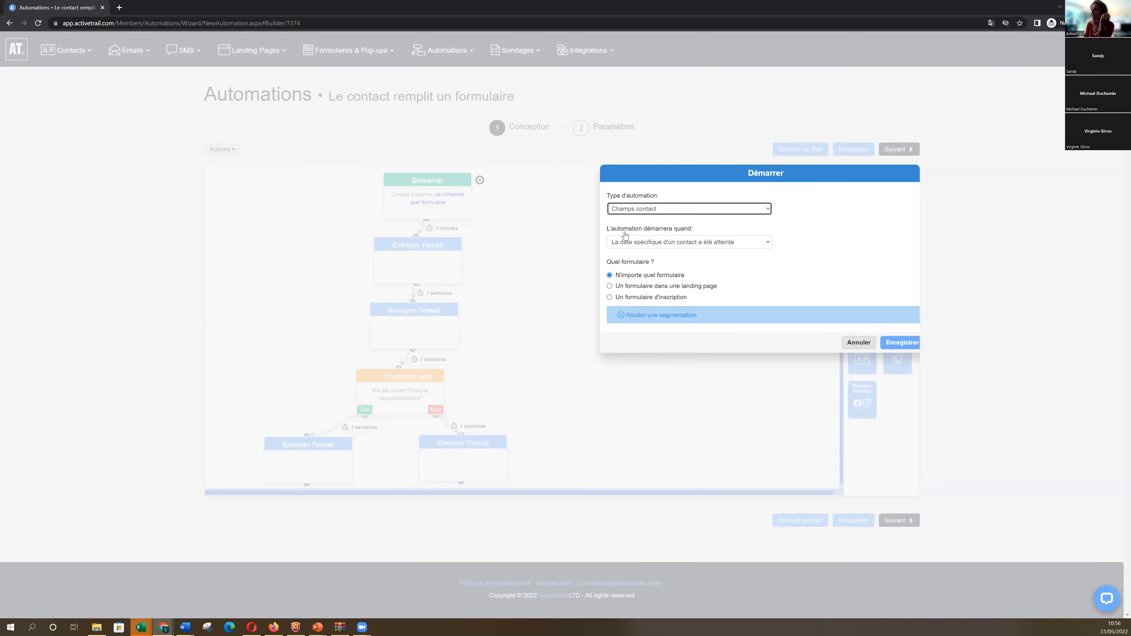
click(637, 243)
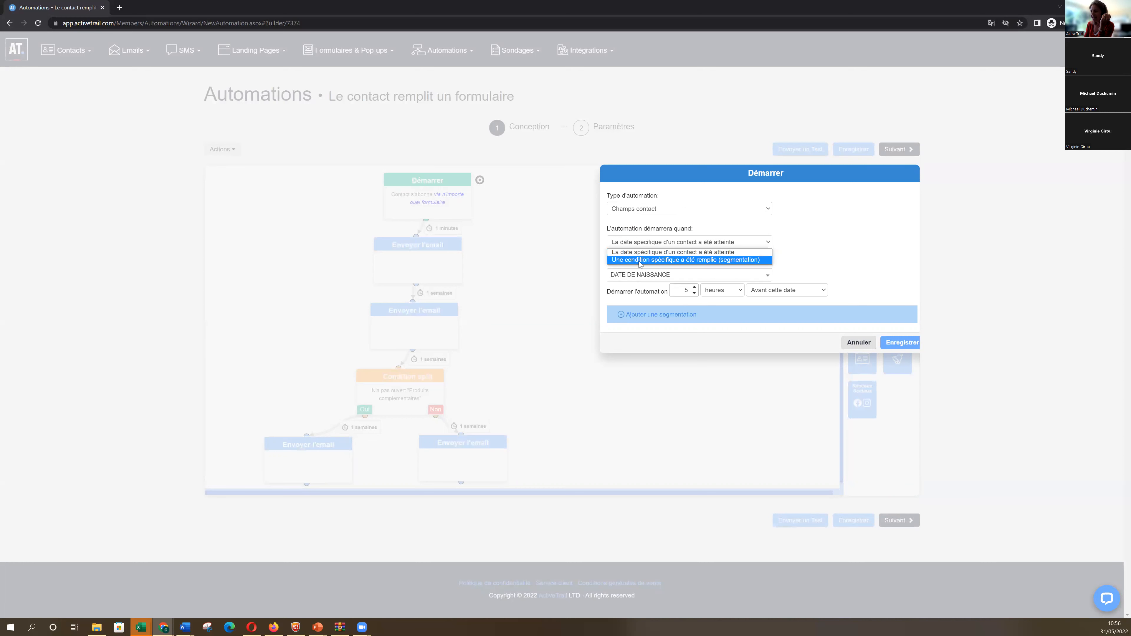
click(638, 260)
- Define the segmentation as contact field Champ personnalisé 19 Contient "Client" and save the Démarrer settings
click(650, 328)
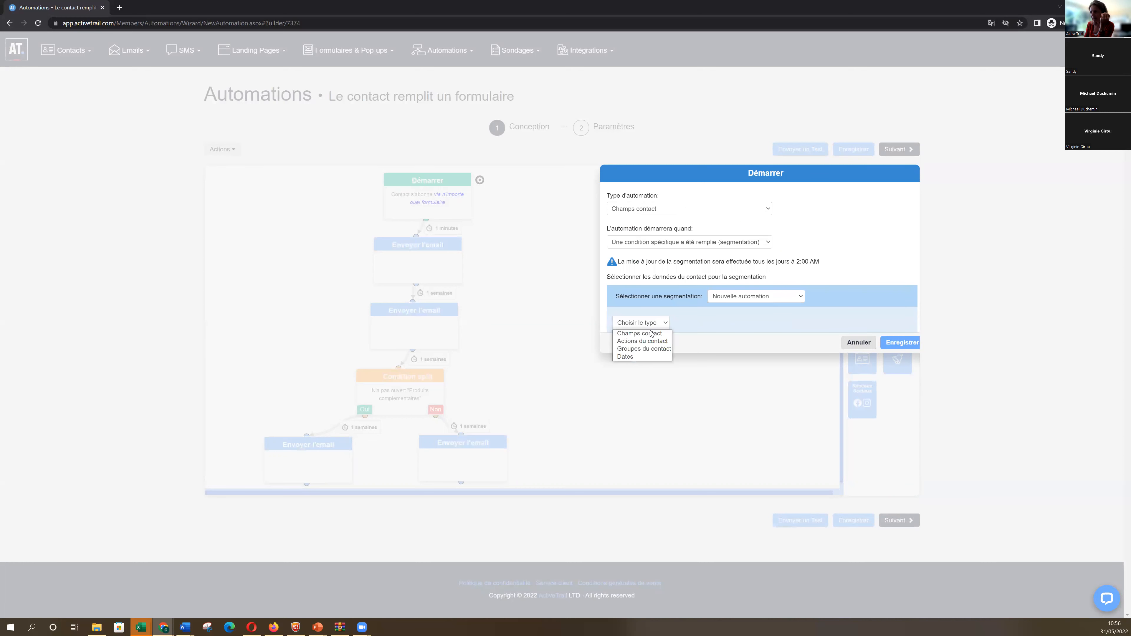
click(690, 330)
click(641, 323)
click(641, 339)
click(701, 322)
click(700, 347)
click(762, 322)
click(761, 333)
click(802, 322)
text(www.formation-online.fr)
key(ctrl+a)
key(BackSpace)
click(901, 343)
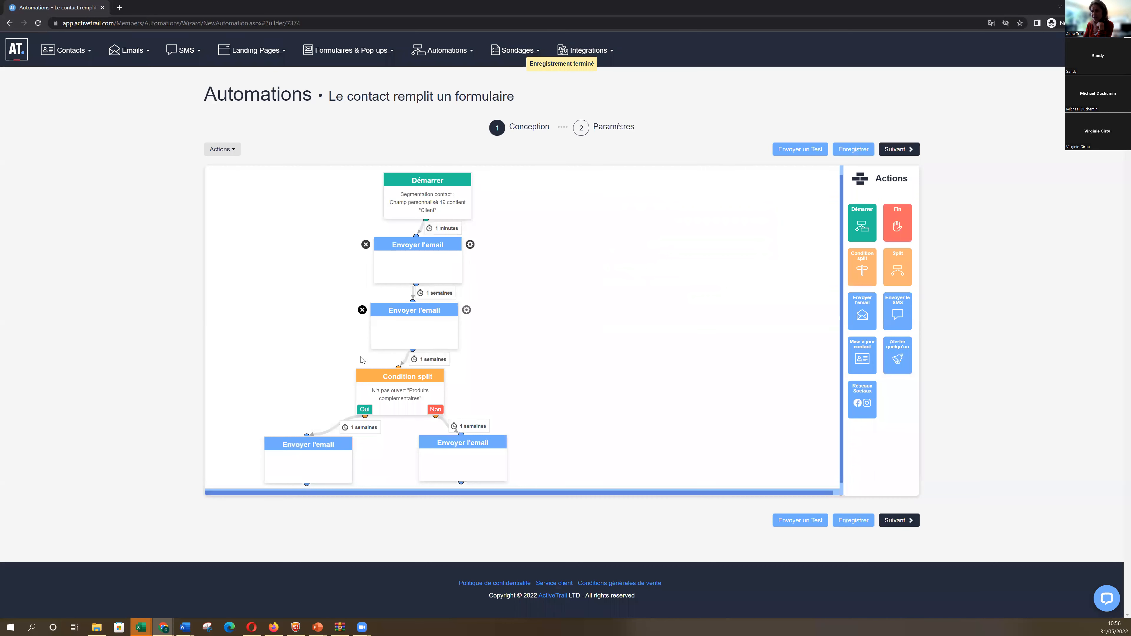
- Delete every Envoyer l'email action and the Condition split, leaving only the Démarrer block on the canvas
click(362, 310)
click(348, 376)
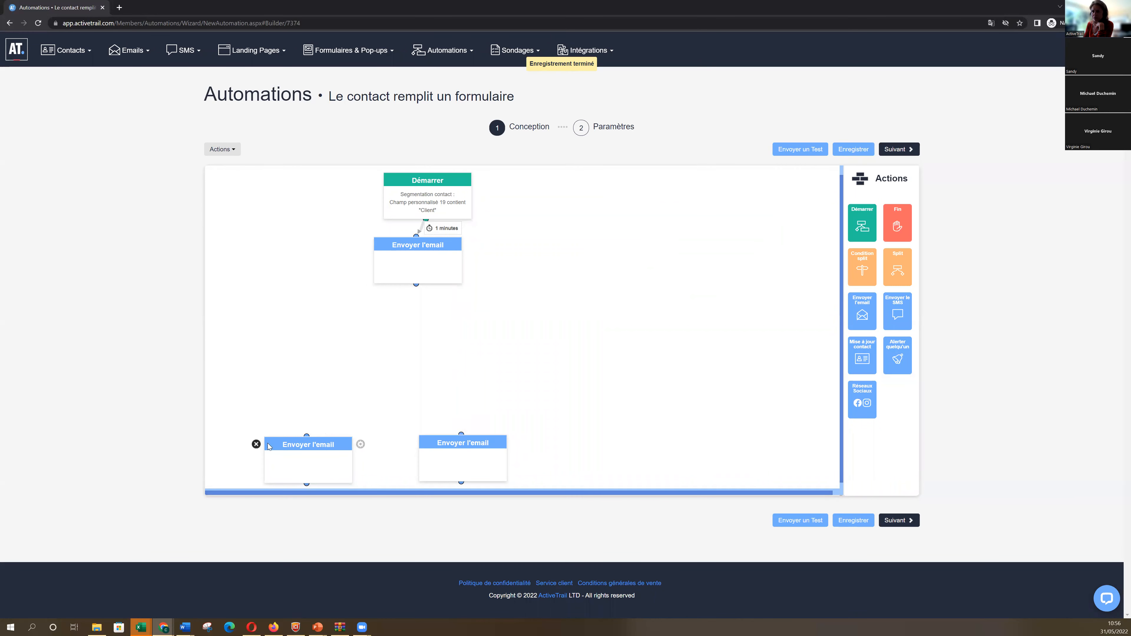
click(256, 444)
click(410, 443)
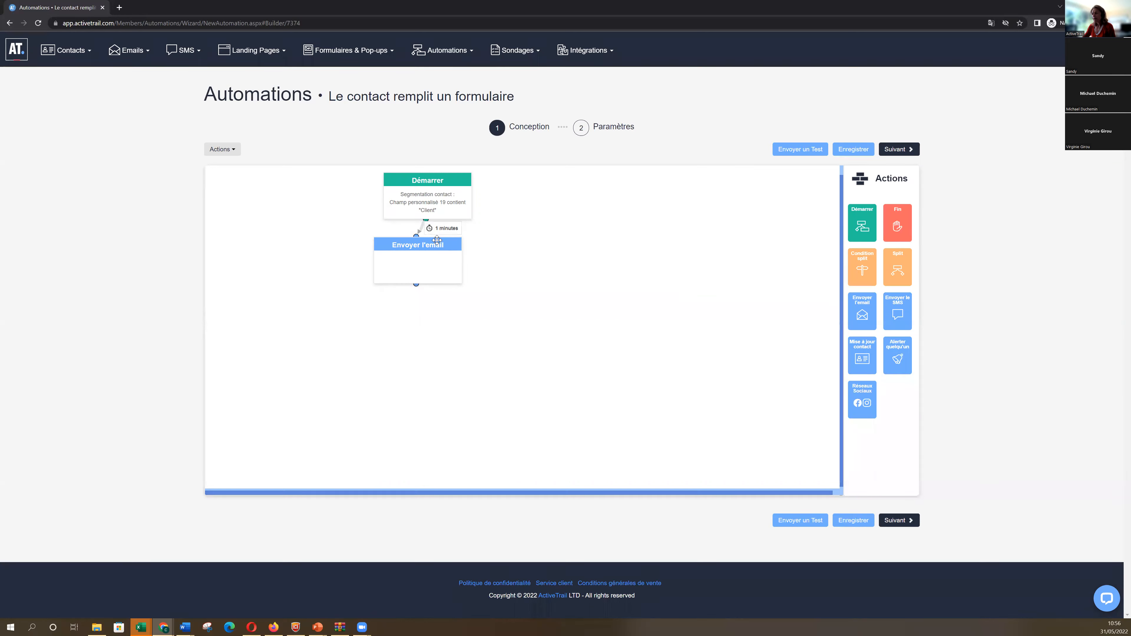
drag(437, 241, 446, 262)
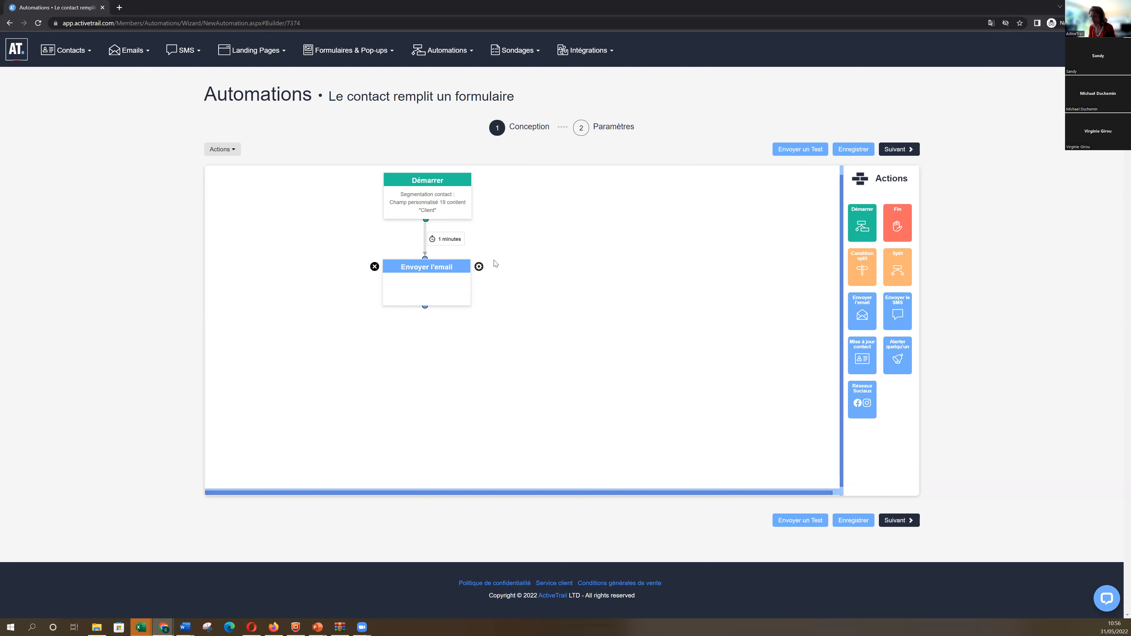
click(374, 266)
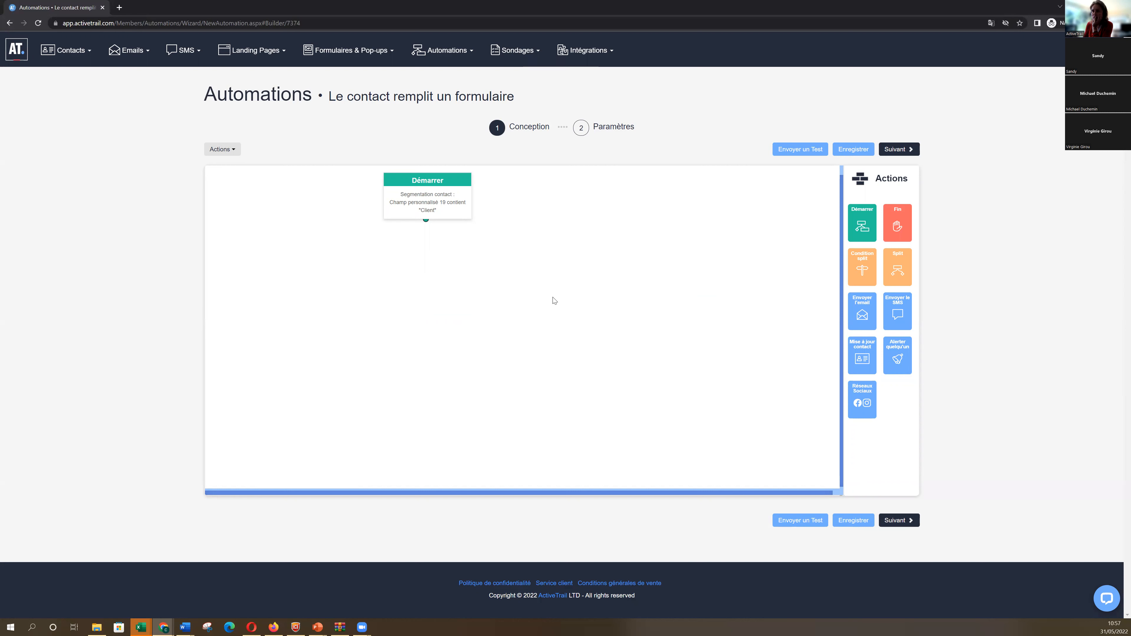
- Set the Démarrer segmentation value for Champ personnalisé 19 to "BMW" and save it
click(266, 51)
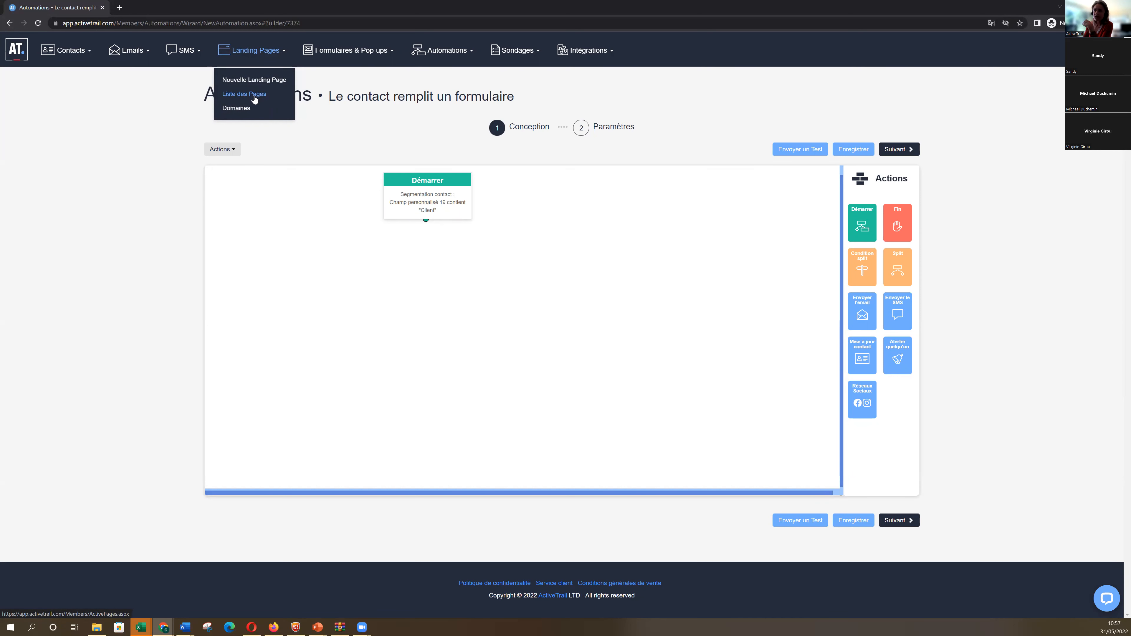
click(479, 180)
click(650, 325)
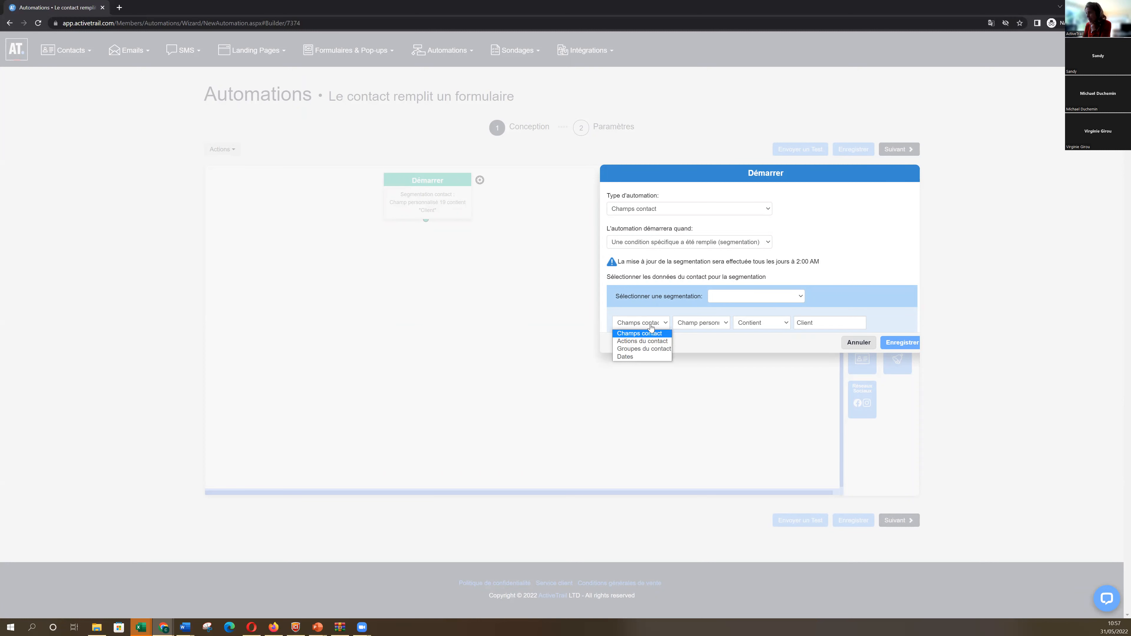
click(650, 325)
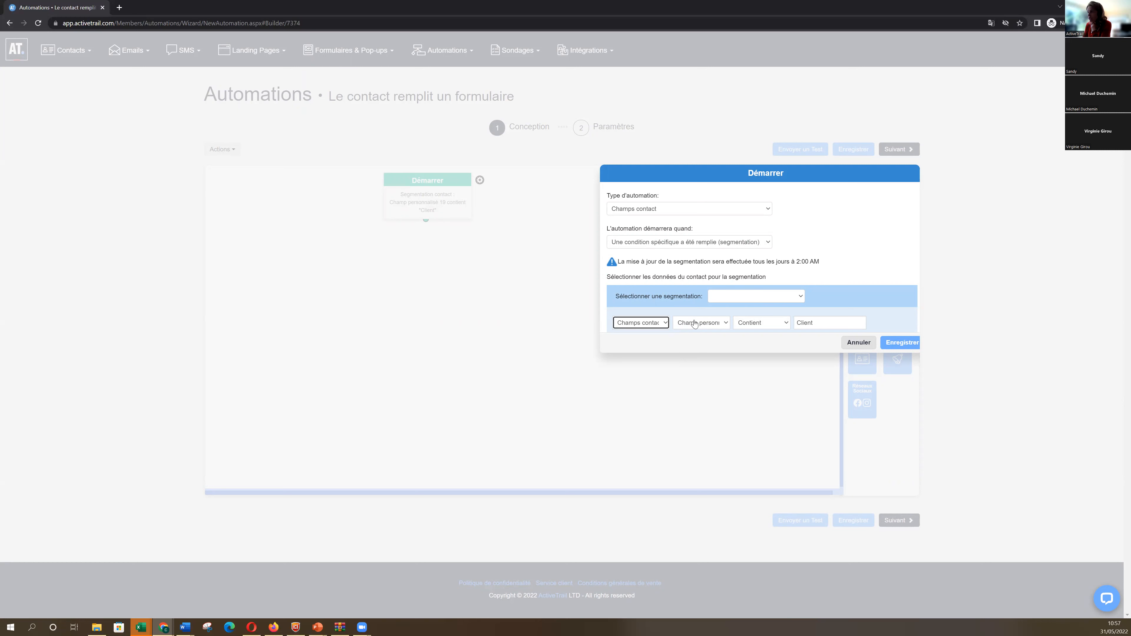
click(694, 323)
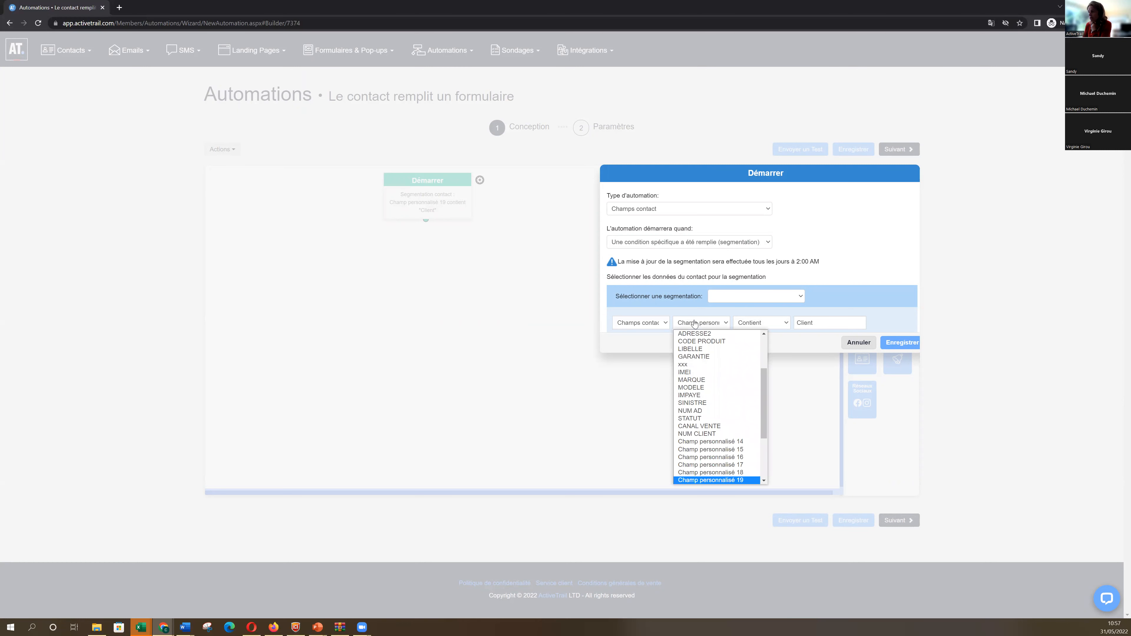
click(666, 361)
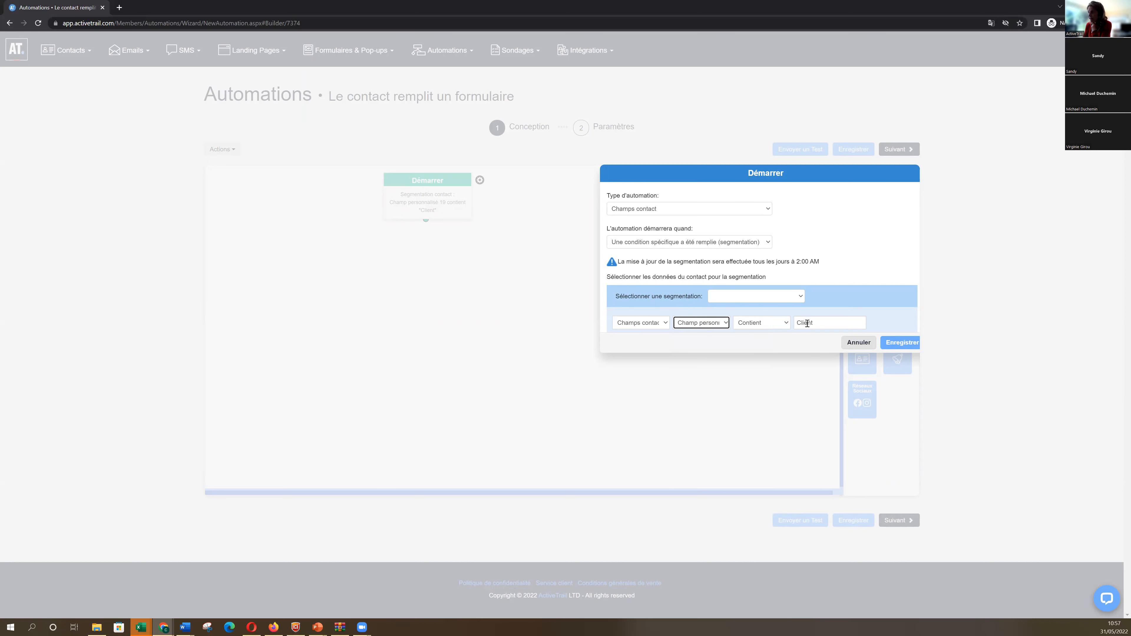
double_click(822, 320)
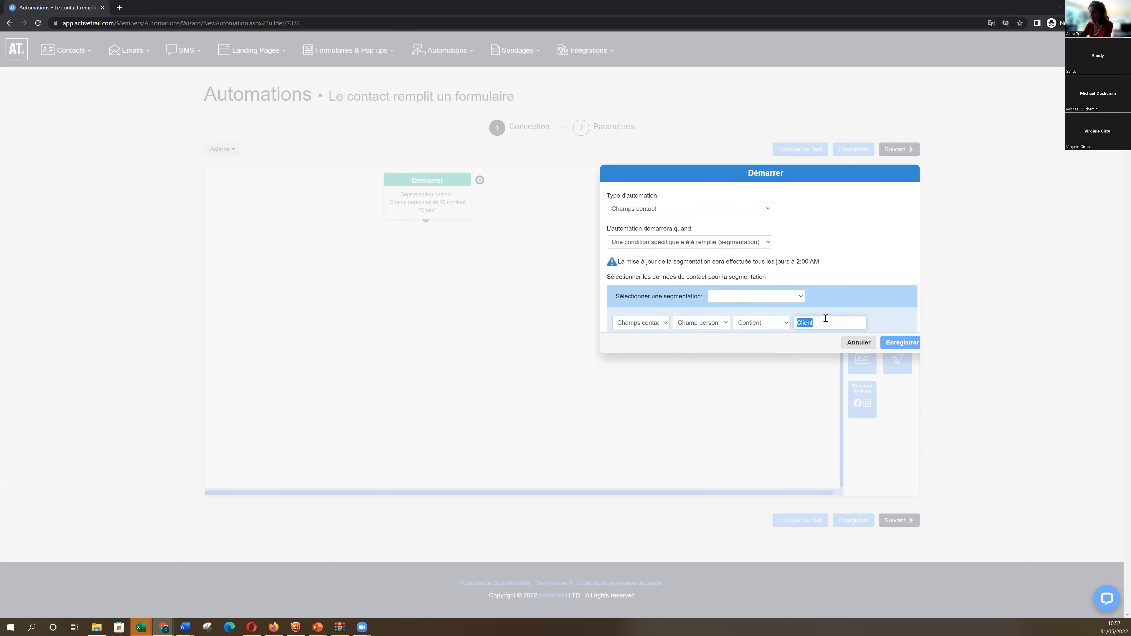
text(BMW)
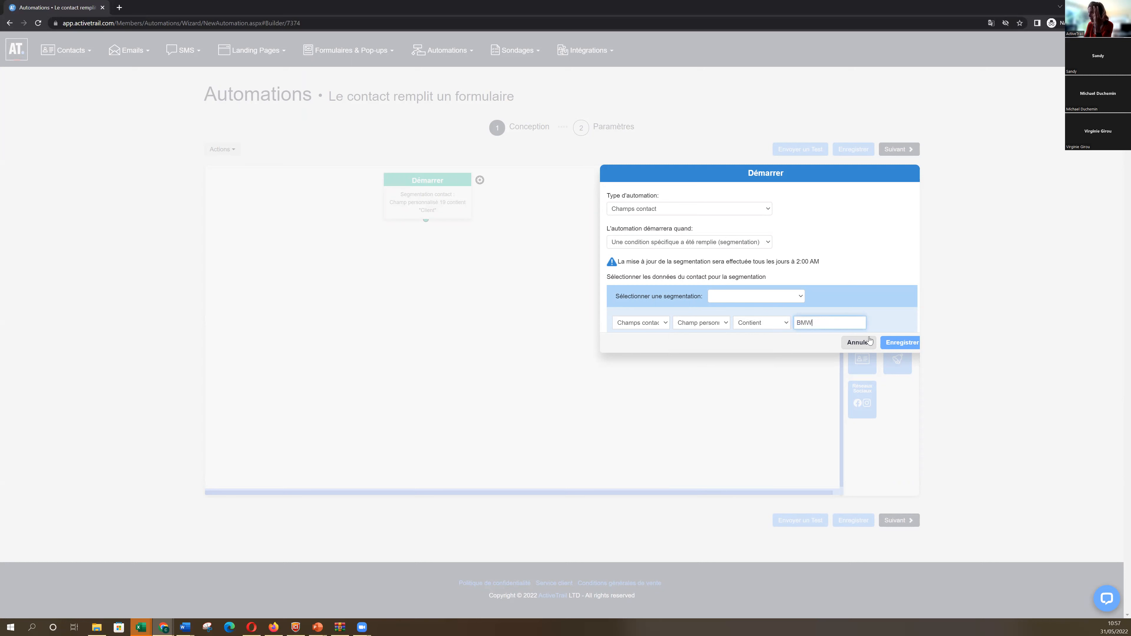
click(899, 343)
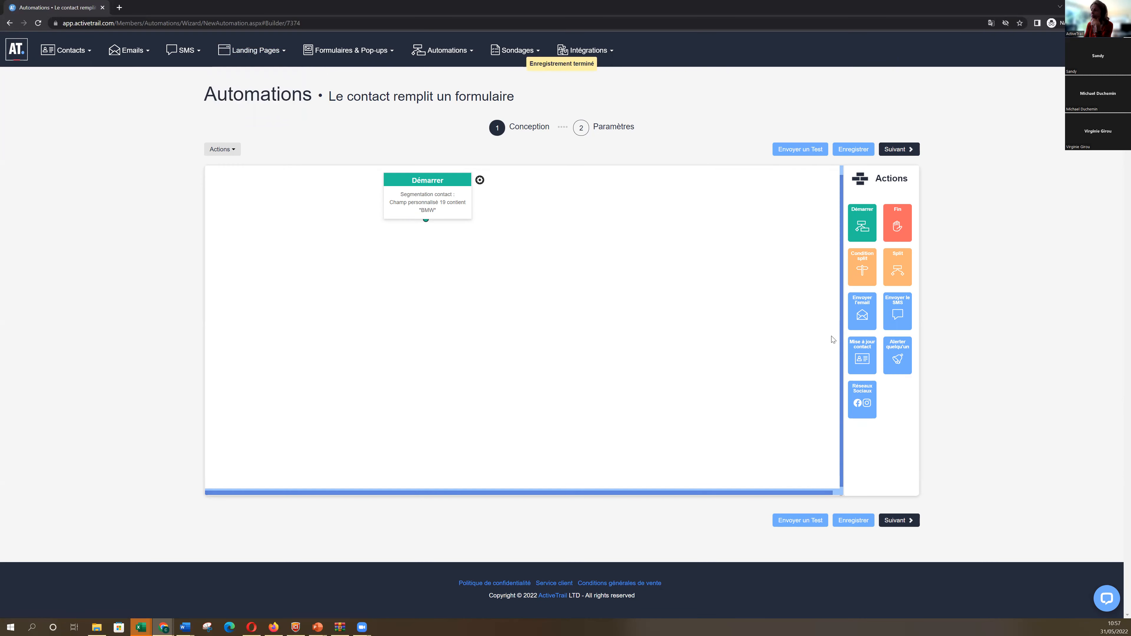
- Connect an Envoyer l'email action below Démarrer and a Condition split below that email
drag(870, 302, 420, 255)
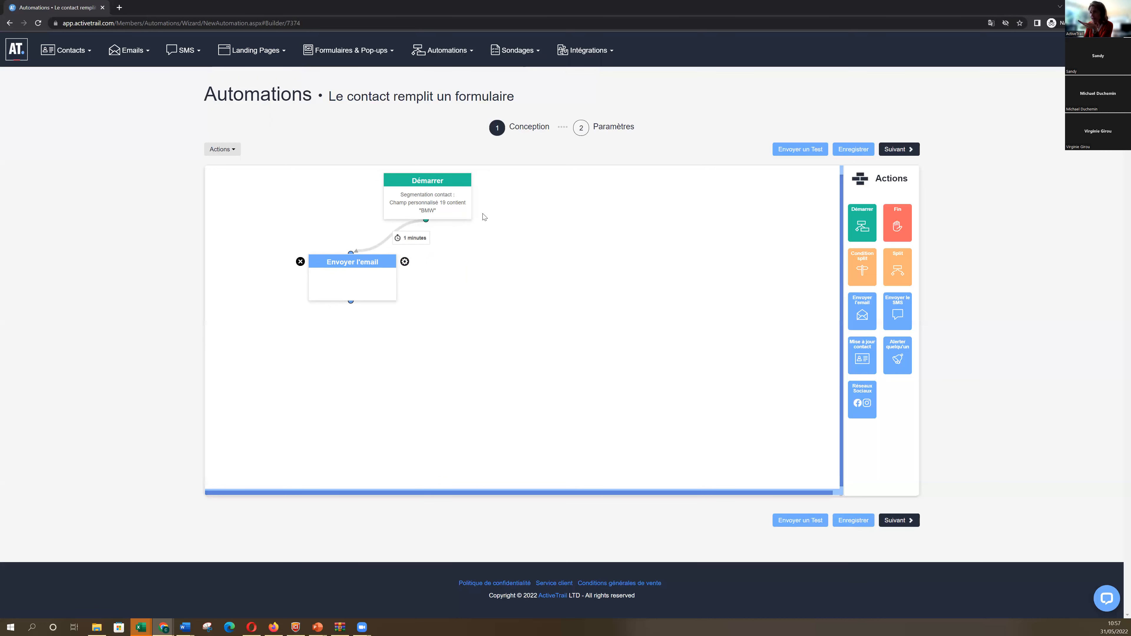
click(480, 180)
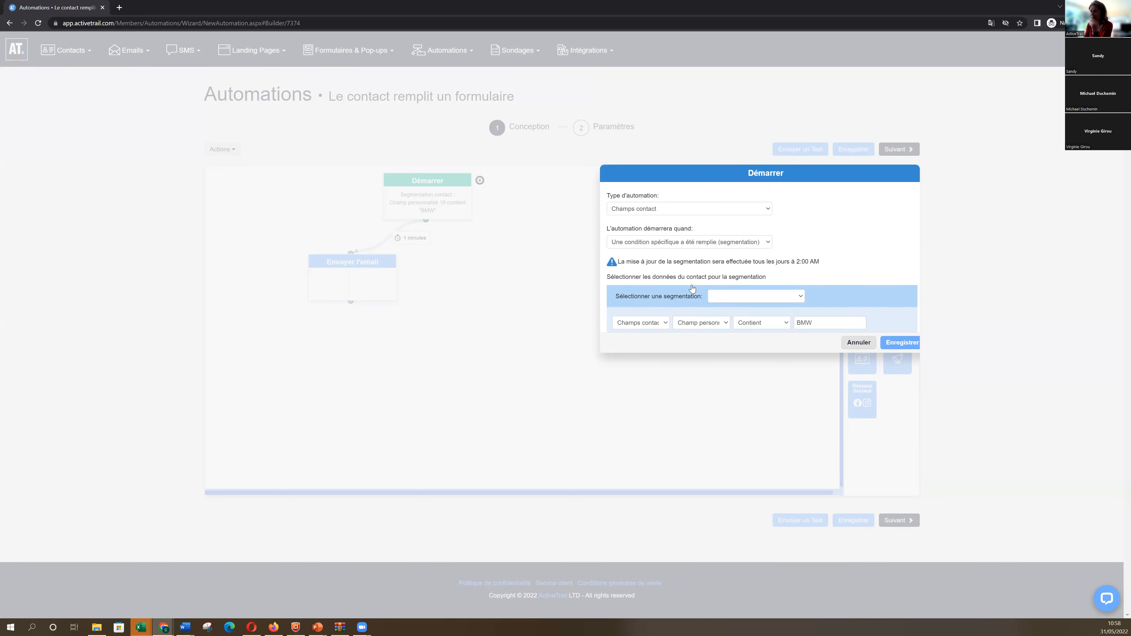
click(848, 343)
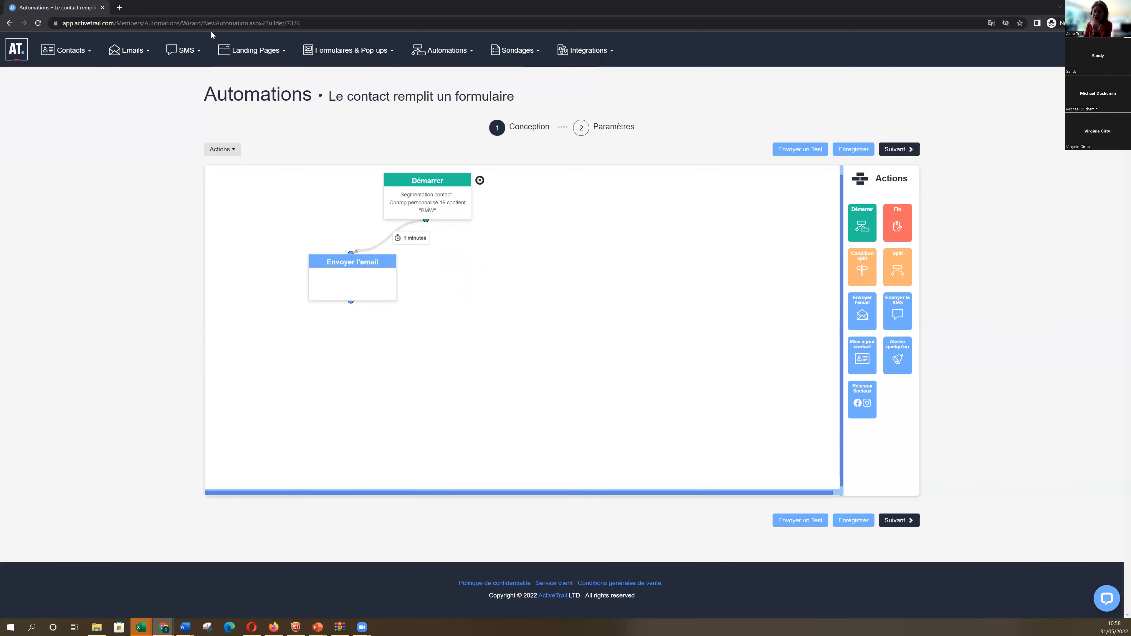
click(267, 52)
drag(865, 261, 317, 356)
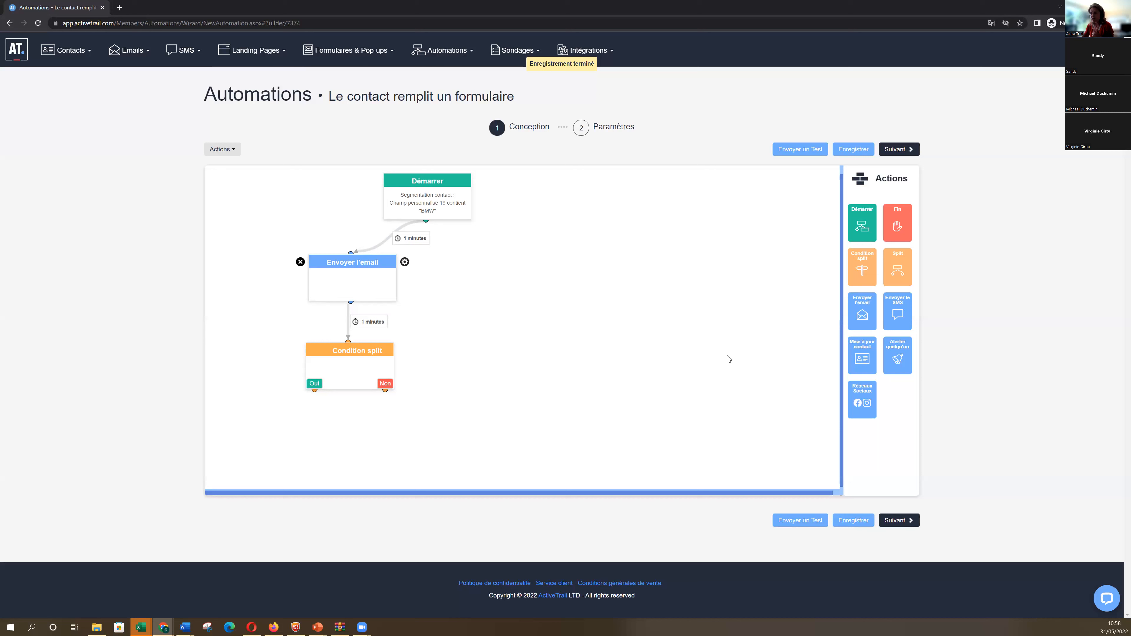
- Try an Envoyer le SMS action on the Non branch of the Condition split, and remove it
drag(897, 312, 431, 423)
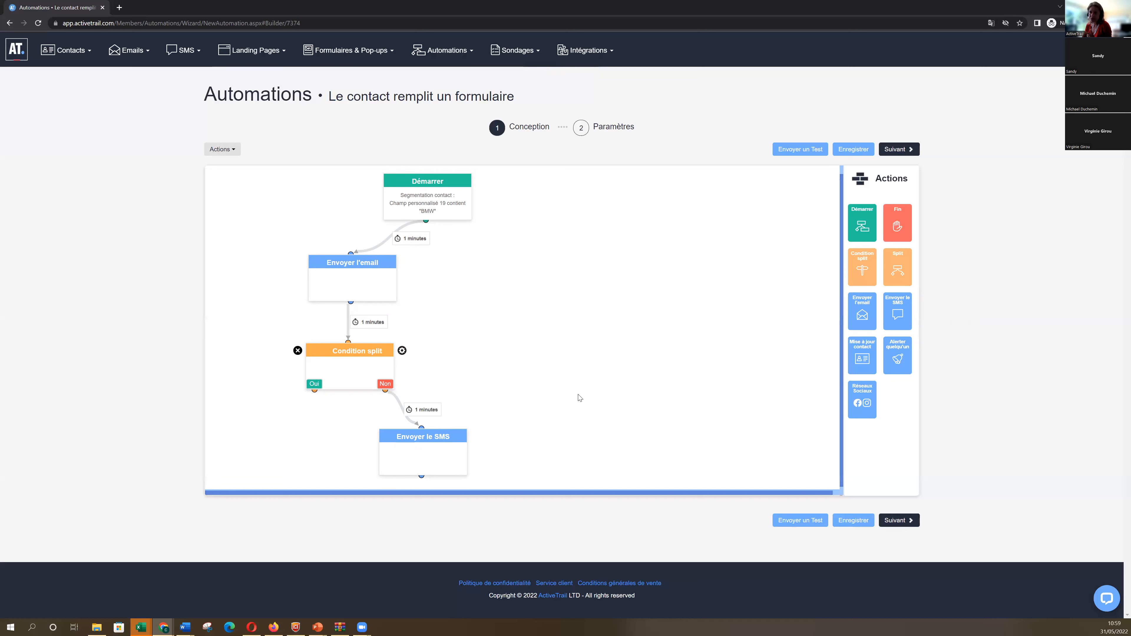
mouse_move(372, 443)
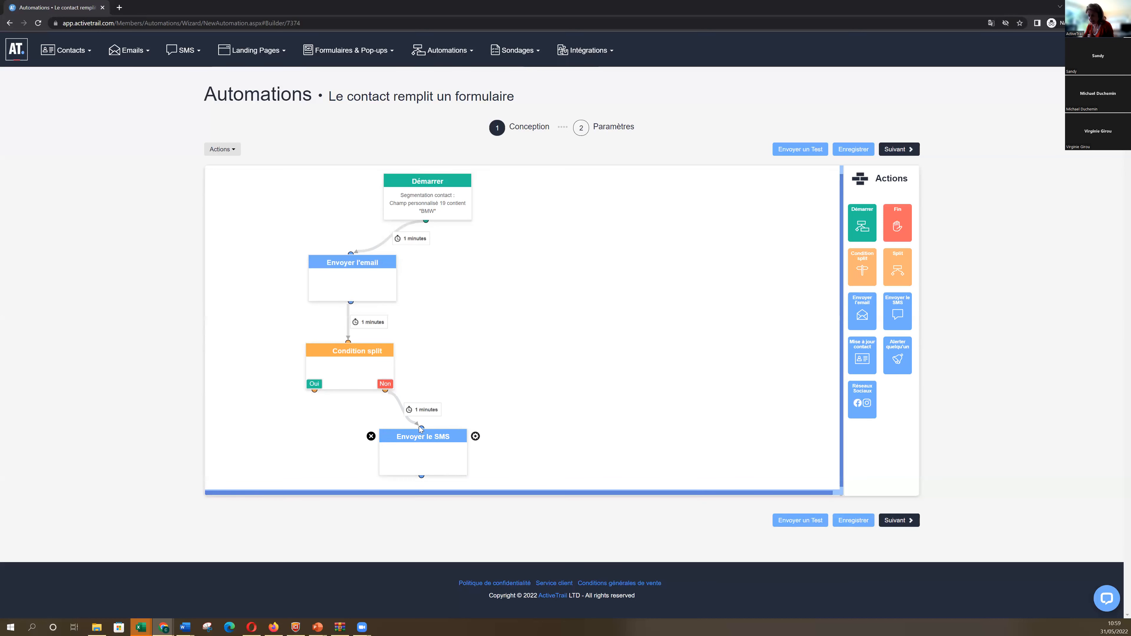
click(371, 436)
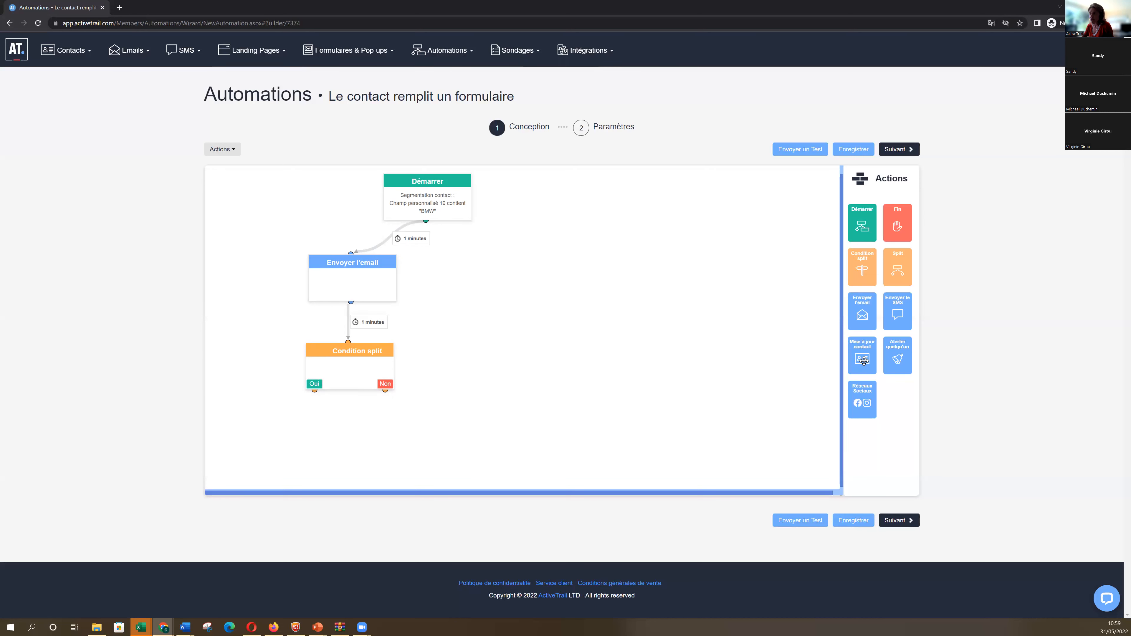
- Add a Mise à jour contact action to the Oui branch and review its field-update options without saving any
drag(873, 362, 276, 413)
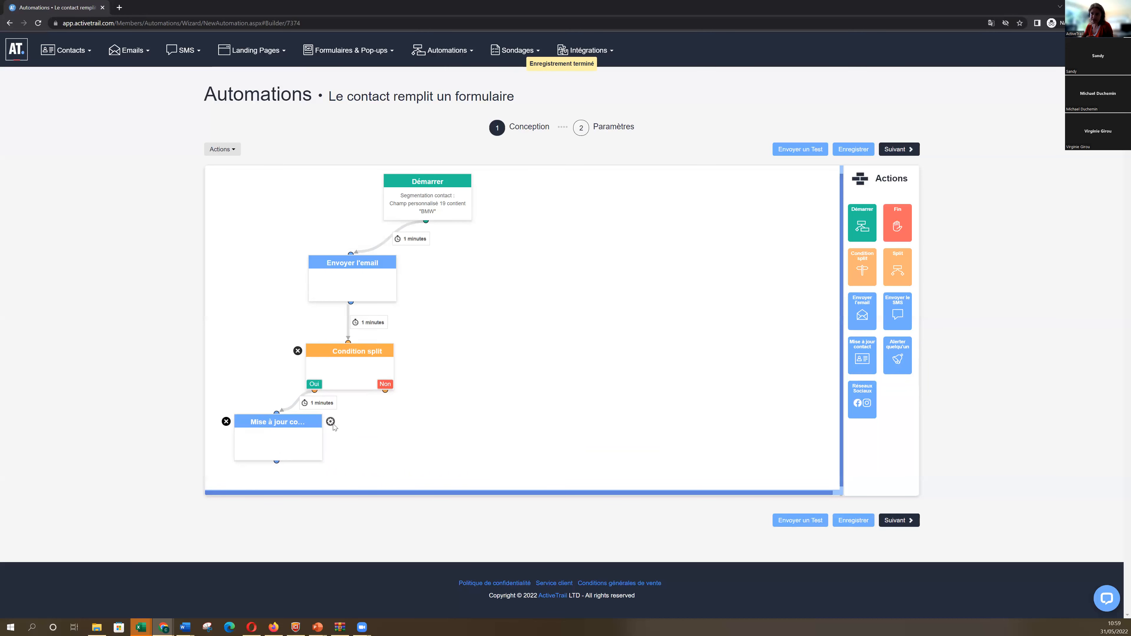
click(331, 422)
click(751, 211)
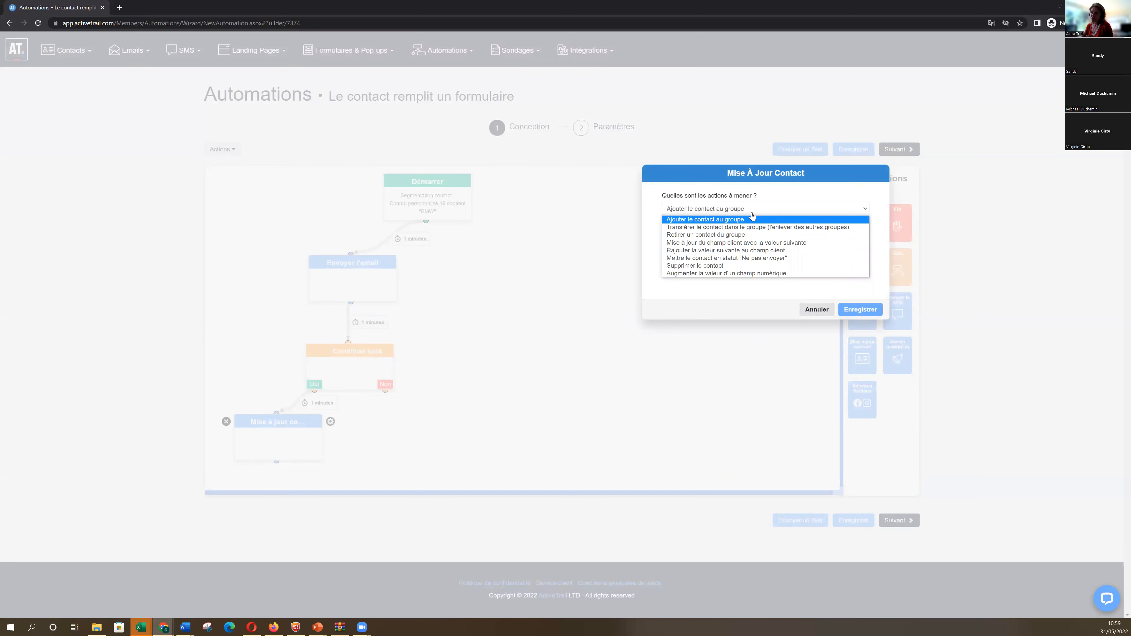
click(728, 251)
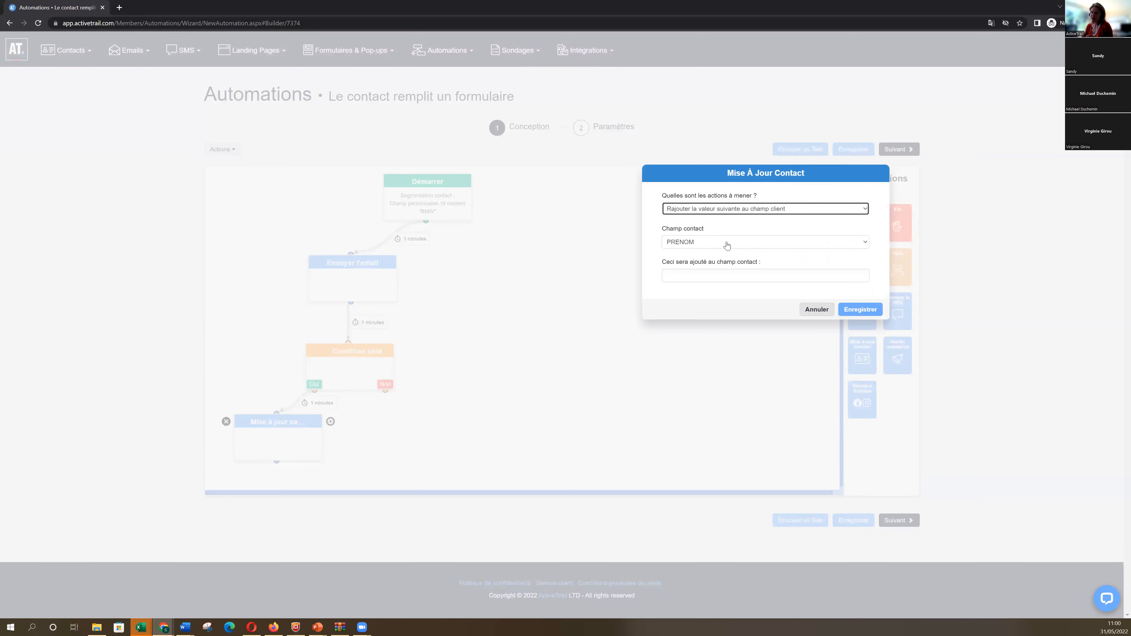
click(714, 213)
click(713, 273)
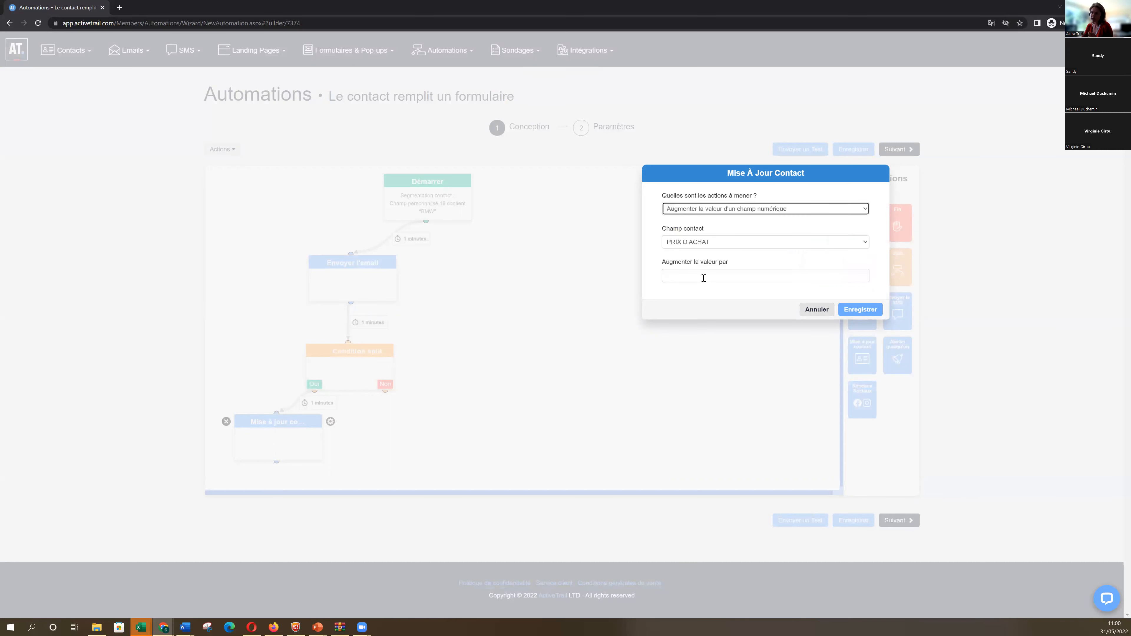
click(810, 310)
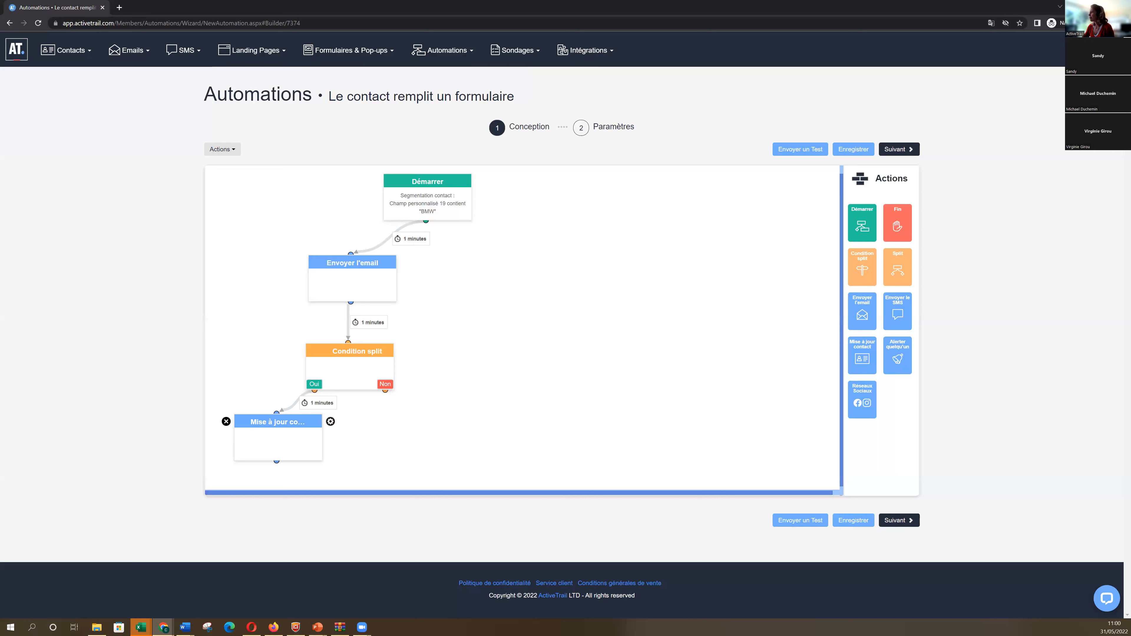
- Switch to the PowerPoint window
key(alt+Tab)
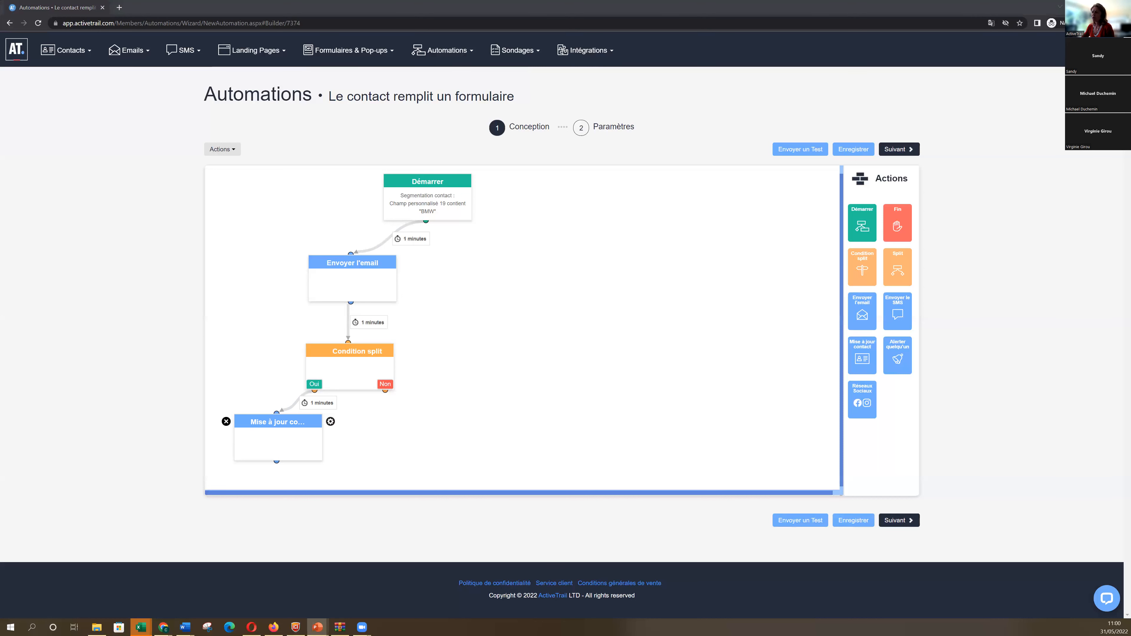